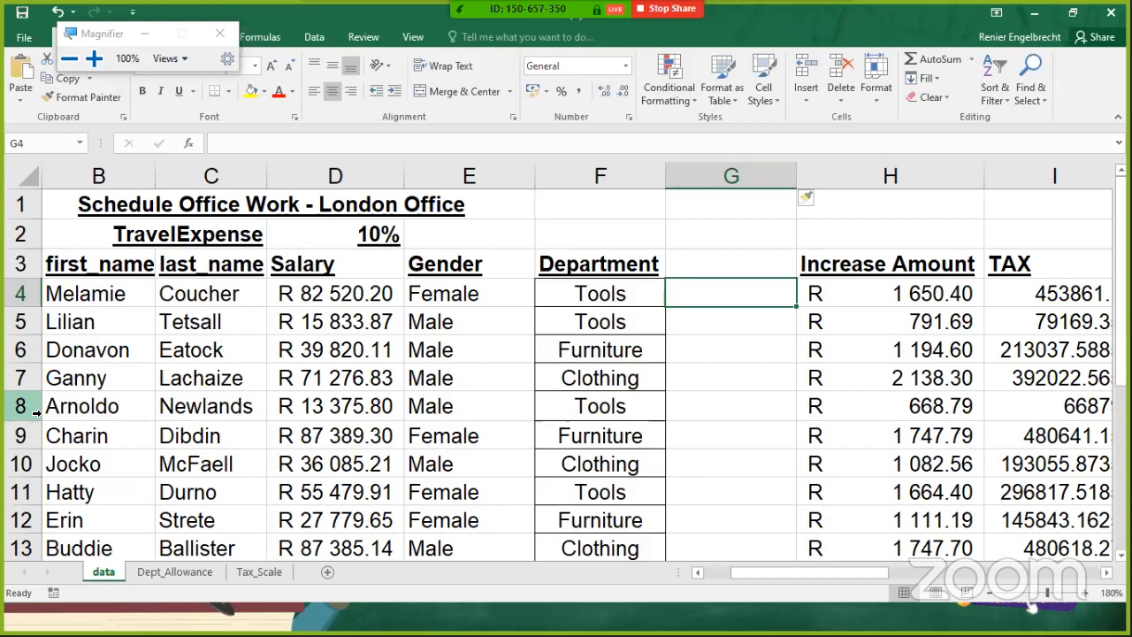
Enter =IF(E4="Female", "Female","") in cell G4 and fill it down to G23
{"action": "type", "text": "=if("}
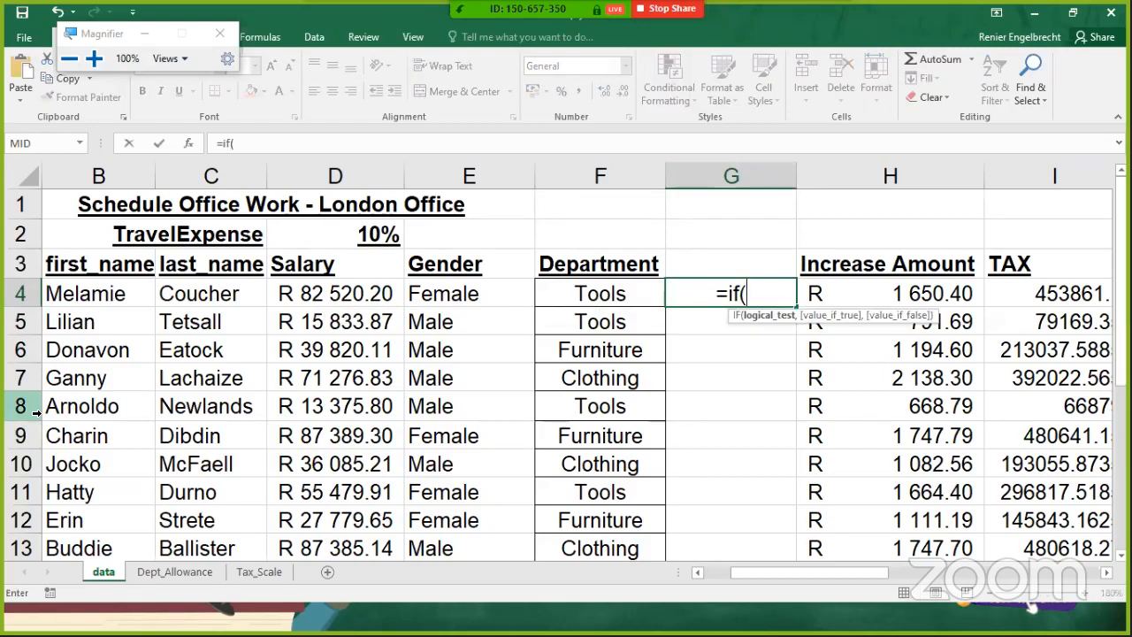
{"action": "left_click", "coordinate": [442, 295]}
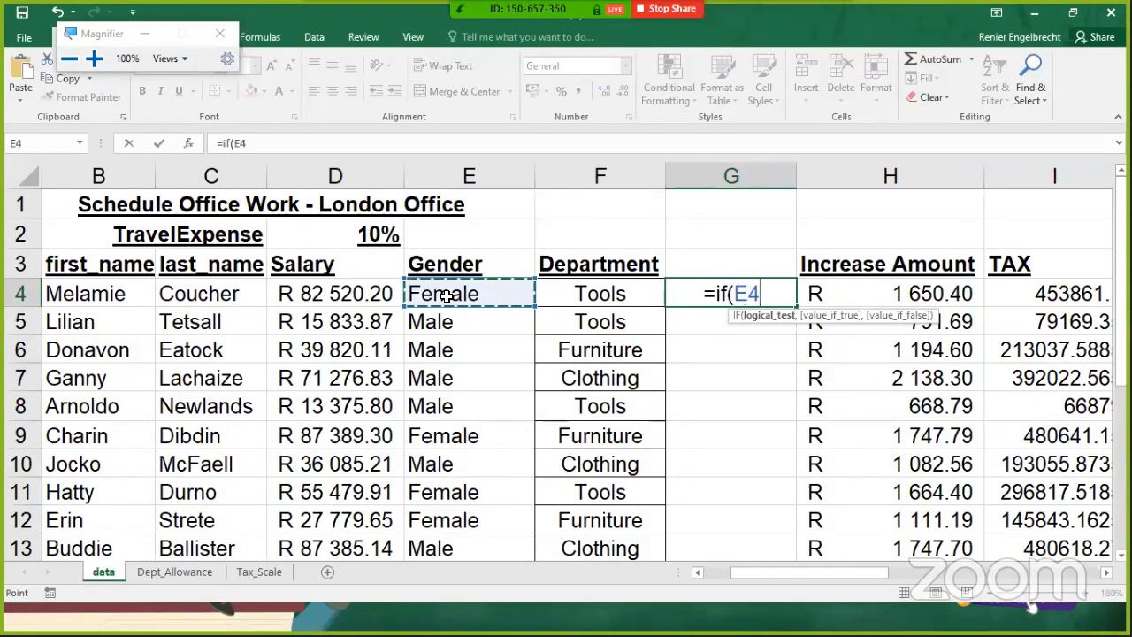
{"action": "type", "text": "=\"Fema"}
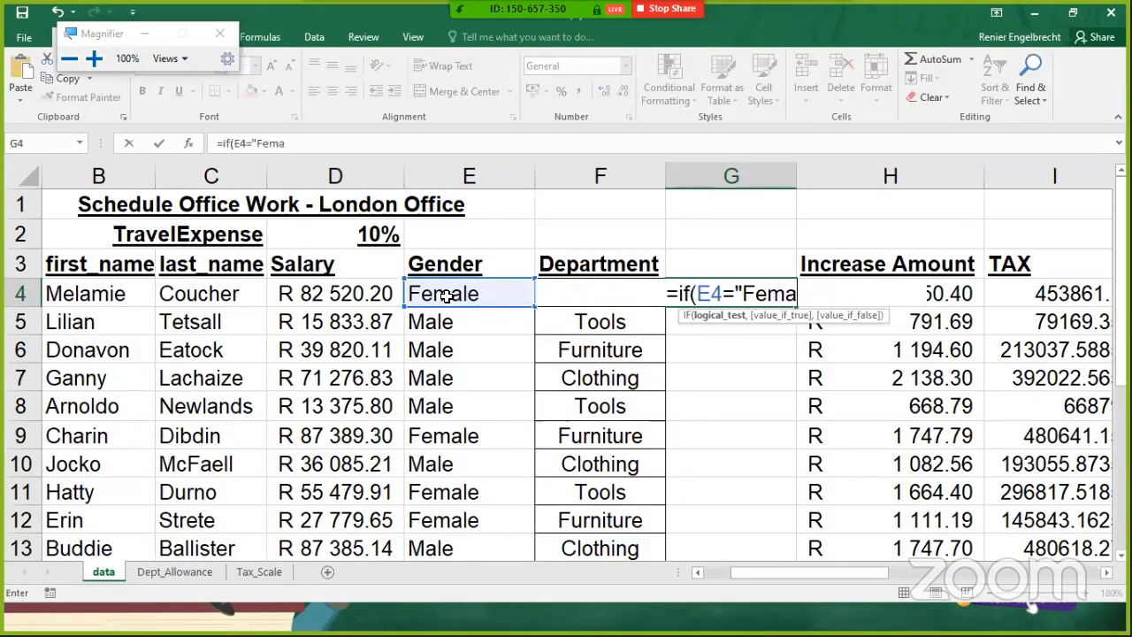
{"action": "type", "text": "le\""}
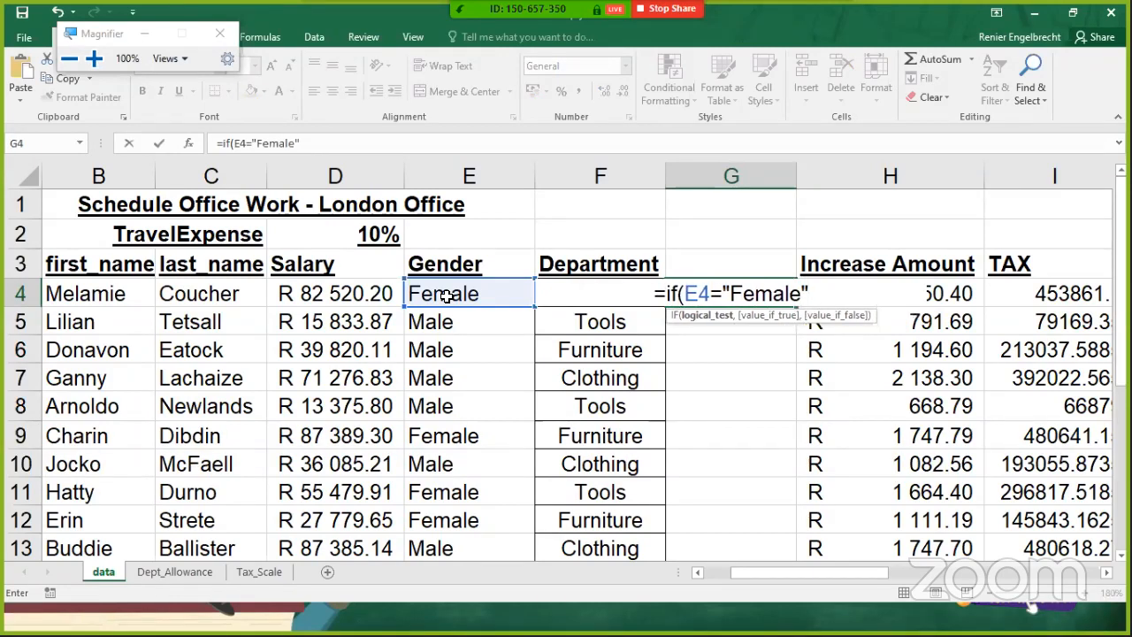
{"action": "type", "text": ", "}
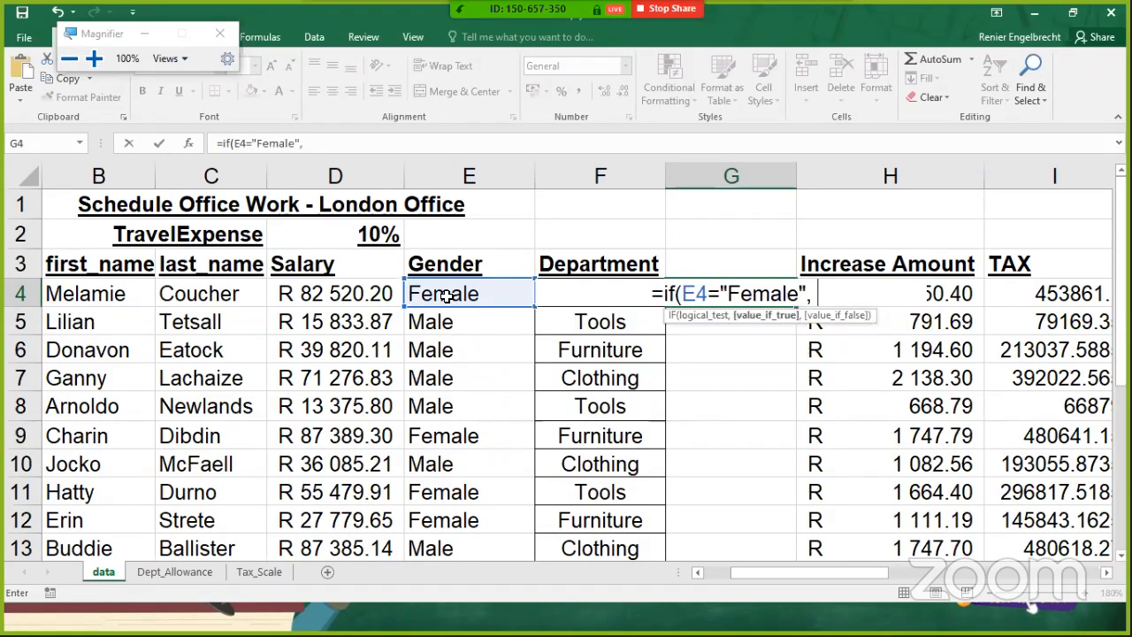
{"action": "type", "text": "\"Fema"}
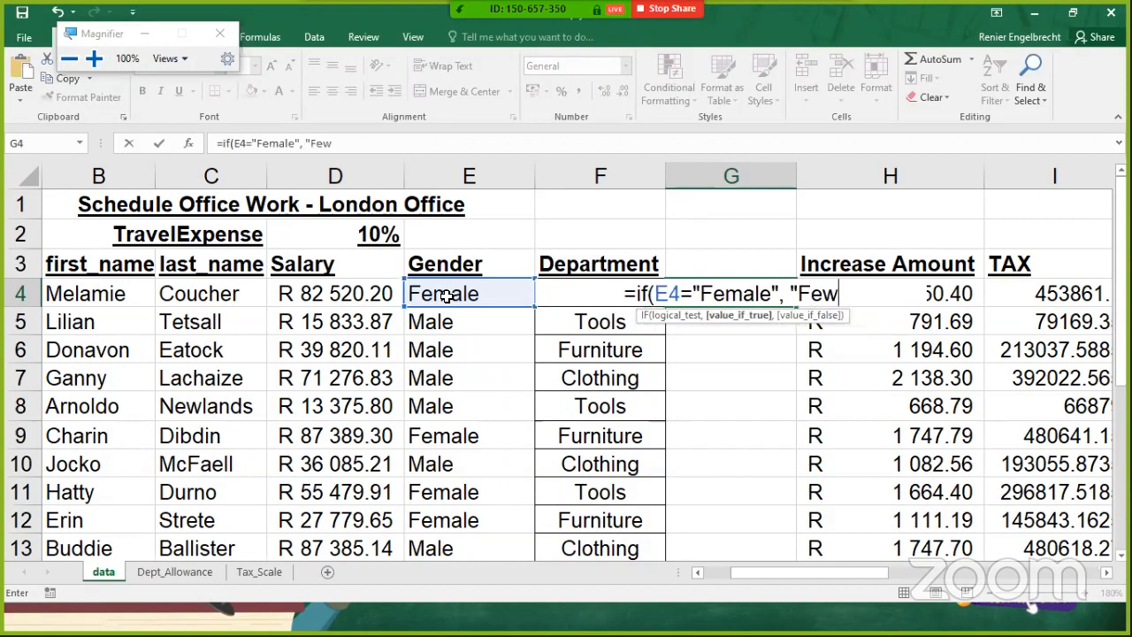
{"action": "type", "text": "le"}
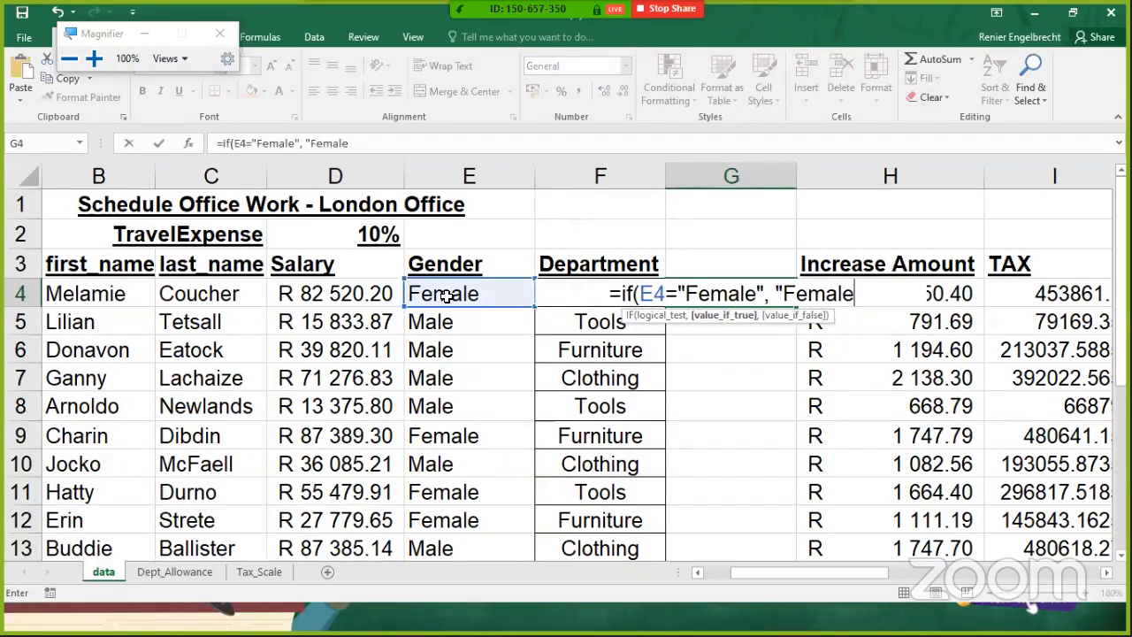
{"action": "type", "text": "\",\""}
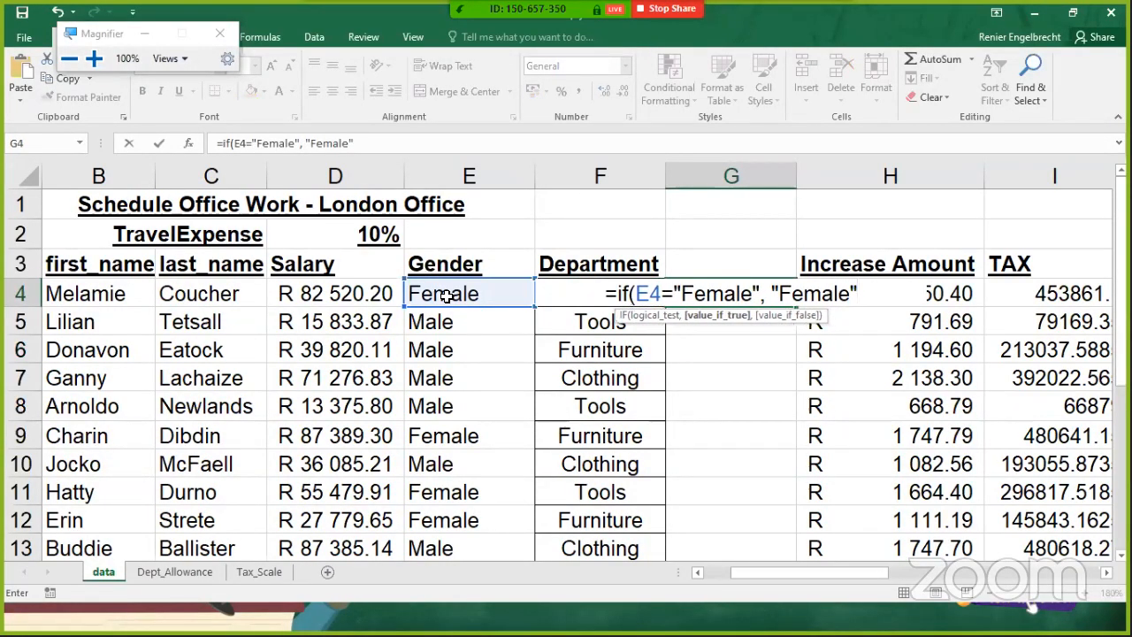
{"action": "type", "text": "\")"}
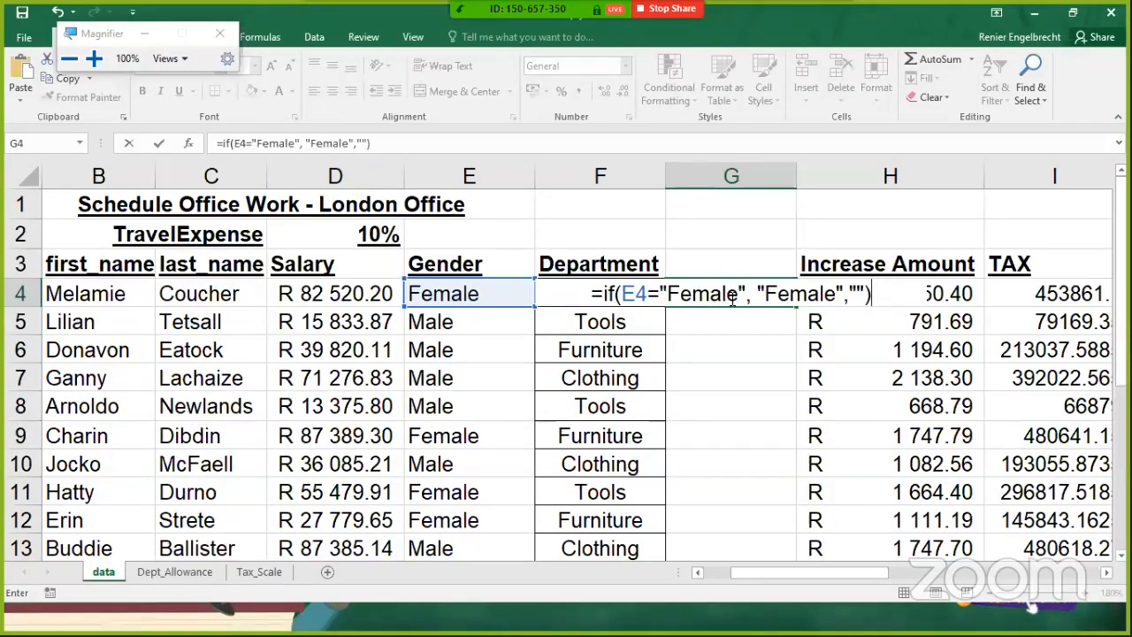
{"action": "key", "text": "Return"}
{"action": "left_click", "coordinate": [784, 304]}
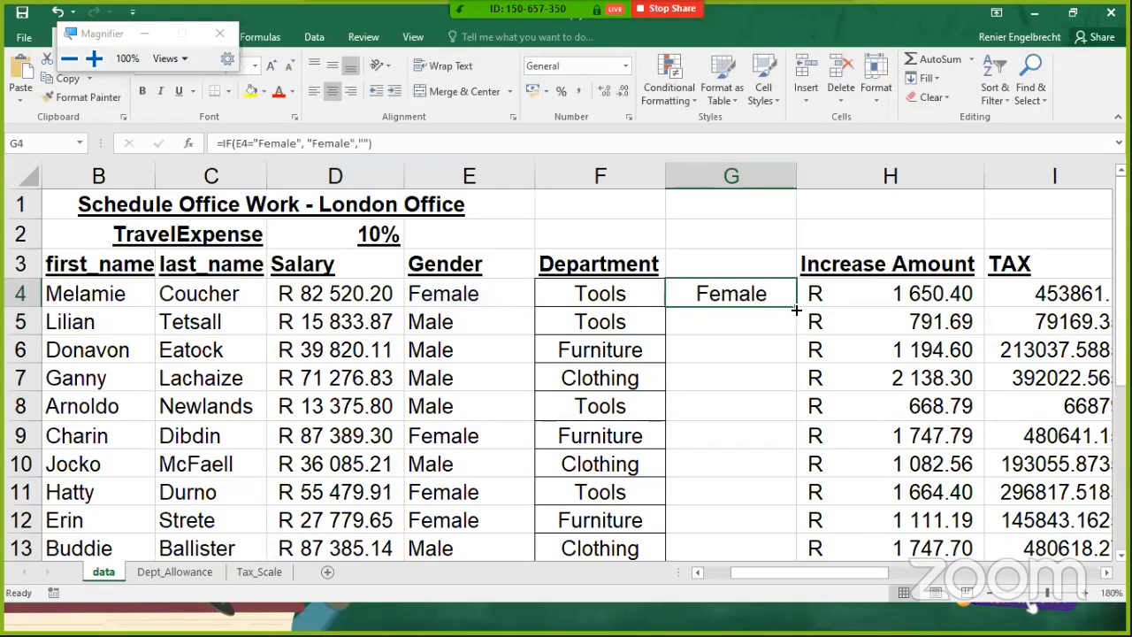
{"action": "double_click", "coordinate": [796, 310]}
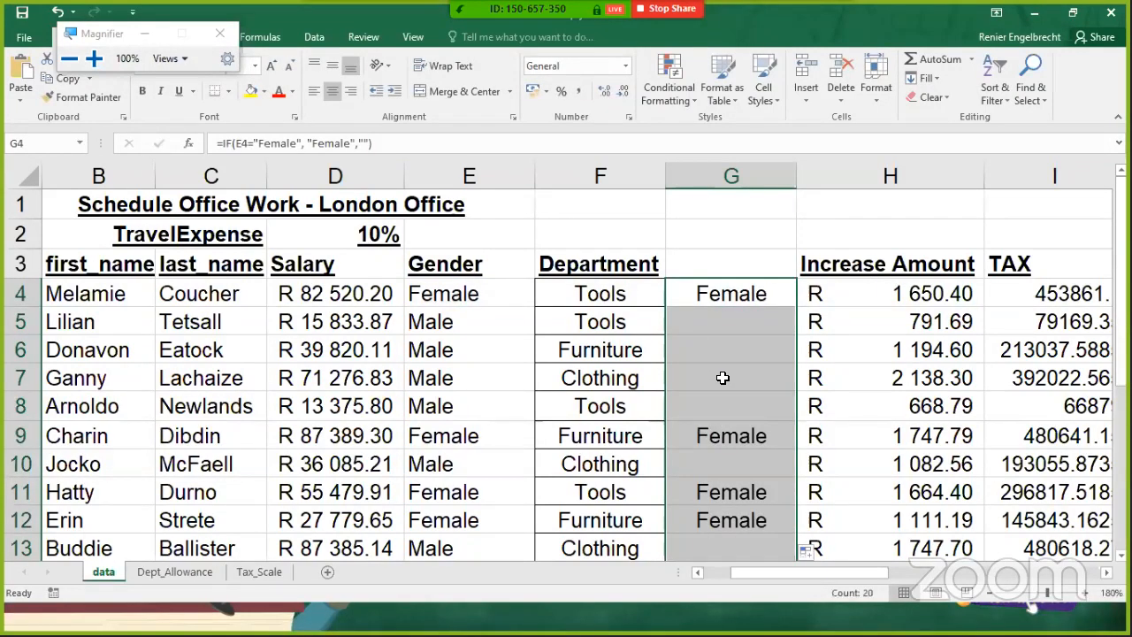
{"action": "double_click", "coordinate": [719, 301]}
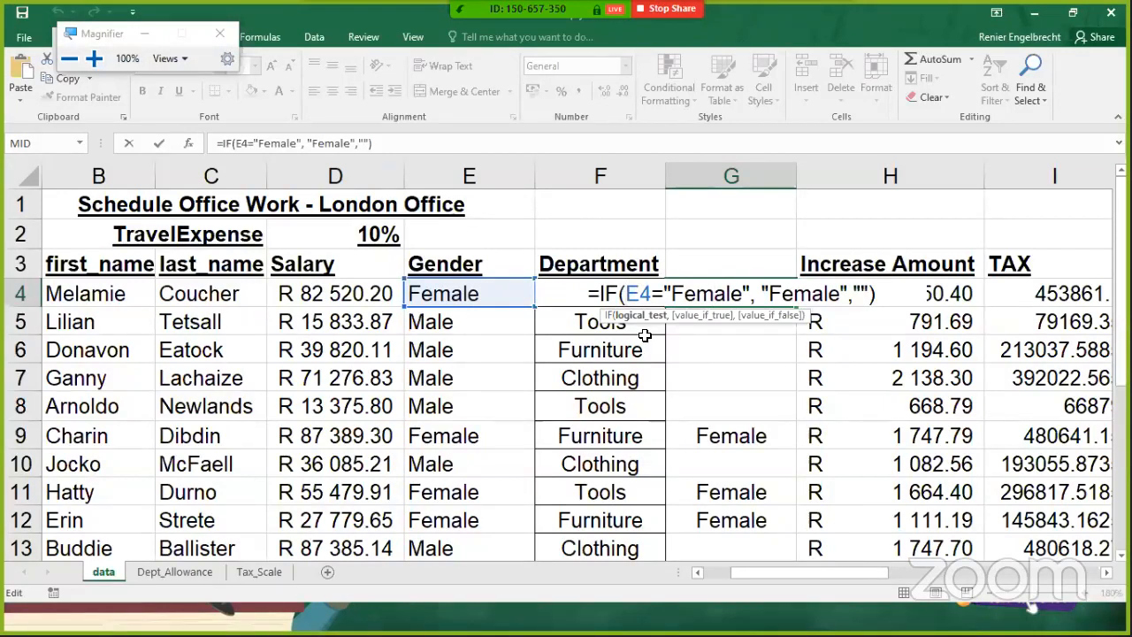
{"action": "key", "text": "BackSpace"}
{"action": "key", "text": "BackSpace"}
{"action": "key", "text": "BackSpace"}
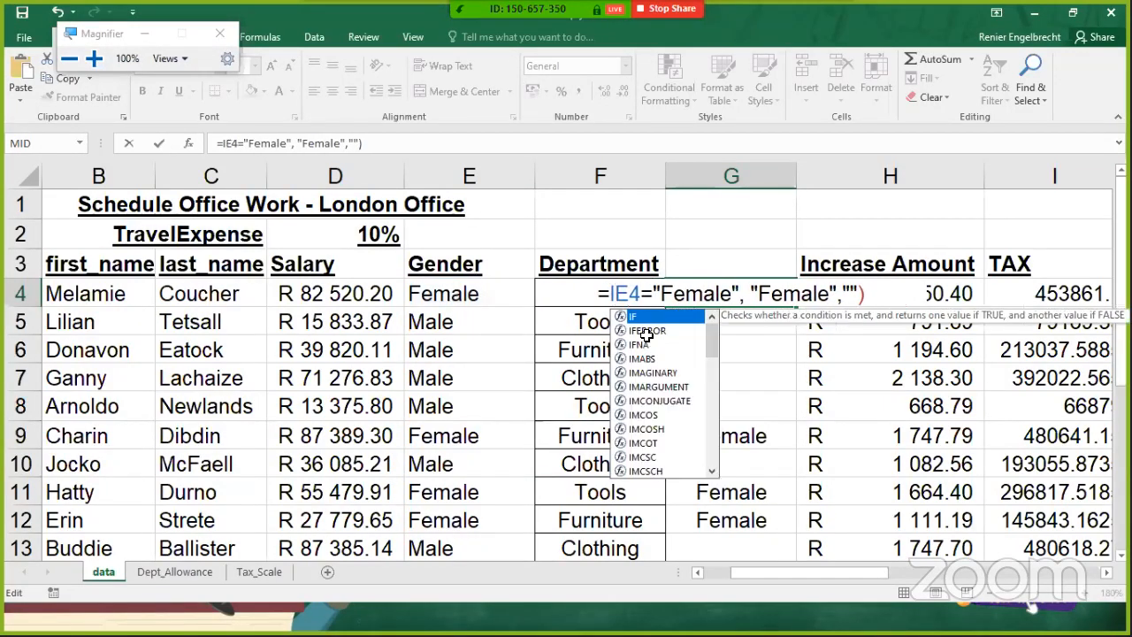
{"action": "key", "text": "End"}
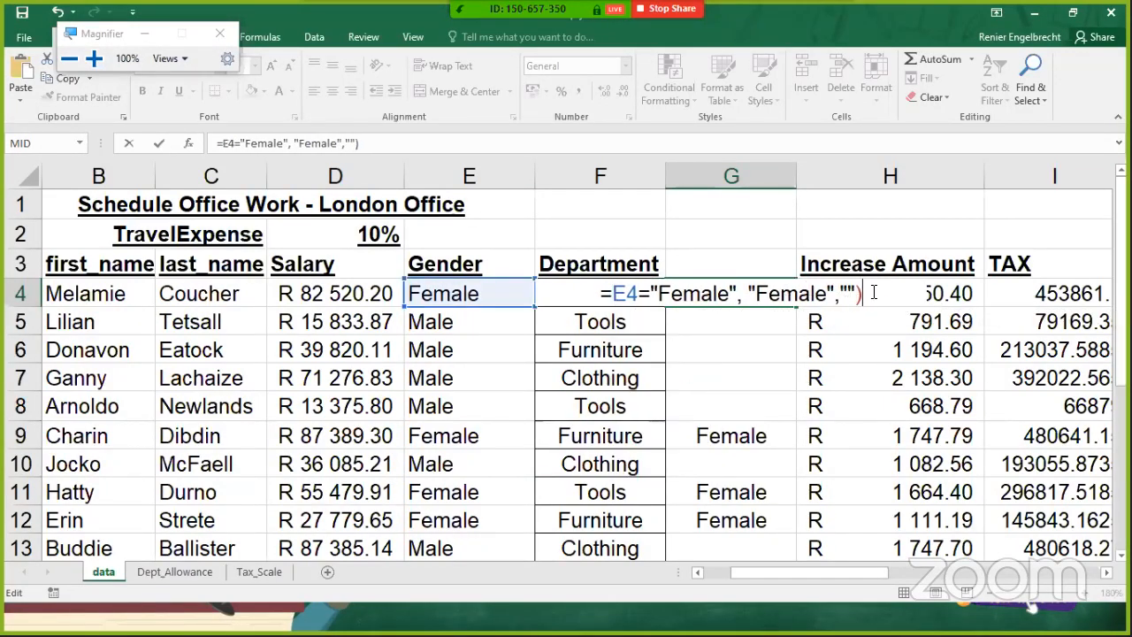
{"action": "key", "text": "BackSpace"}
{"action": "key", "text": "BackSpace"}
{"action": "key", "text": "BackSpace"}
{"action": "key", "text": "BackSpace"}
{"action": "key", "text": "BackSpace"}
{"action": "key", "text": "BackSpace"}
{"action": "key", "text": "BackSpace"}
{"action": "key", "text": "BackSpace"}
{"action": "key", "text": "BackSpace"}
{"action": "key", "text": "BackSpace"}
{"action": "key", "text": "BackSpace"}
{"action": "key", "text": "BackSpace"}
{"action": "key", "text": "BackSpace"}
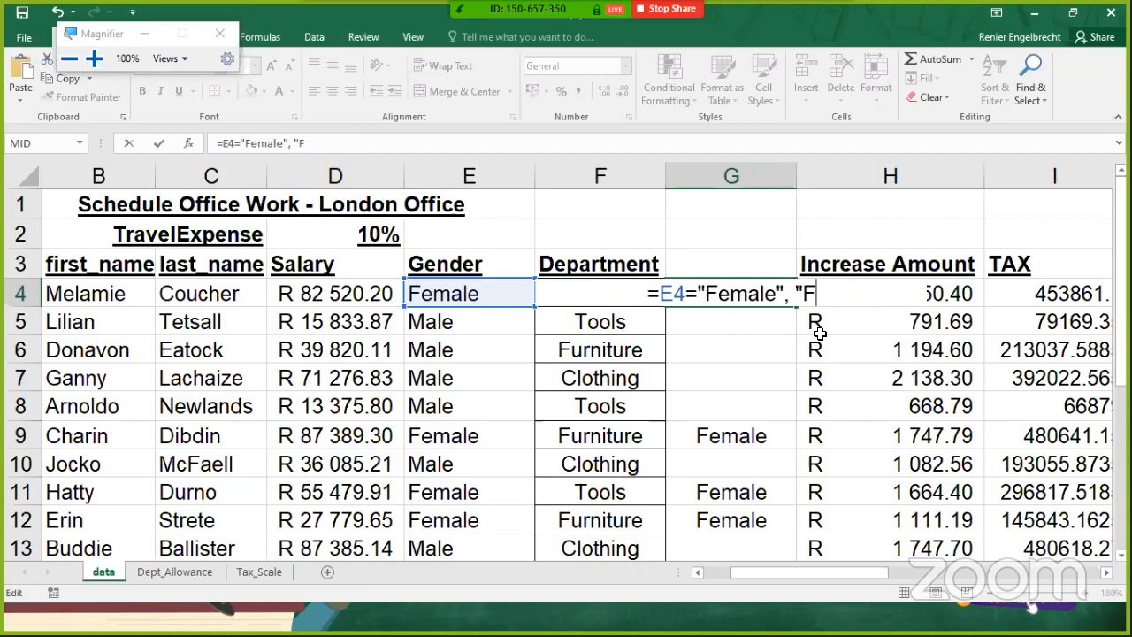
{"action": "key", "text": "BackSpace"}
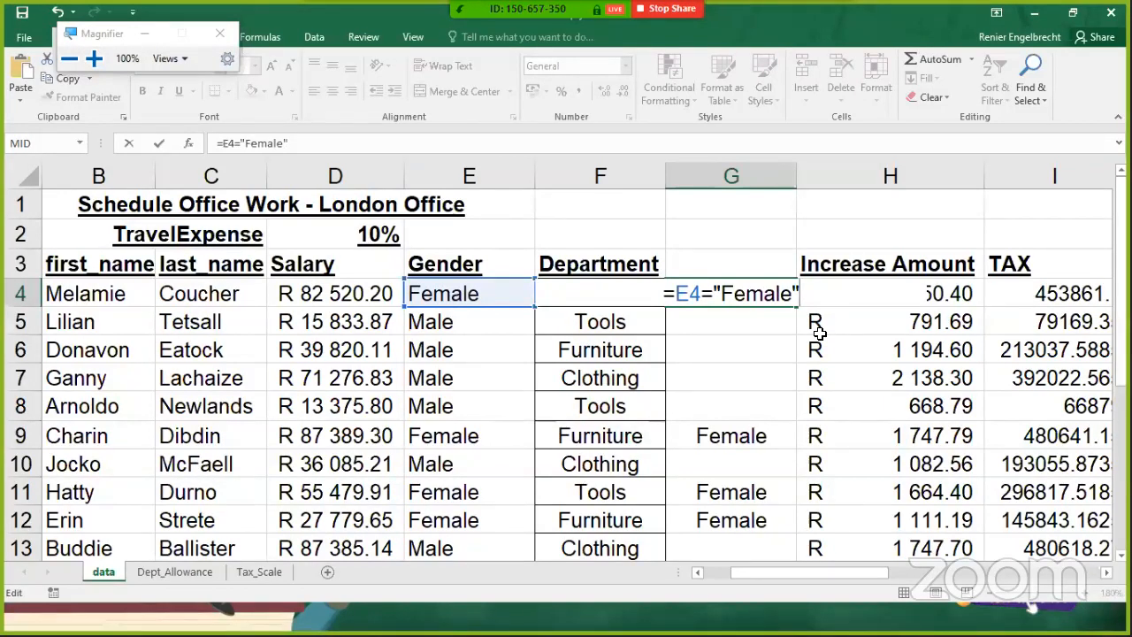
{"action": "key", "text": "Escape"}
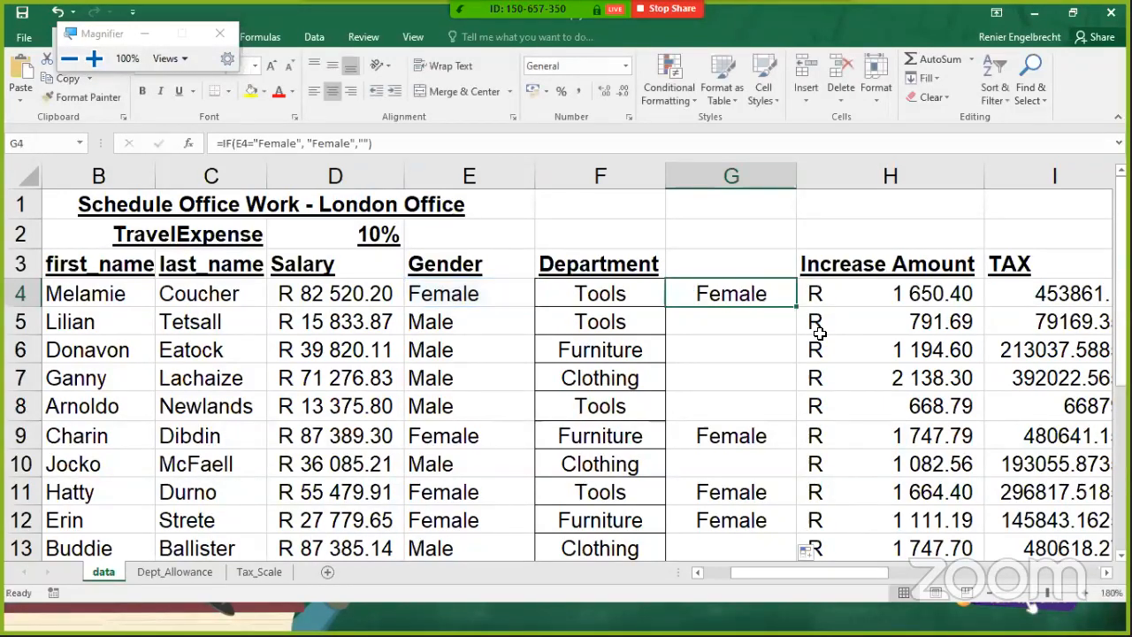
Switch to the PowerPoint slide show to review the conditional formatting flowchart slide, and return to the Excel workbook
{"action": "key", "text": "alt+Tab"}
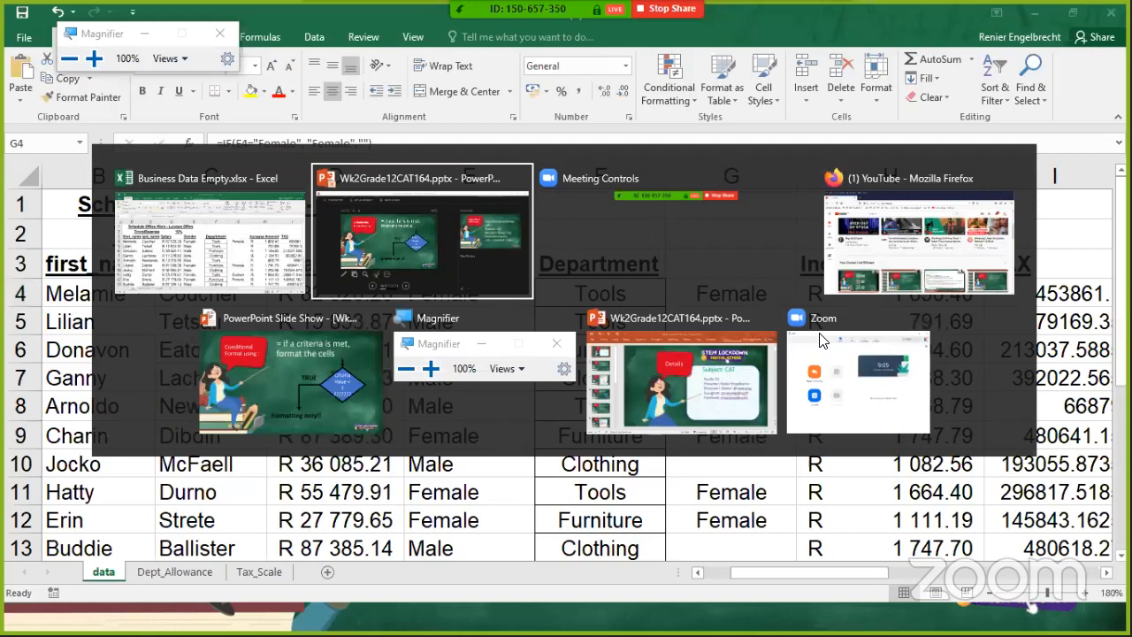
{"action": "key", "text": "alt+Tab"}
{"action": "key", "text": "alt+Tab"}
{"action": "key", "text": "alt+Tab"}
{"action": "key", "text": "alt+Tab"}
{"action": "key", "text": "alt+Tab"}
{"action": "key", "text": "alt+Tab"}
{"action": "key", "text": "alt+Tab"}
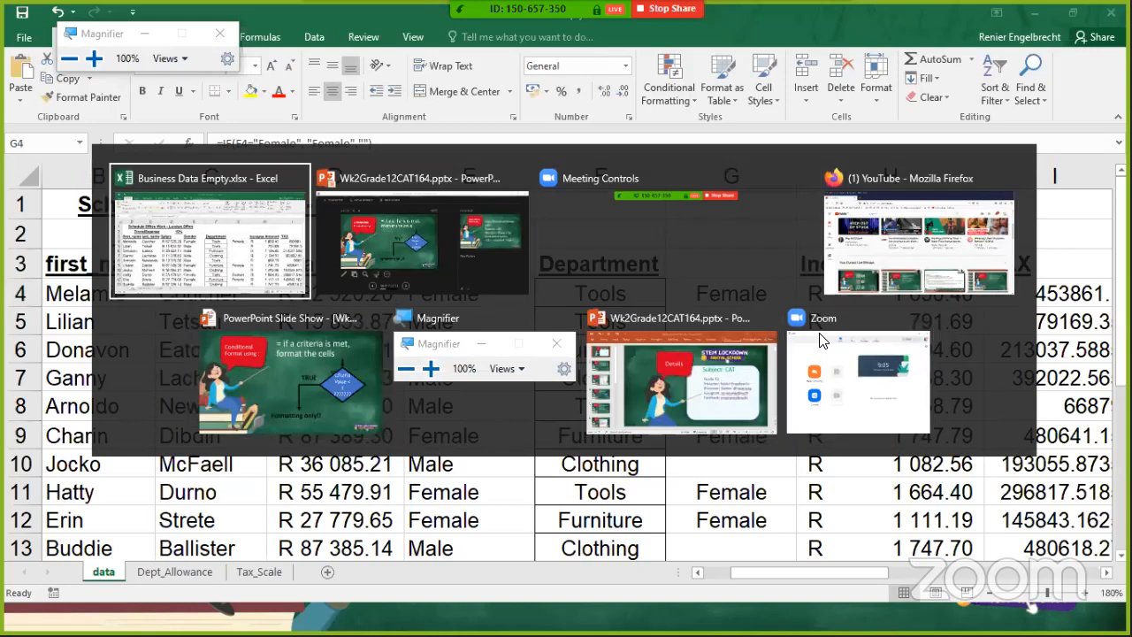
{"action": "key", "text": "alt+Tab"}
{"action": "key", "text": "alt+Tab"}
{"action": "key", "text": "alt+Tab"}
{"action": "key", "text": "alt+Tab"}
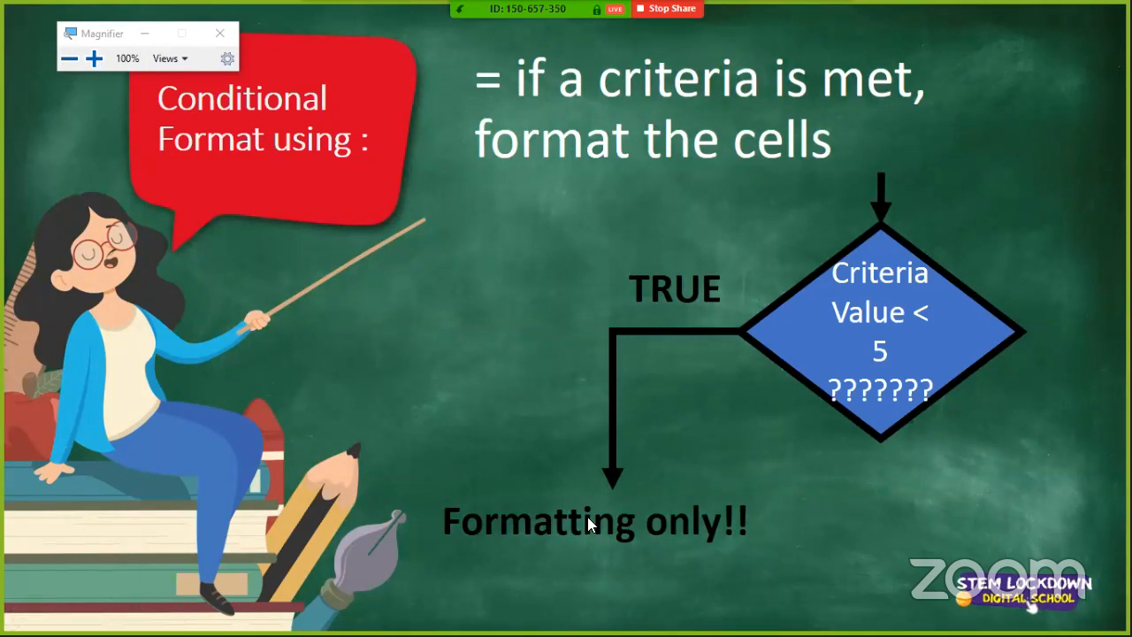
{"action": "key", "text": "alt+Tab"}
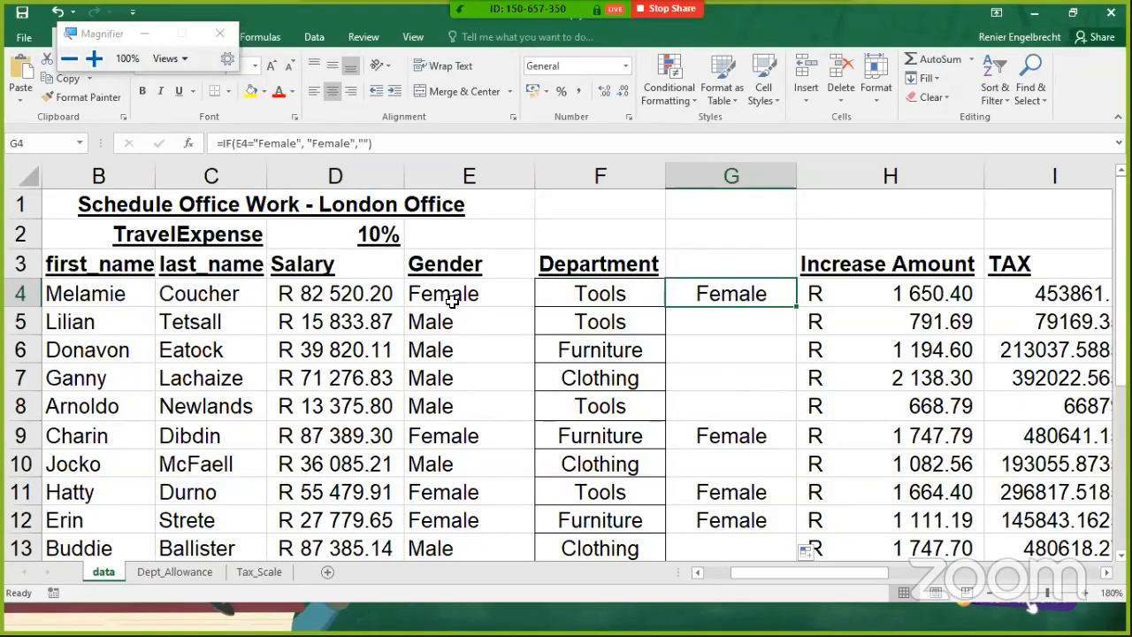
Highlight the Gender cells E4:E23 that are equal to Female with Green Fill with Dark Green Text
{"action": "left_click_drag", "start_coordinate": [453, 296], "coordinate": [478, 508]}
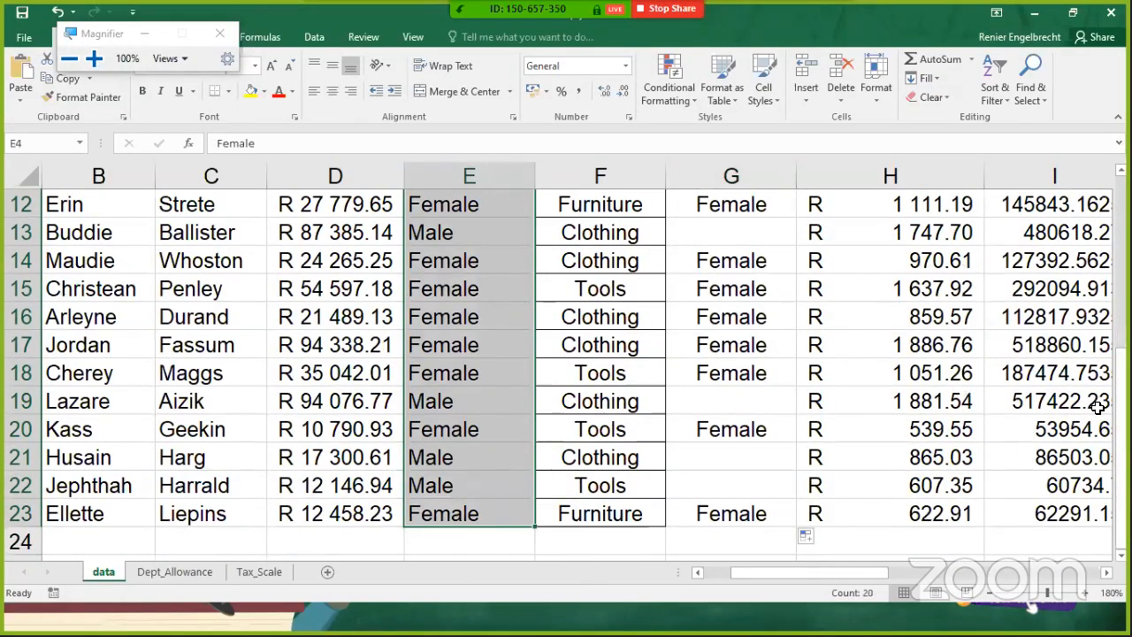
{"action": "left_click_drag", "start_coordinate": [1121, 401], "coordinate": [1121, 221]}
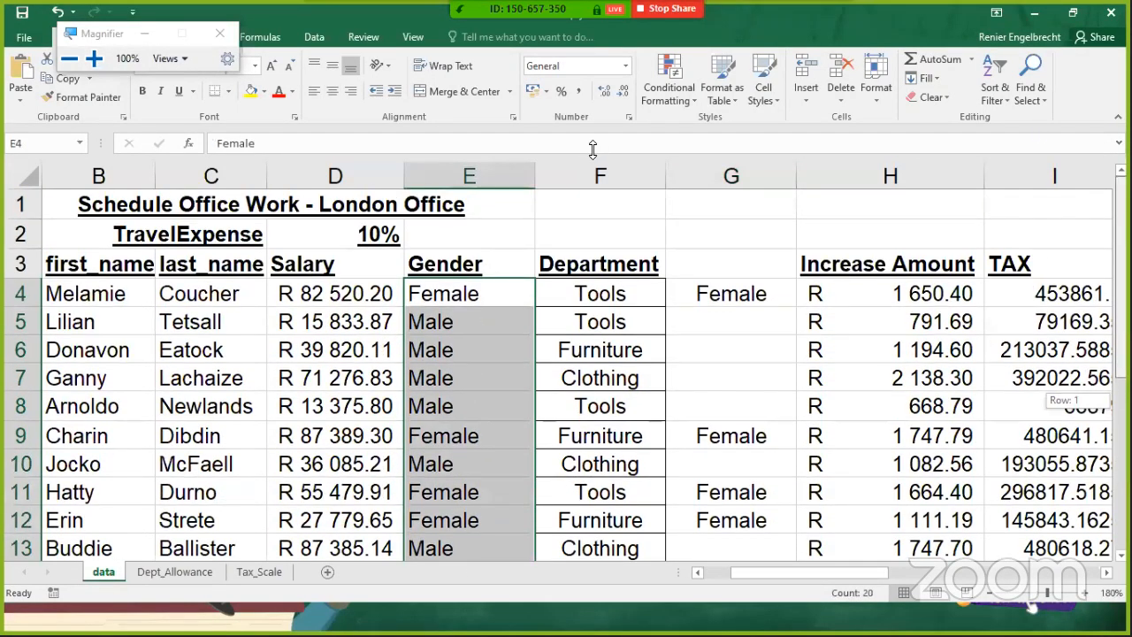
{"action": "left_click", "coordinate": [685, 97]}
{"action": "mouse_move", "coordinate": [695, 124]}
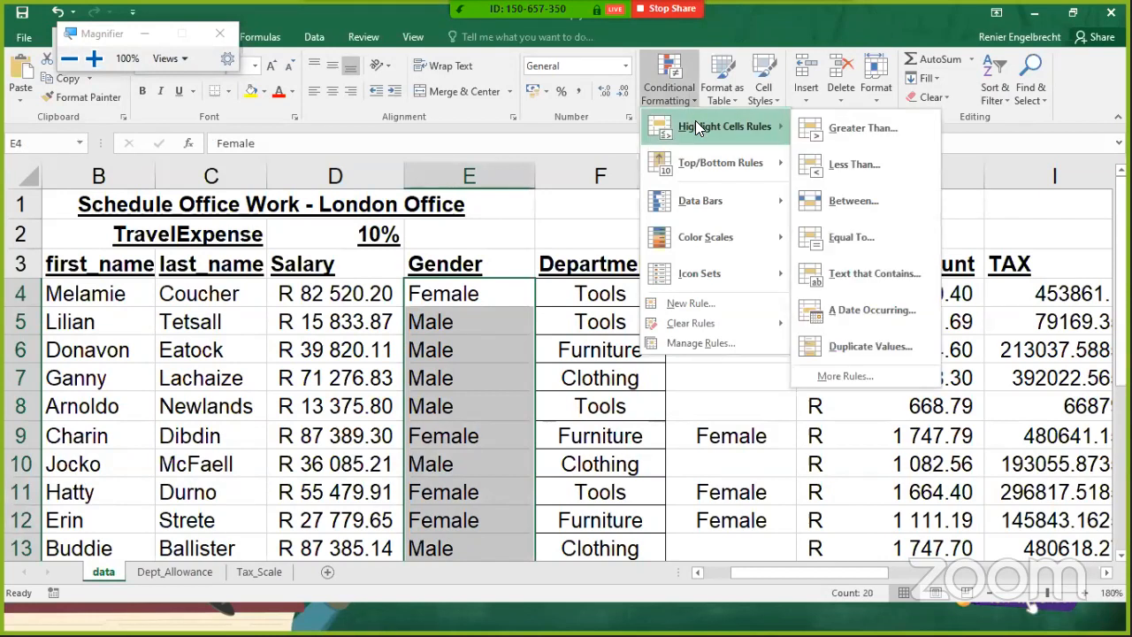
{"action": "left_click", "coordinate": [841, 236]}
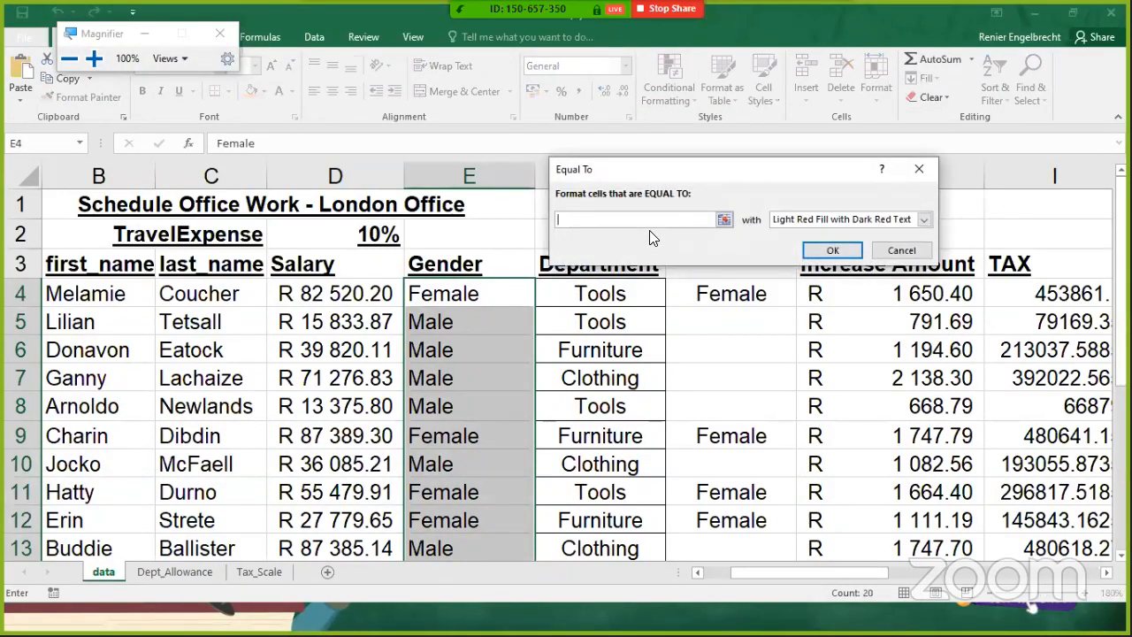
{"action": "type", "text": "Female"}
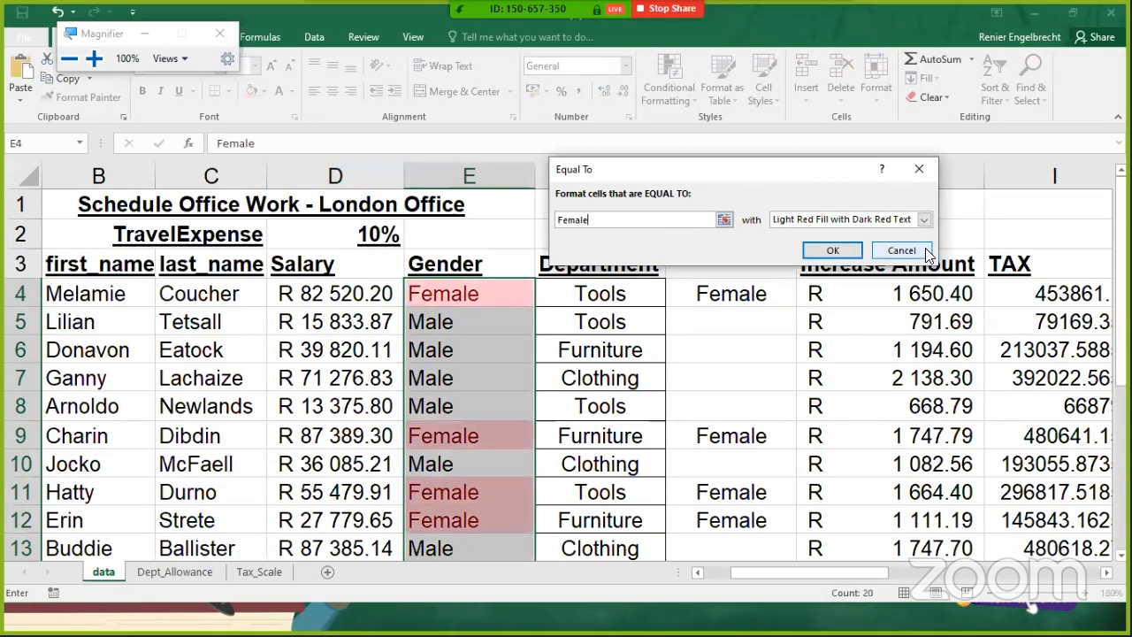
{"action": "left_click", "coordinate": [922, 219]}
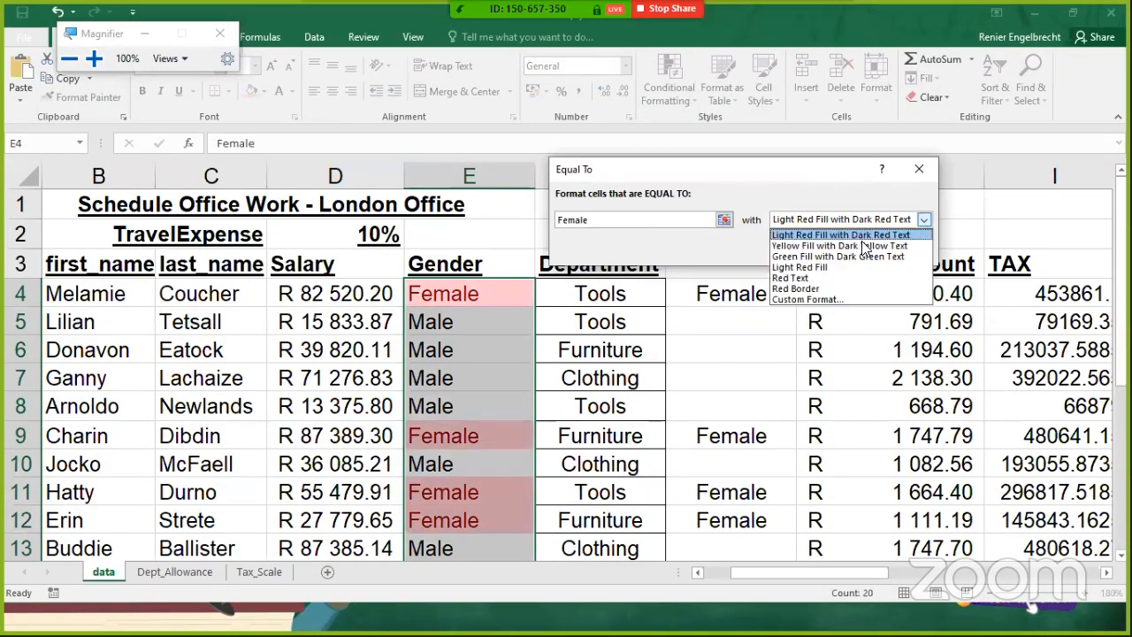
{"action": "left_click", "coordinate": [849, 257]}
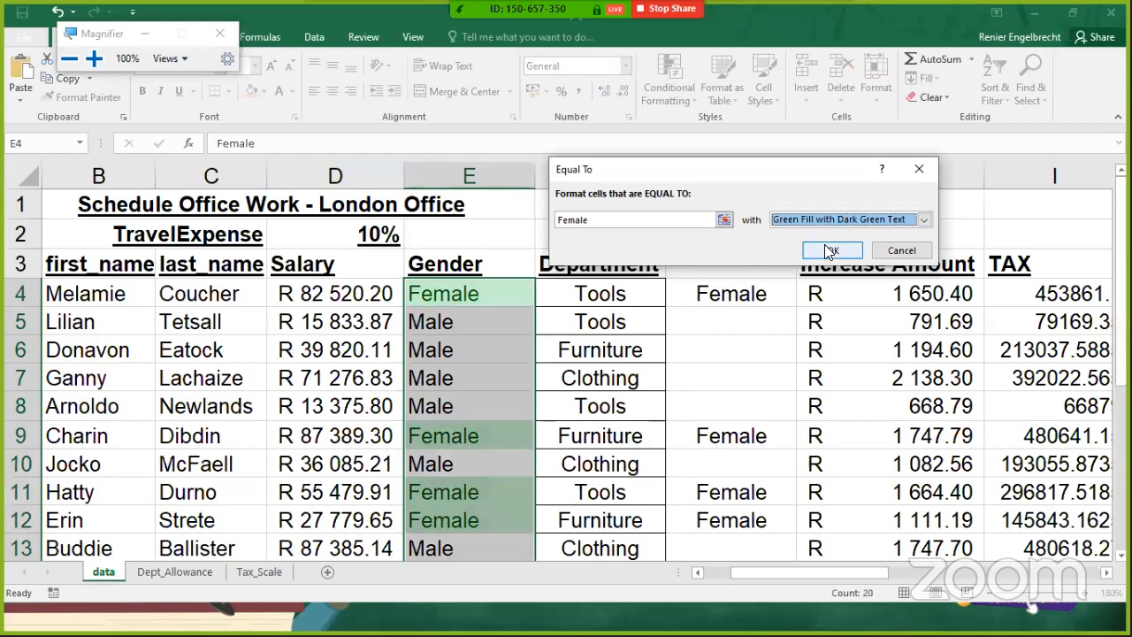
{"action": "left_click", "coordinate": [824, 246]}
{"action": "left_click", "coordinate": [449, 377]}
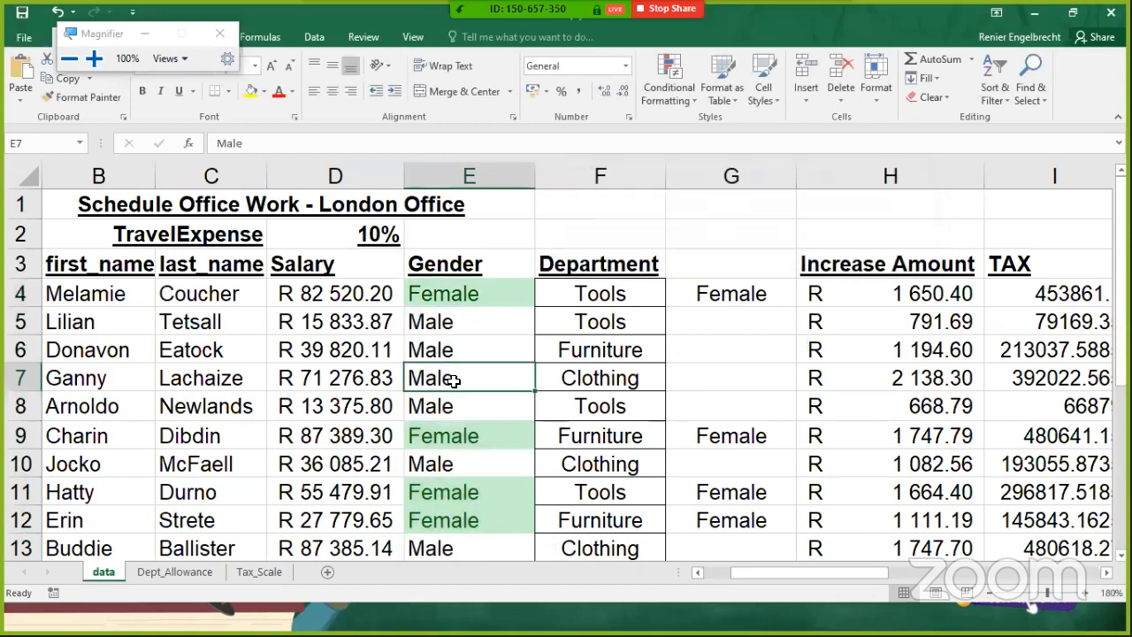
Review the highlighted Gender cells and open the Conditional Formatting Rules Manager for cell E20 to inspect its rule
{"action": "left_click_drag", "start_coordinate": [466, 295], "coordinate": [462, 414]}
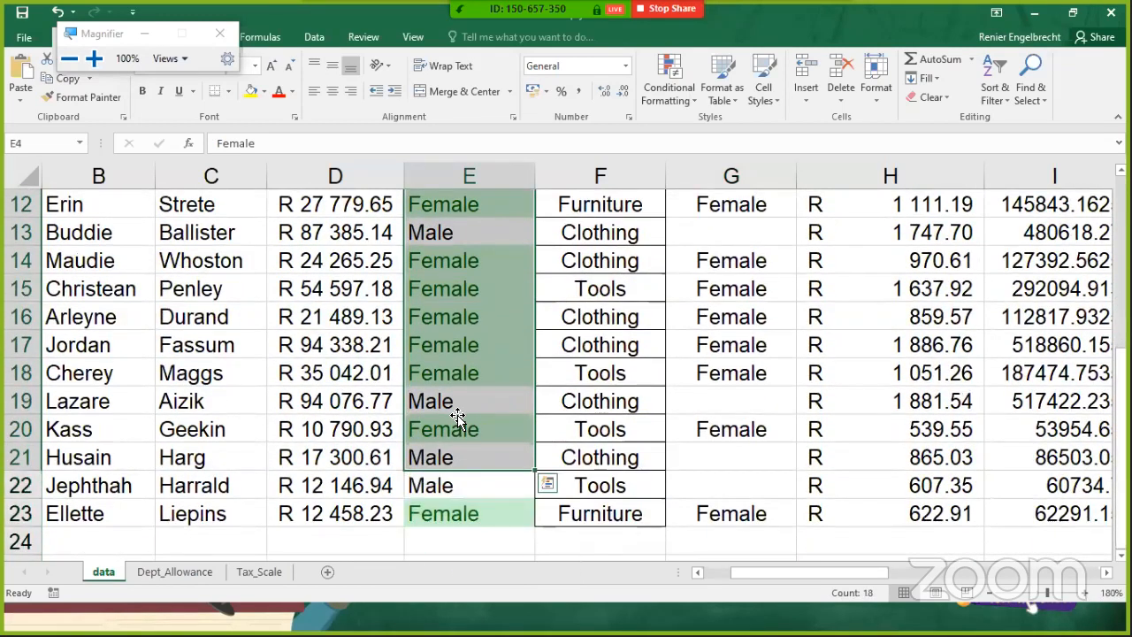
{"action": "left_click", "coordinate": [464, 418]}
{"action": "scroll", "coordinate": [470, 417], "scroll_direction": "up", "scroll_amount": 1}
{"action": "scroll", "coordinate": [469, 418], "scroll_direction": "up", "scroll_amount": 3}
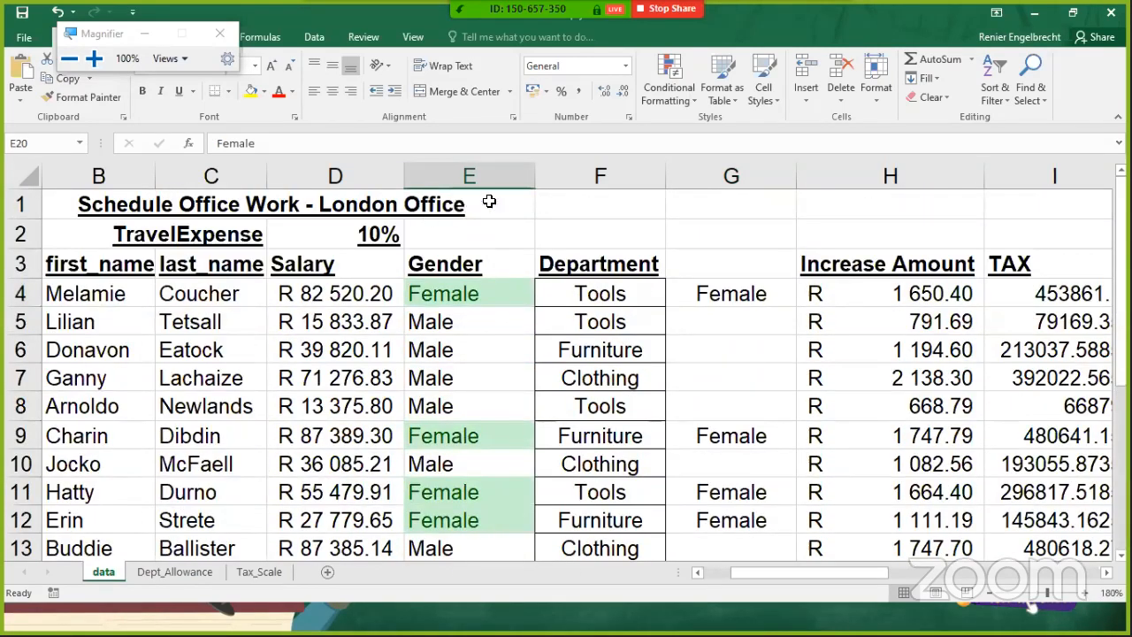
{"action": "left_click", "coordinate": [679, 95]}
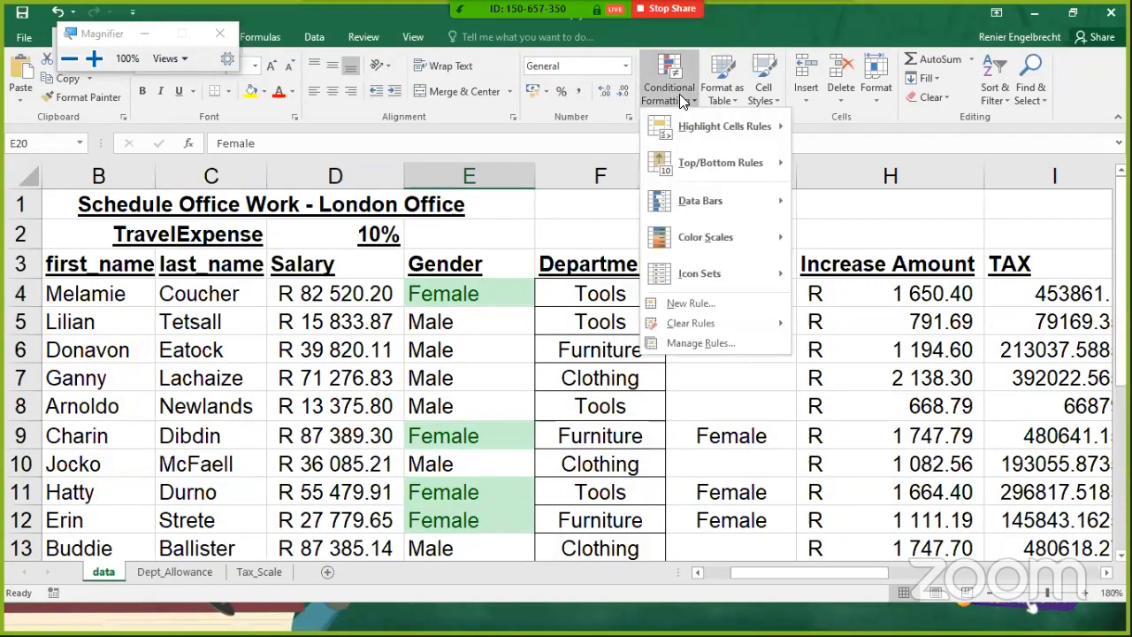
{"action": "mouse_move", "coordinate": [705, 127]}
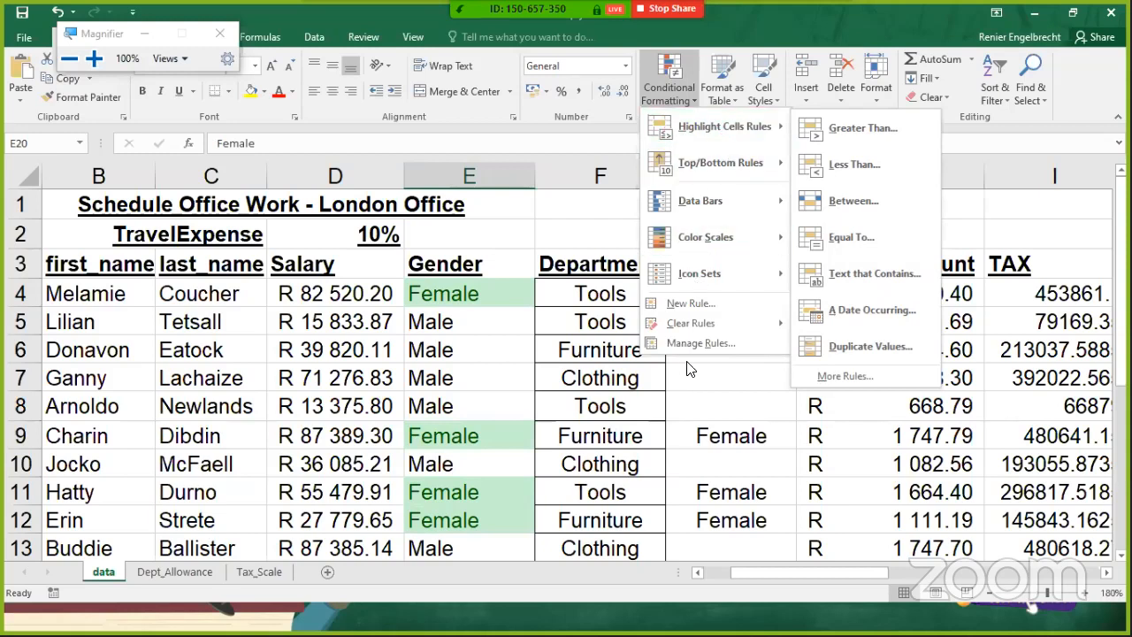
{"action": "key", "text": "Escape"}
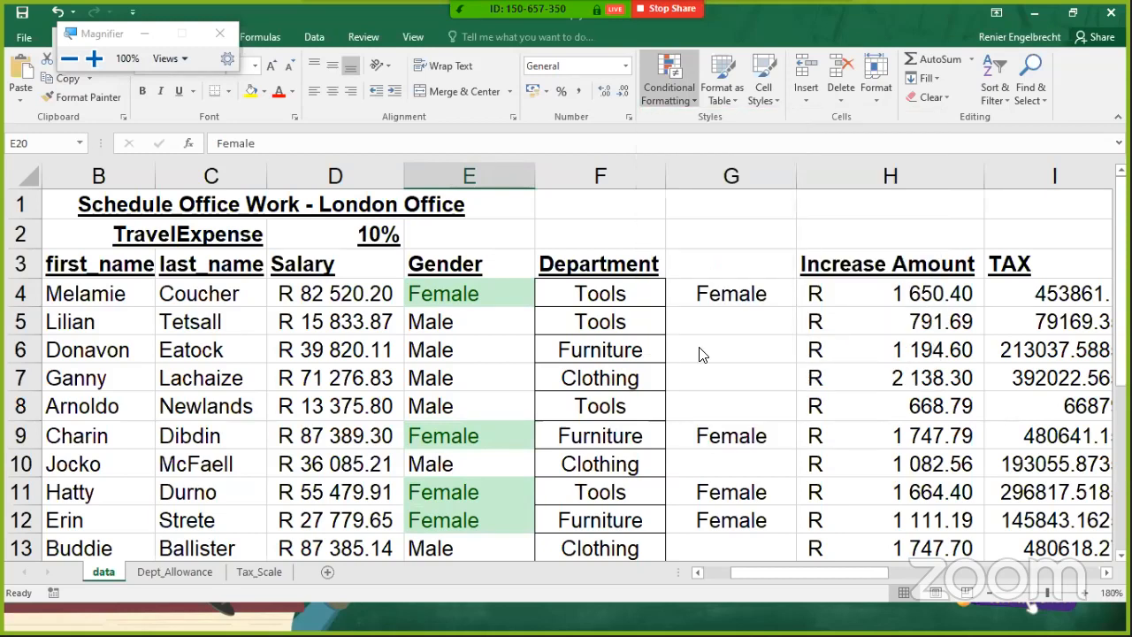
{"action": "scroll", "coordinate": [699, 351], "scroll_direction": "down", "scroll_amount": 3}
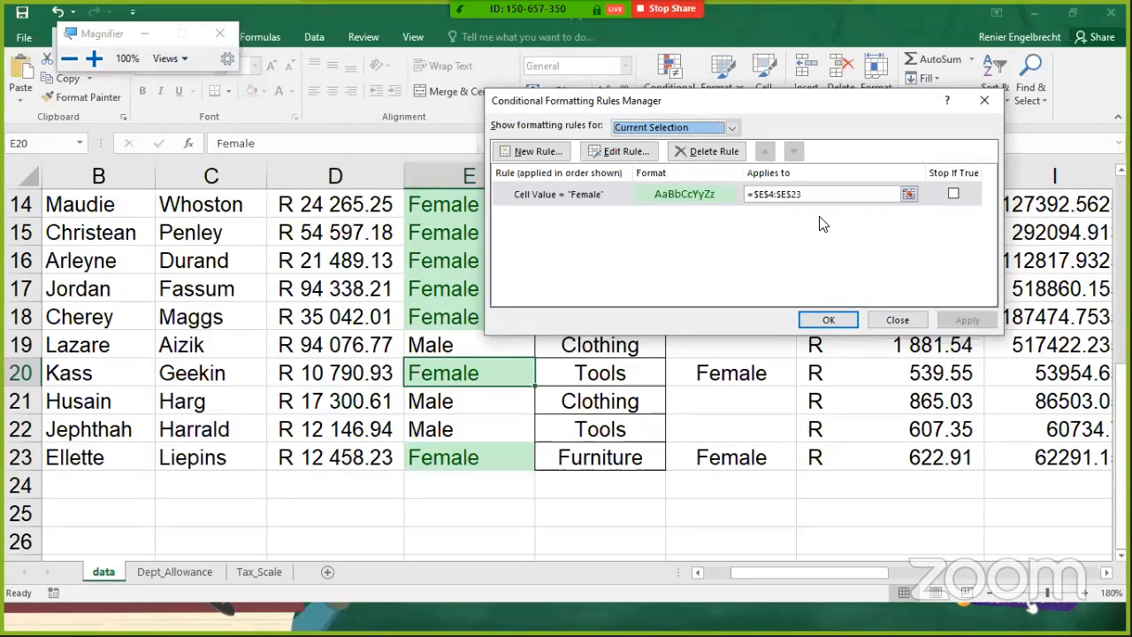
Inspect the range and the definition of the Female highlighting rule, and close the Conditional Formatting Rules Manager
{"action": "left_click", "coordinate": [815, 194]}
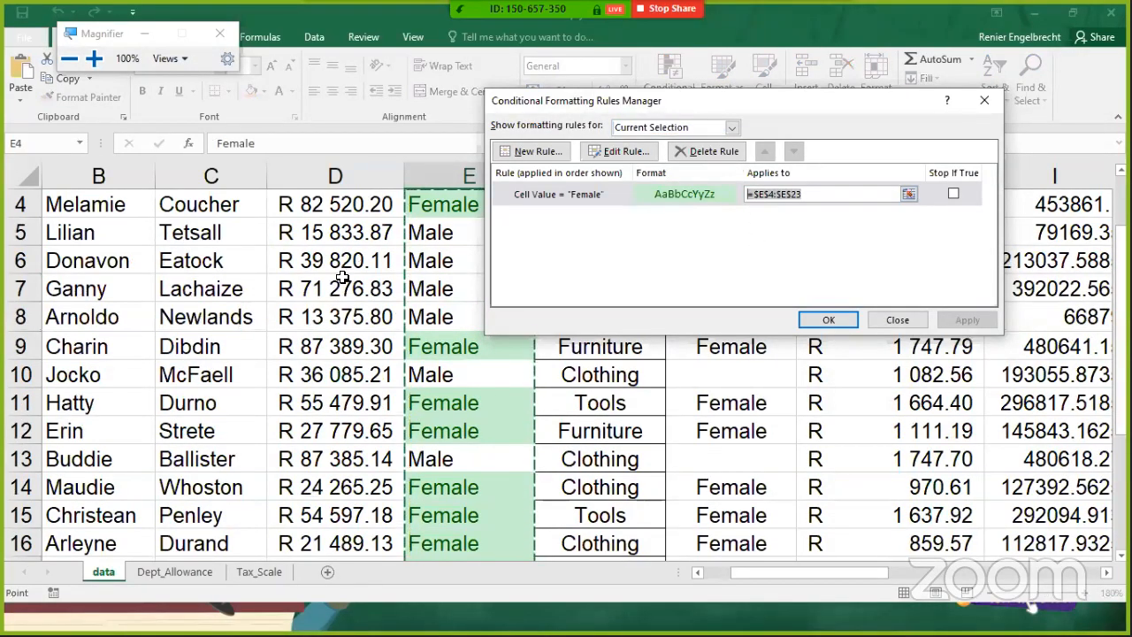
{"action": "left_click_drag", "start_coordinate": [548, 100], "coordinate": [607, 103]}
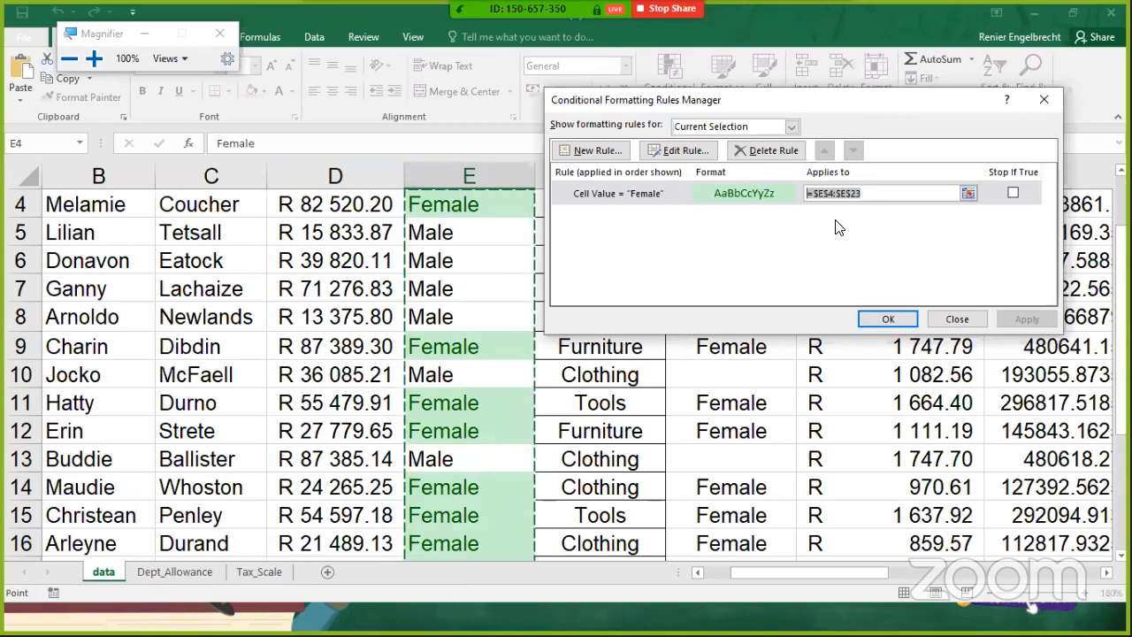
{"action": "left_click", "coordinate": [690, 158]}
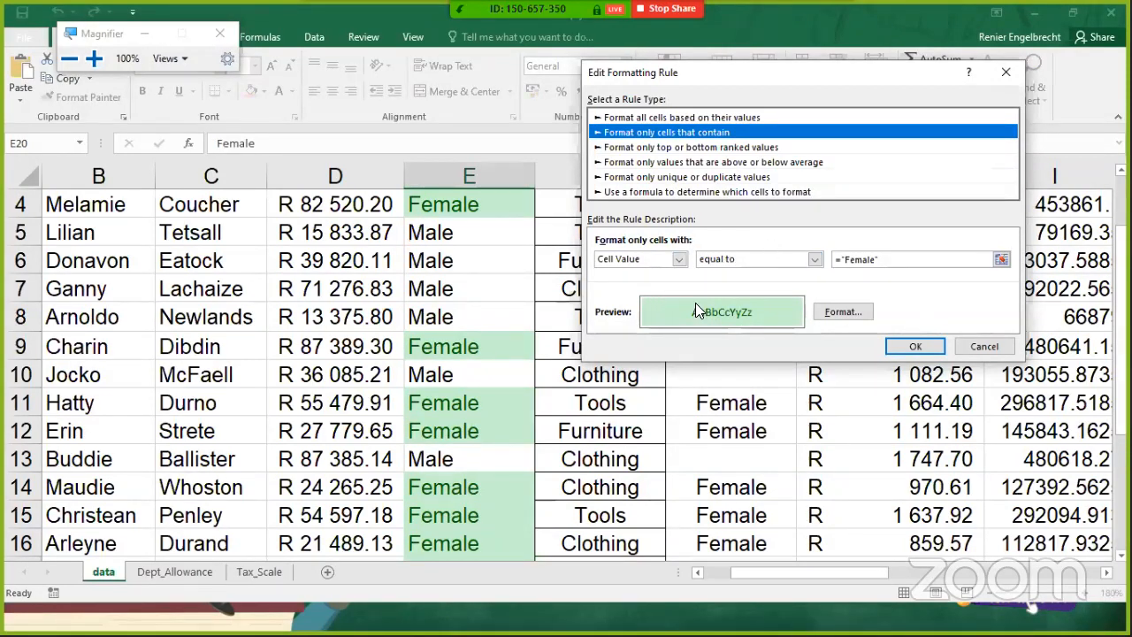
{"action": "left_click", "coordinate": [970, 344]}
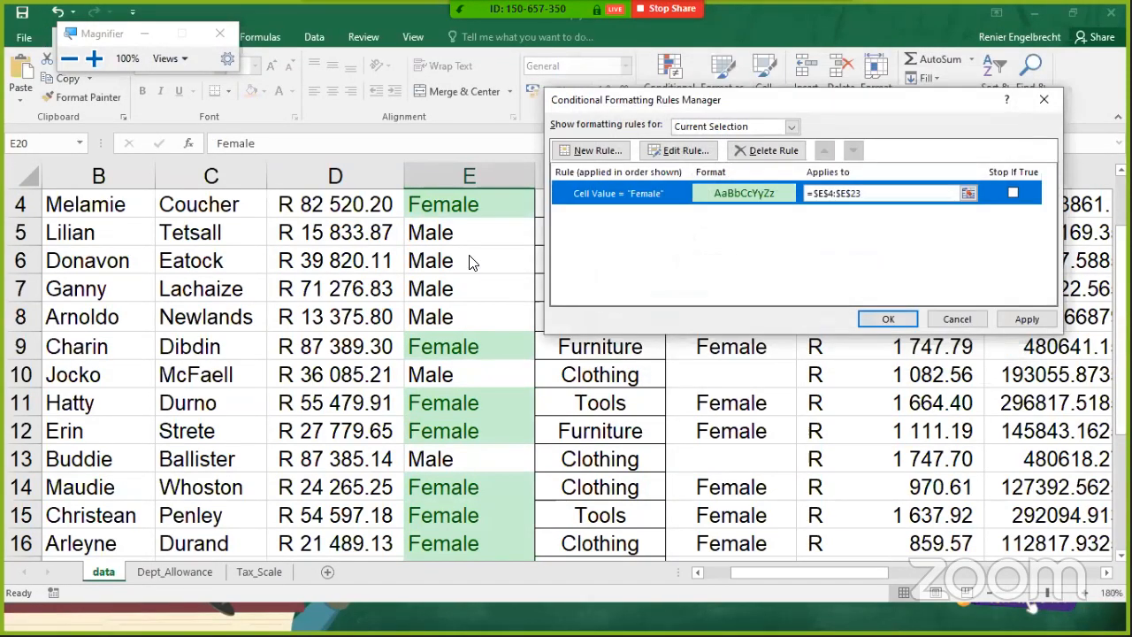
{"action": "left_click", "coordinate": [1017, 321]}
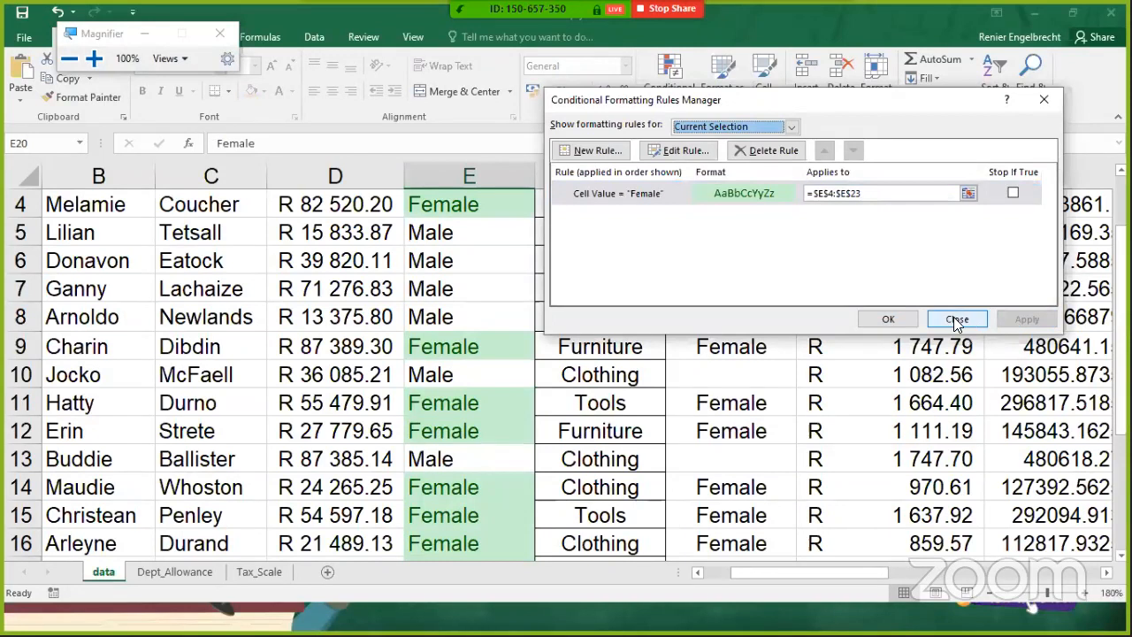
{"action": "left_click", "coordinate": [956, 320]}
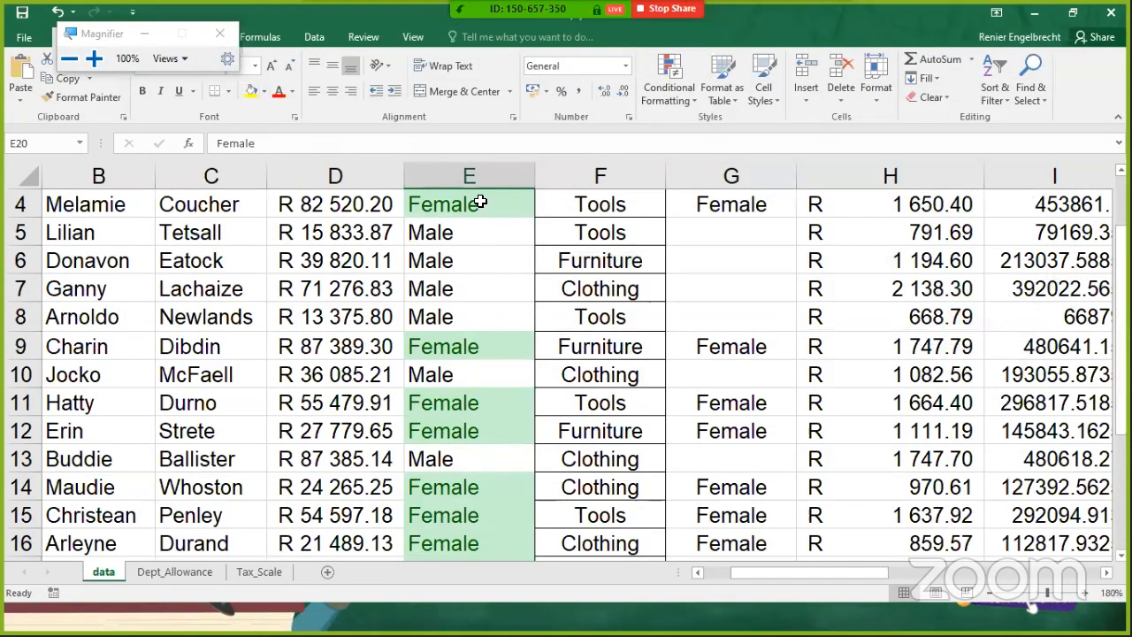
{"action": "left_click_drag", "start_coordinate": [478, 202], "coordinate": [468, 516]}
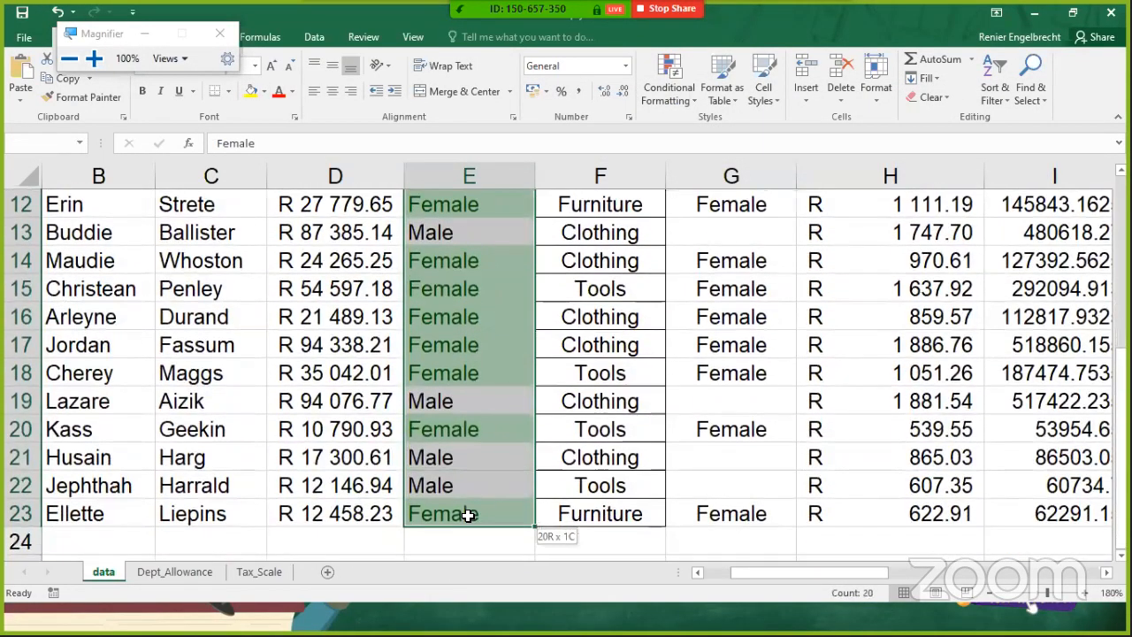
{"action": "left_click", "coordinate": [679, 94]}
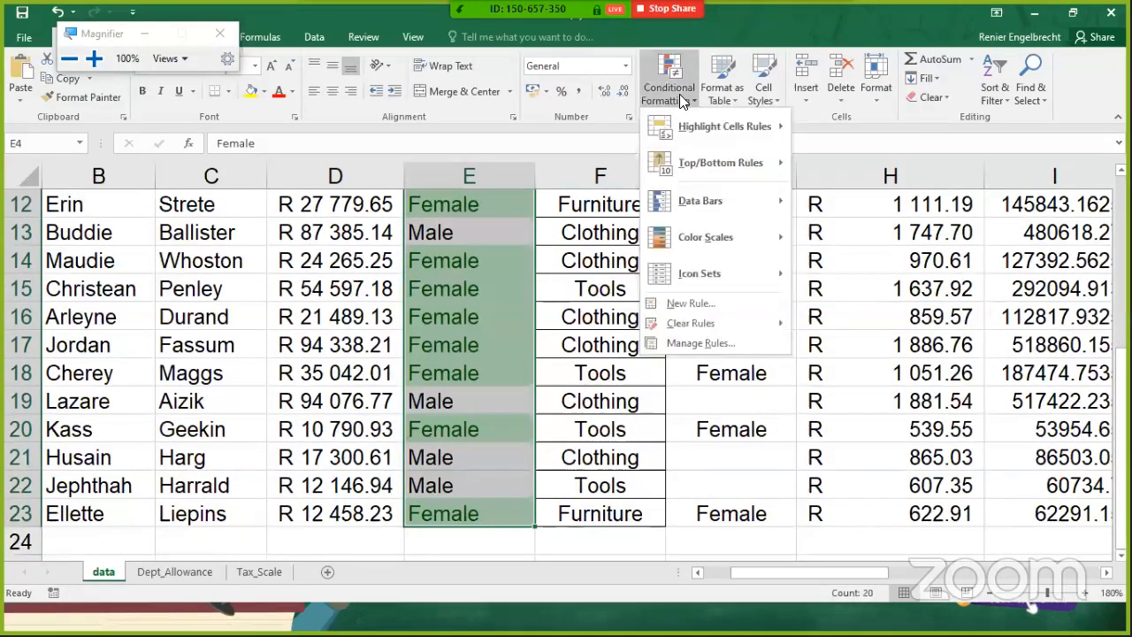
{"action": "left_click", "coordinate": [725, 343]}
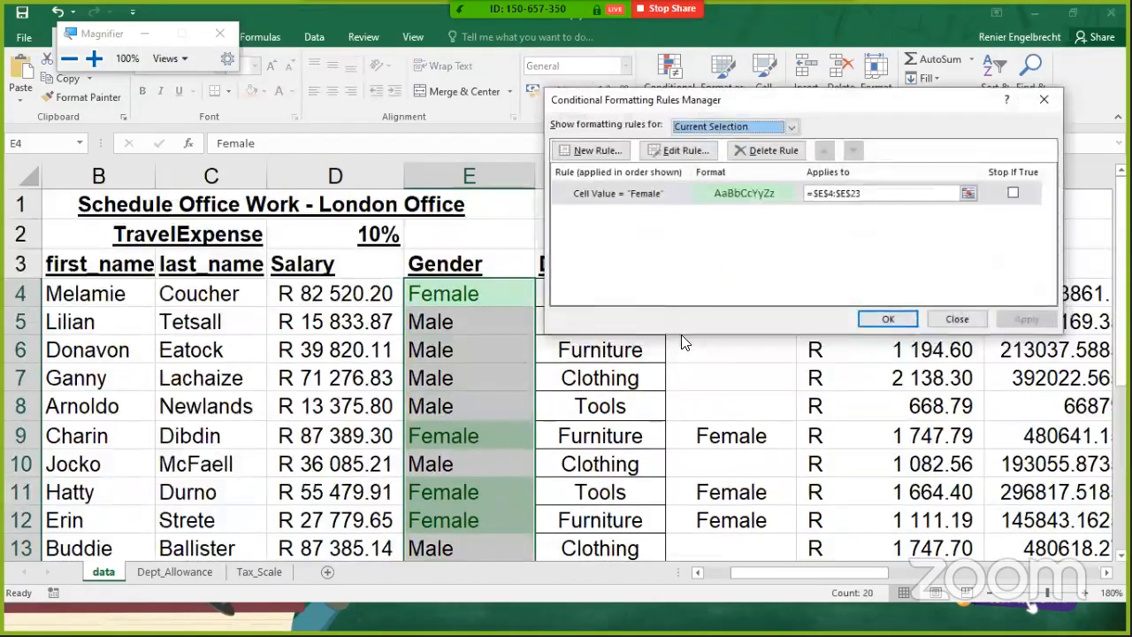
{"action": "left_click", "coordinate": [600, 150]}
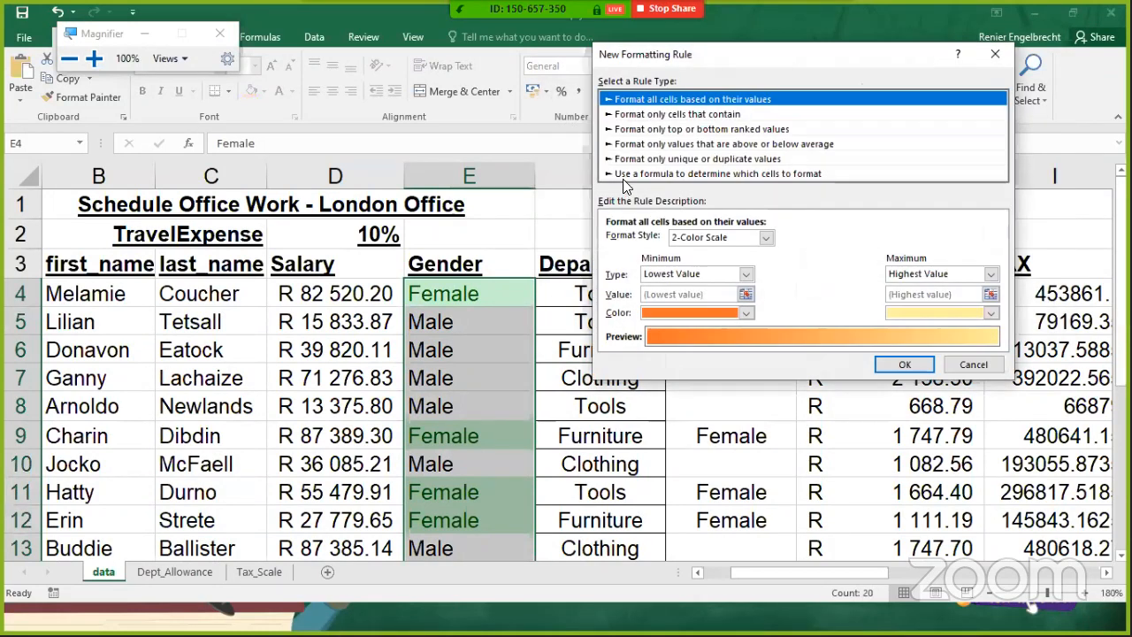
{"action": "left_click", "coordinate": [645, 174]}
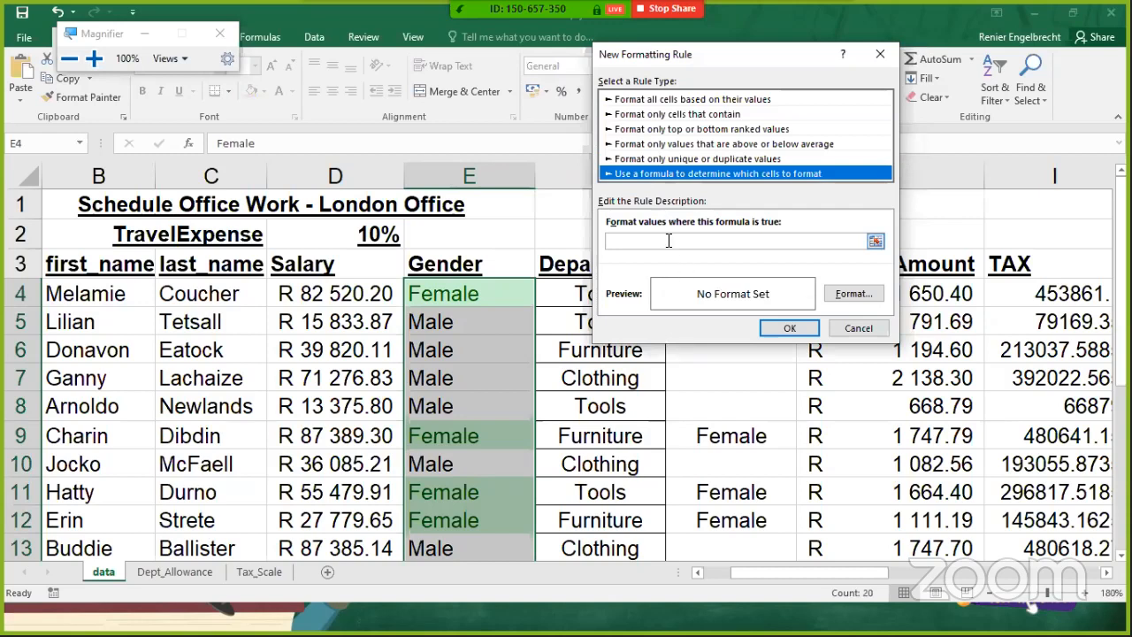
{"action": "left_click", "coordinate": [669, 241]}
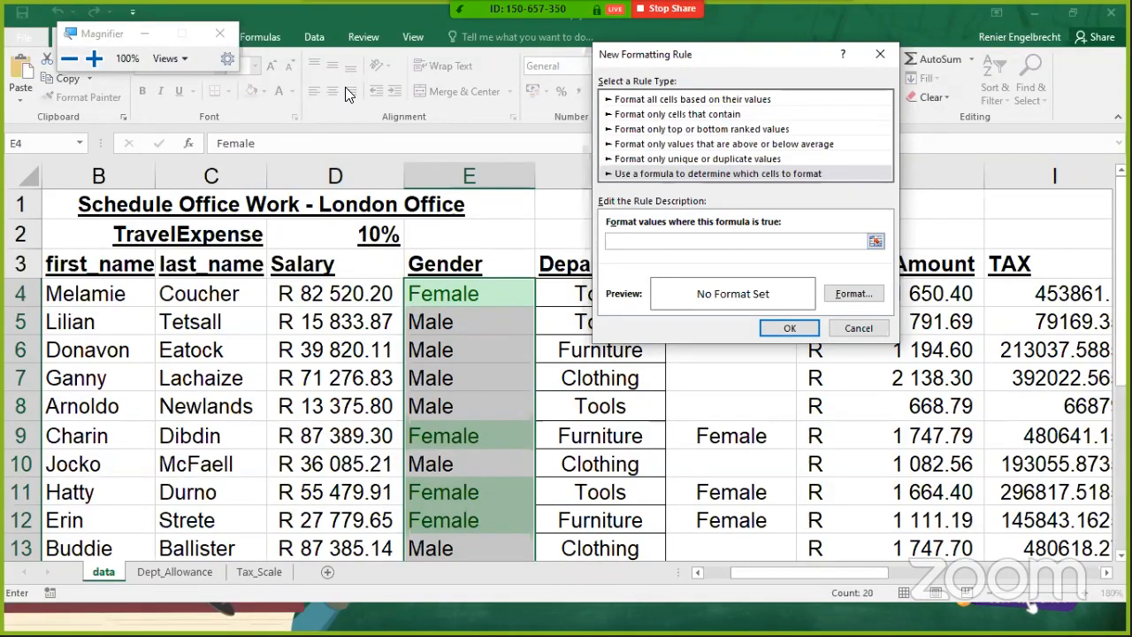
{"action": "left_click_drag", "start_coordinate": [727, 52], "coordinate": [346, 89]}
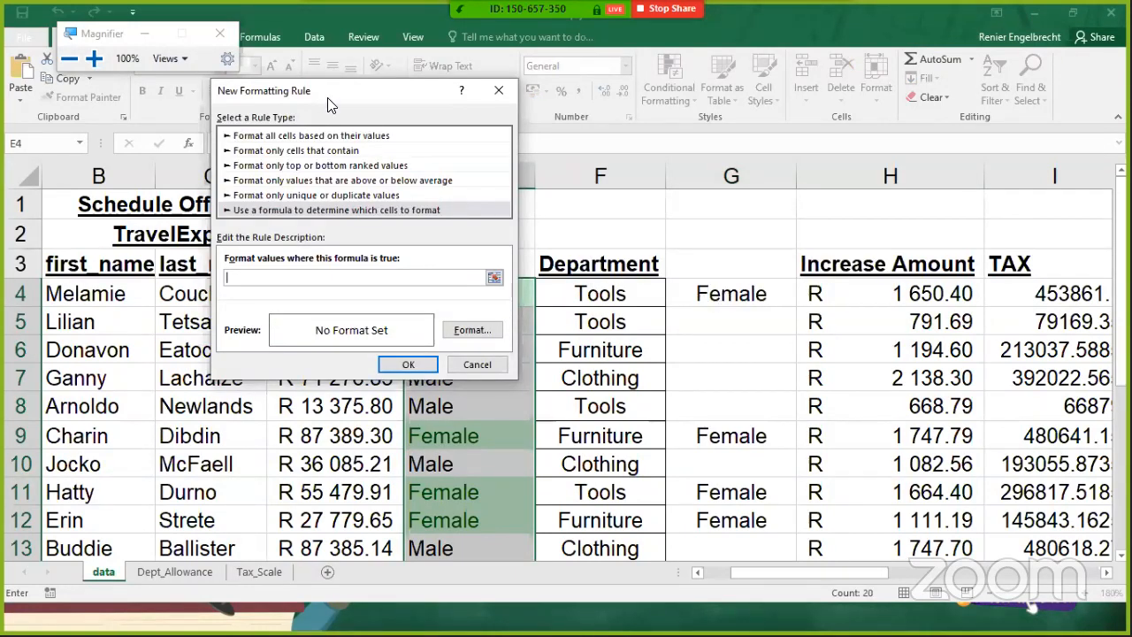
{"action": "left_click_drag", "start_coordinate": [328, 105], "coordinate": [896, 102]}
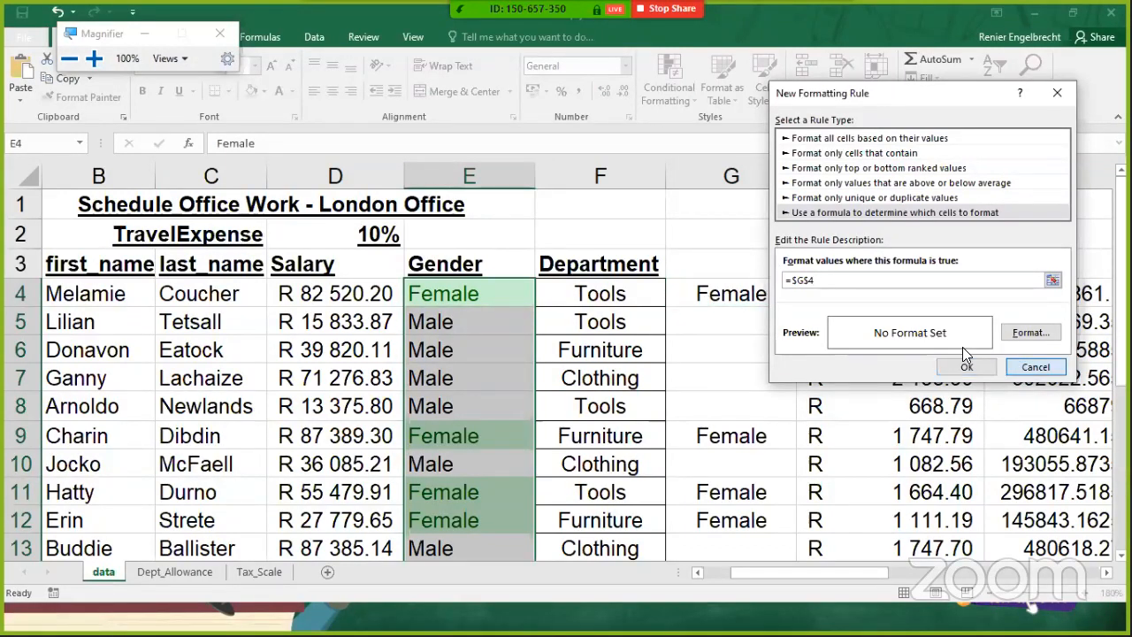
{"action": "left_click", "coordinate": [955, 322]}
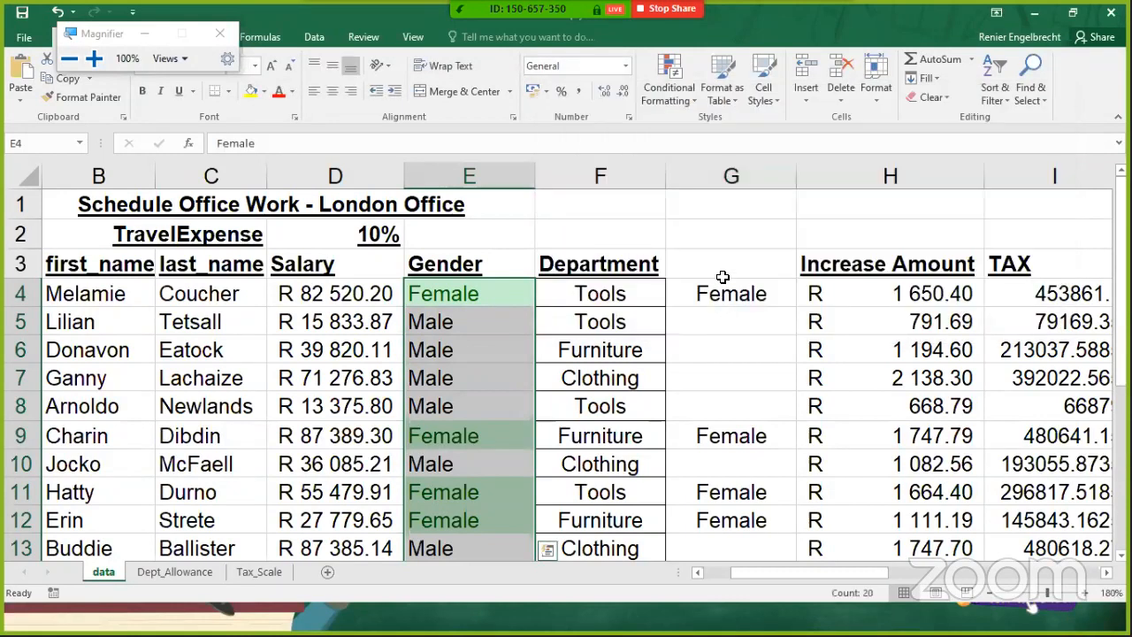
Select cell G4, switch Magnifier to Lens view and enlarge to 150% to examine the cell's IF formula
{"action": "left_click", "coordinate": [732, 295]}
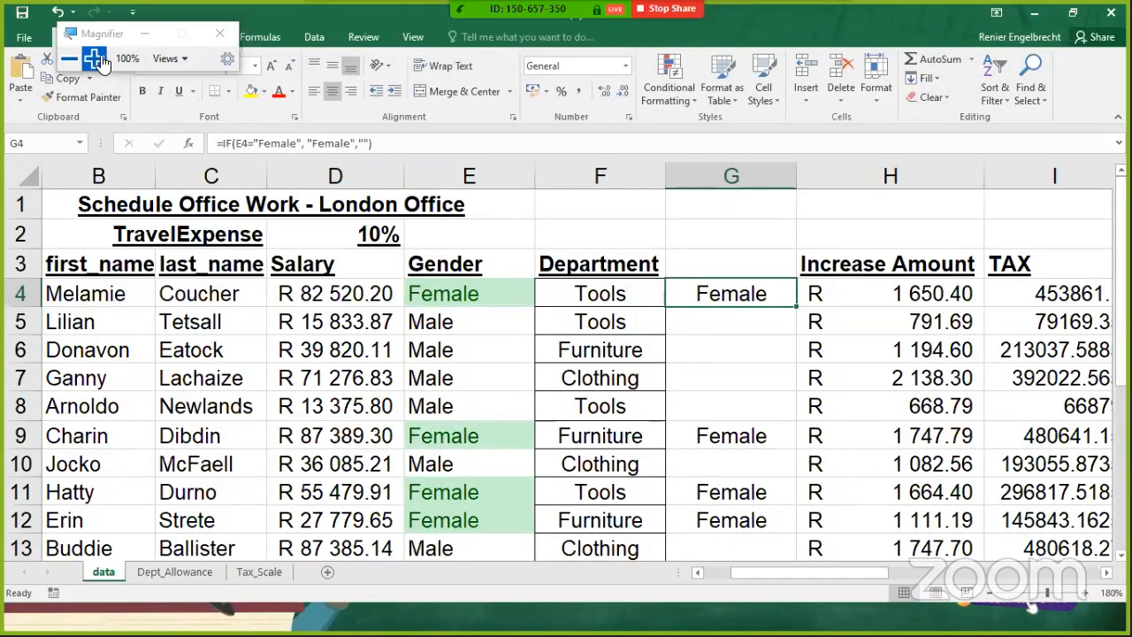
{"action": "left_click", "coordinate": [159, 64]}
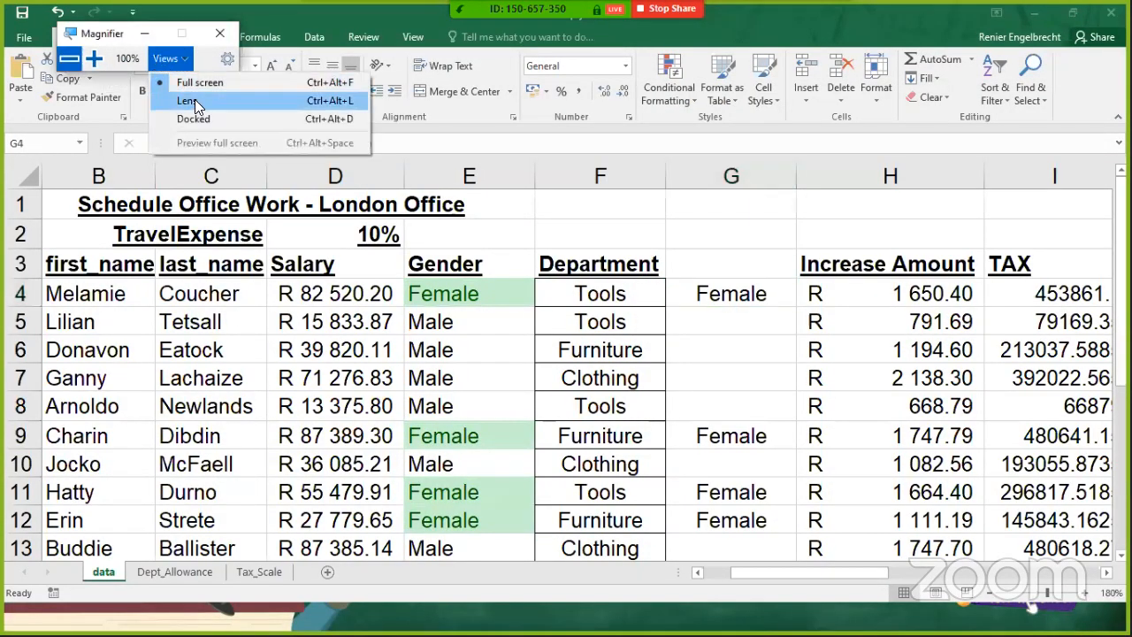
{"action": "left_click", "coordinate": [189, 101]}
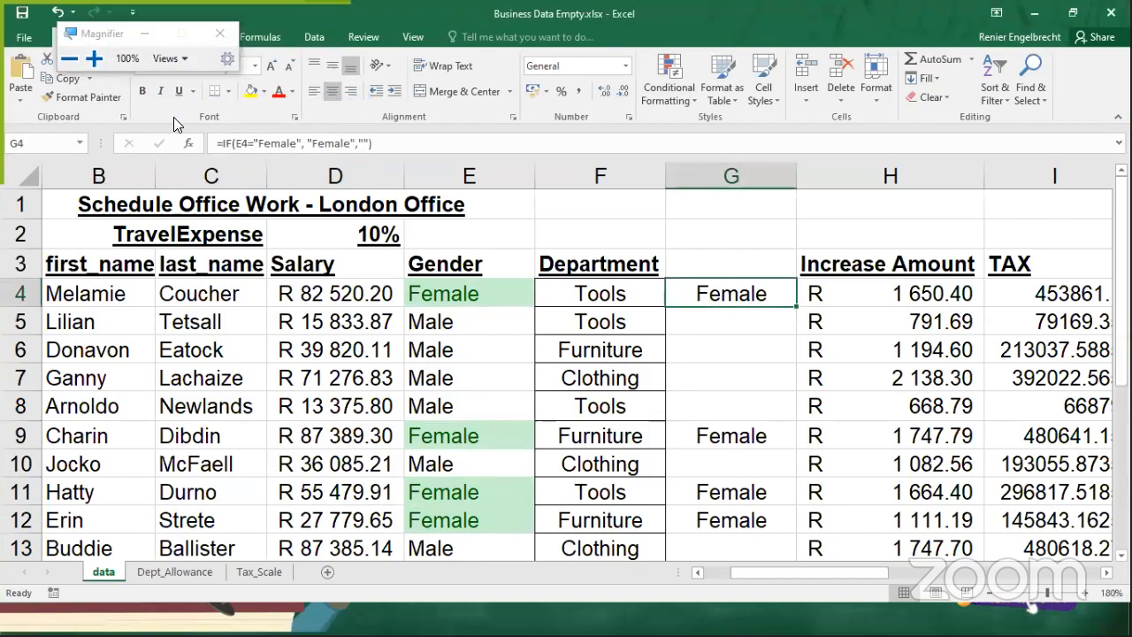
{"action": "left_click", "coordinate": [94, 59]}
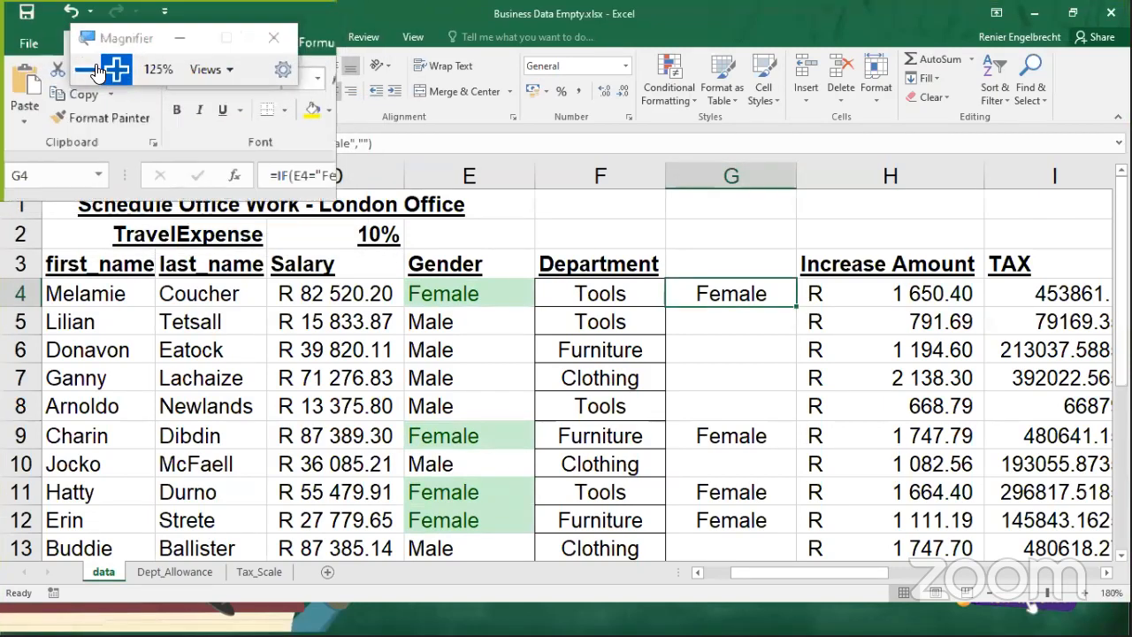
{"action": "left_click", "coordinate": [94, 59]}
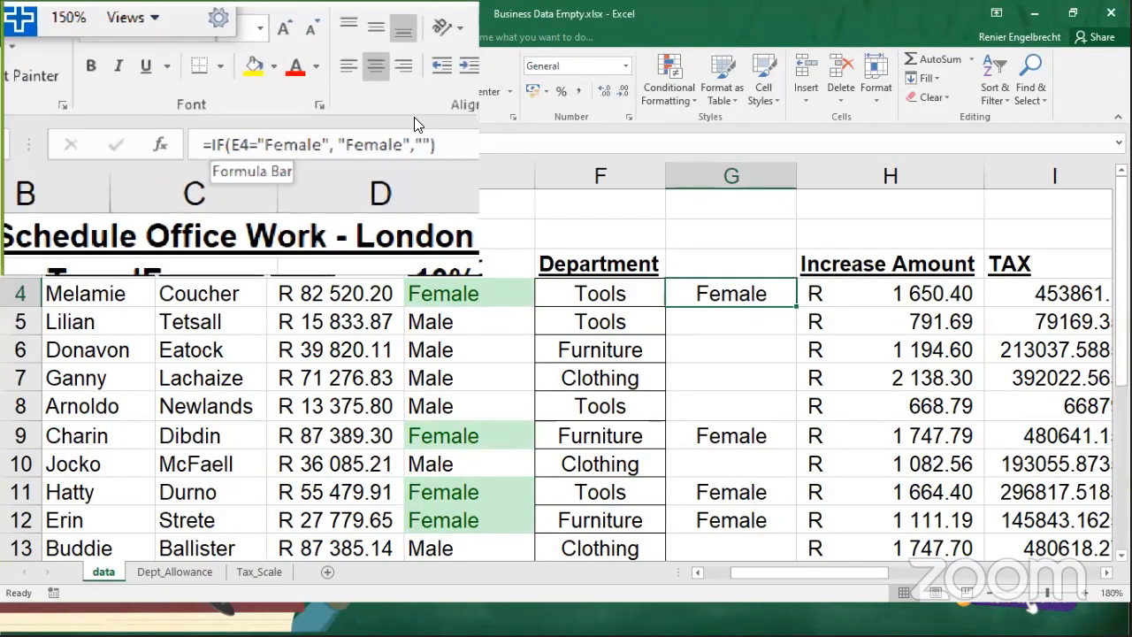
Create a new conditional formatting rule that uses the formula =e4="Female" to determine which cells to format
{"action": "left_click", "coordinate": [669, 88]}
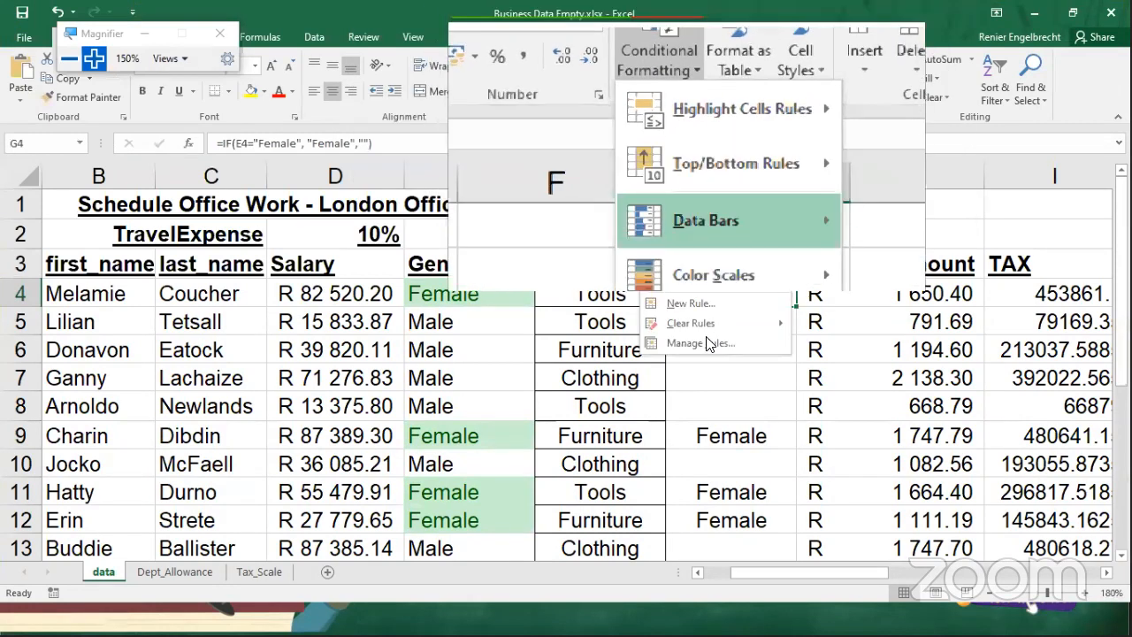
{"action": "left_click", "coordinate": [694, 345]}
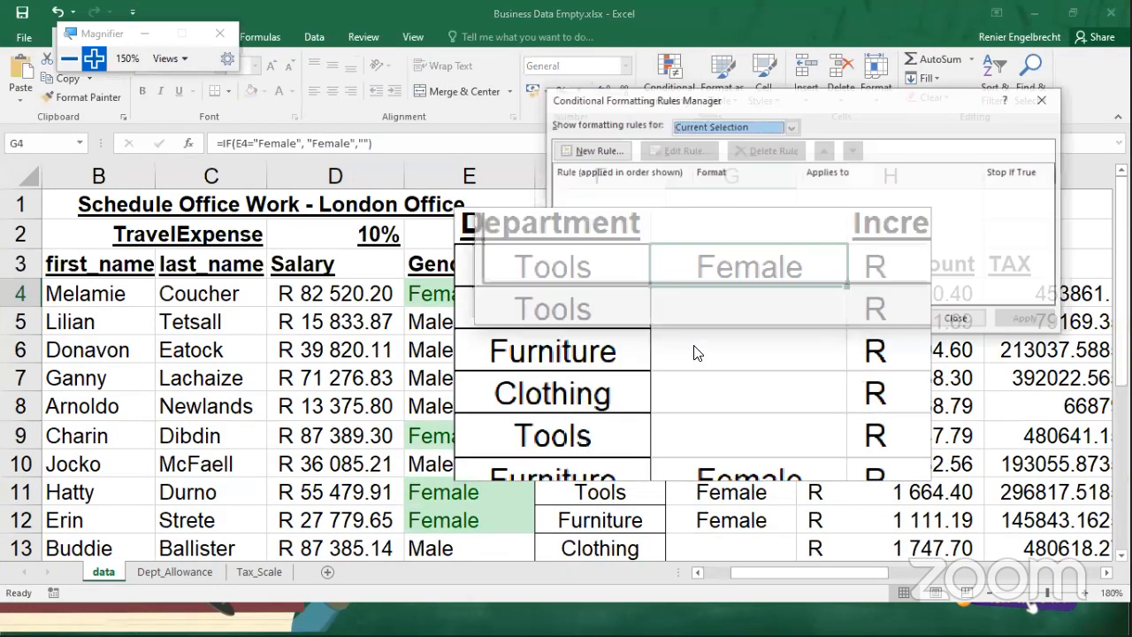
{"action": "left_click", "coordinate": [602, 156]}
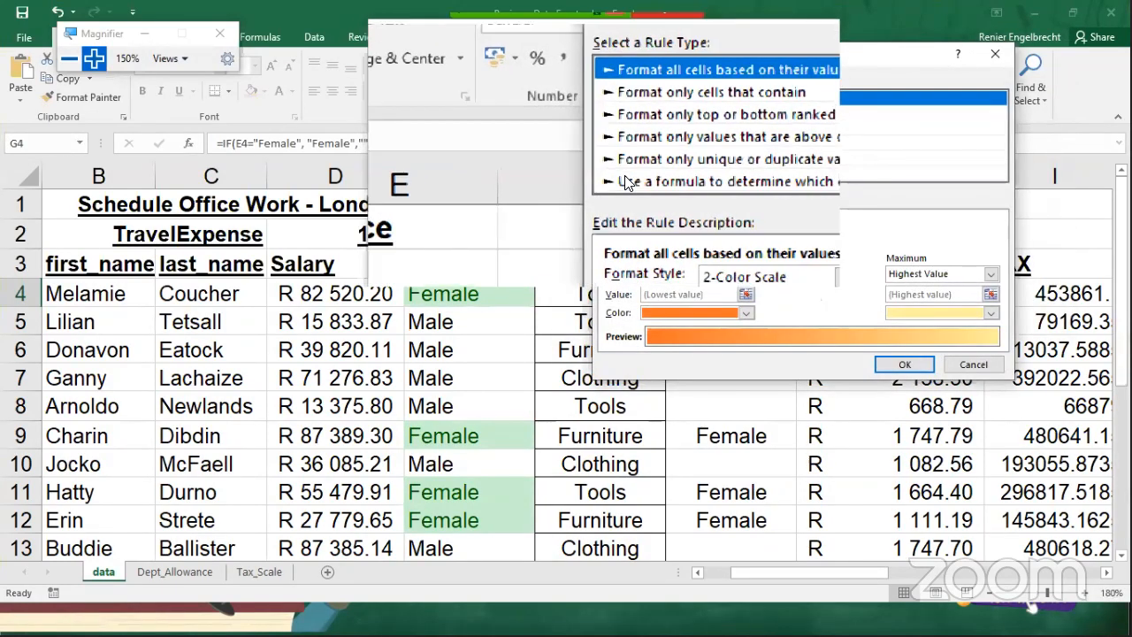
{"action": "left_click", "coordinate": [630, 175]}
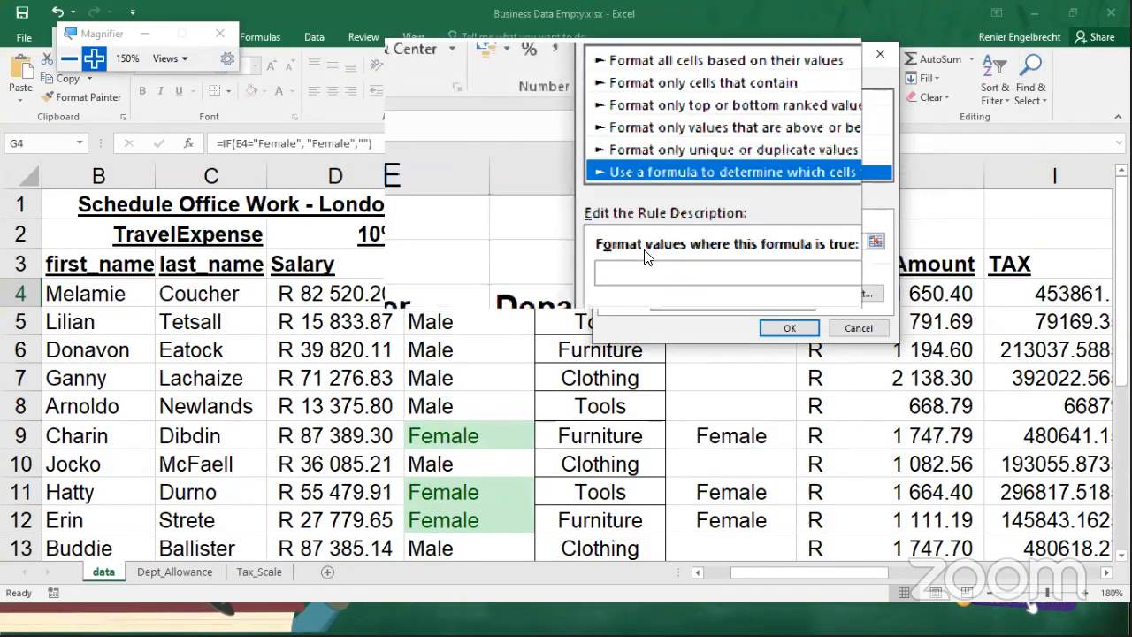
{"action": "left_click", "coordinate": [634, 235]}
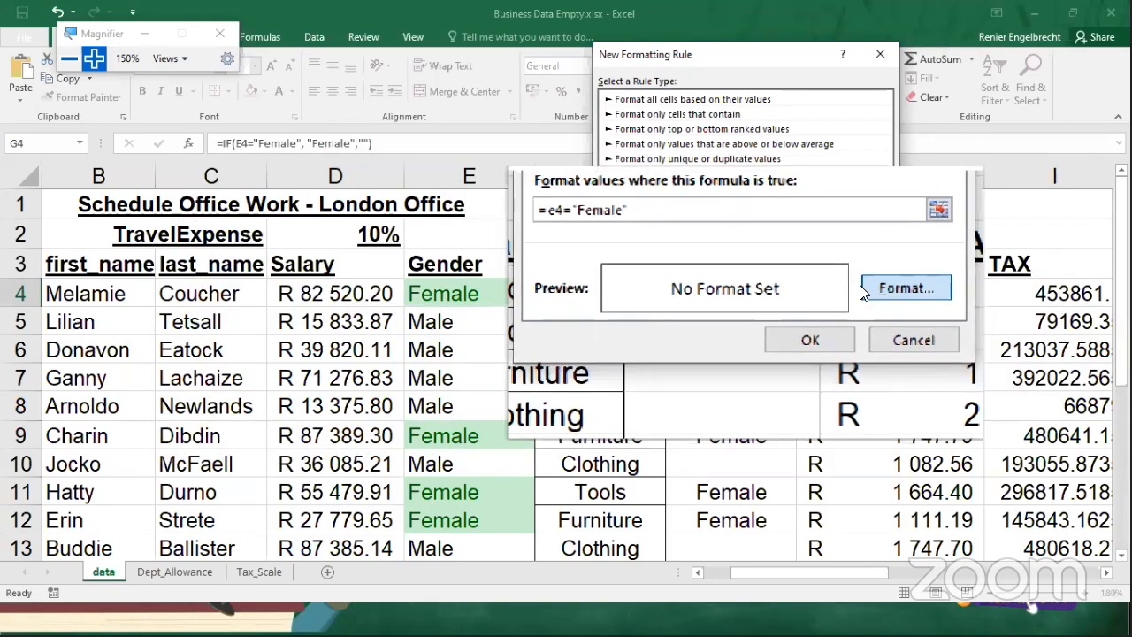
Give the new formula rule a red background fill and add it to the rule list
{"action": "left_click", "coordinate": [867, 290]}
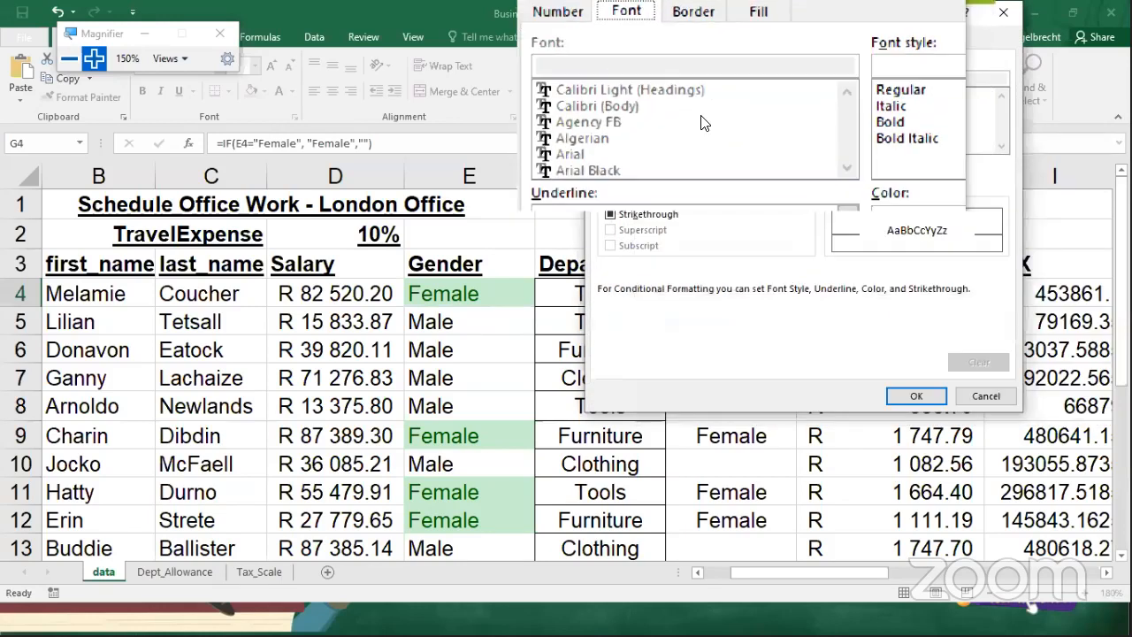
{"action": "left_click", "coordinate": [708, 43]}
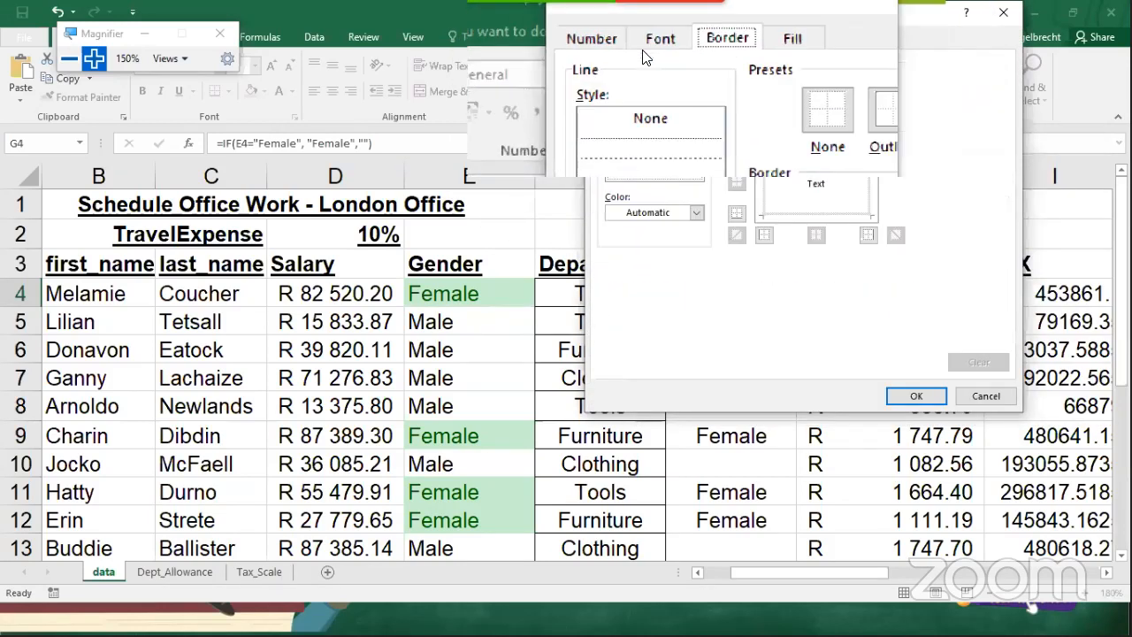
{"action": "left_click", "coordinate": [754, 40]}
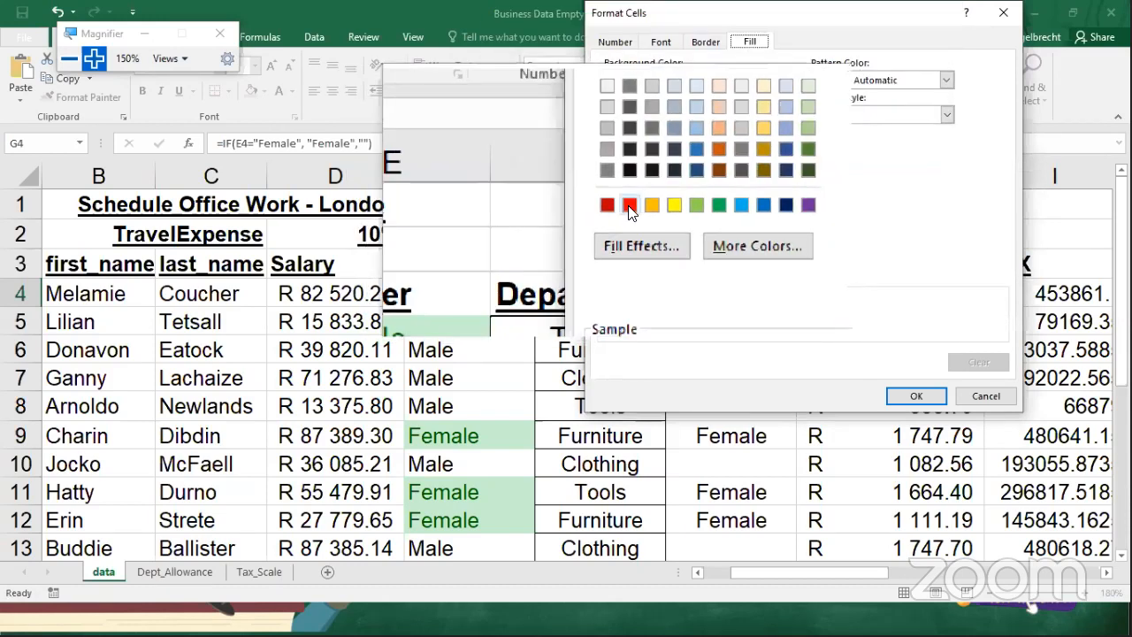
{"action": "left_click", "coordinate": [629, 206]}
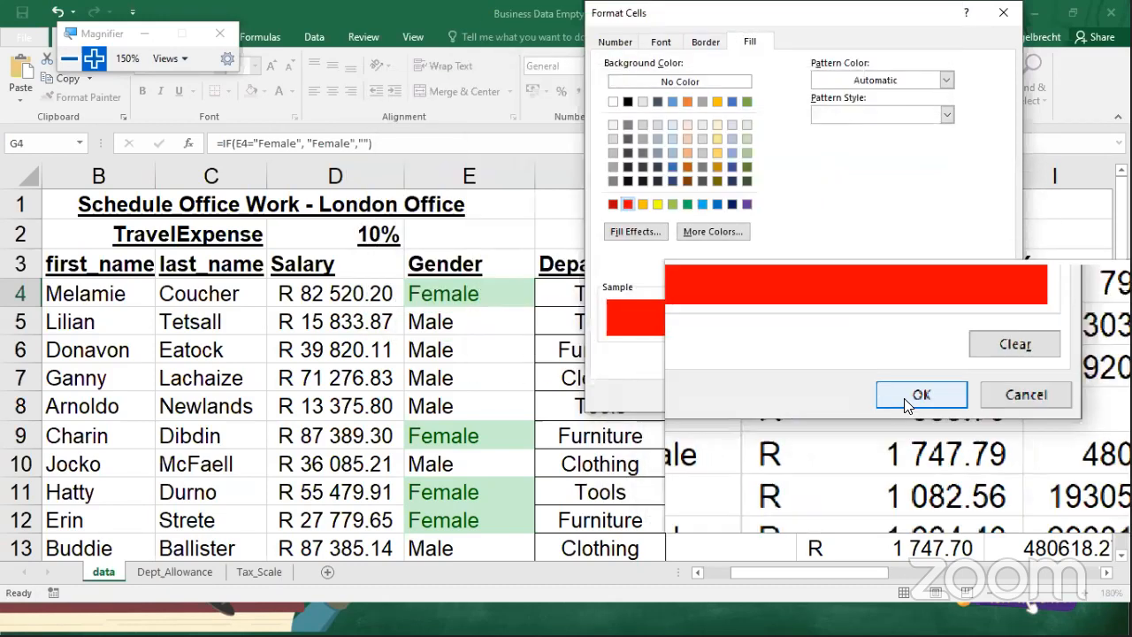
{"action": "left_click", "coordinate": [904, 398]}
{"action": "left_click", "coordinate": [789, 327]}
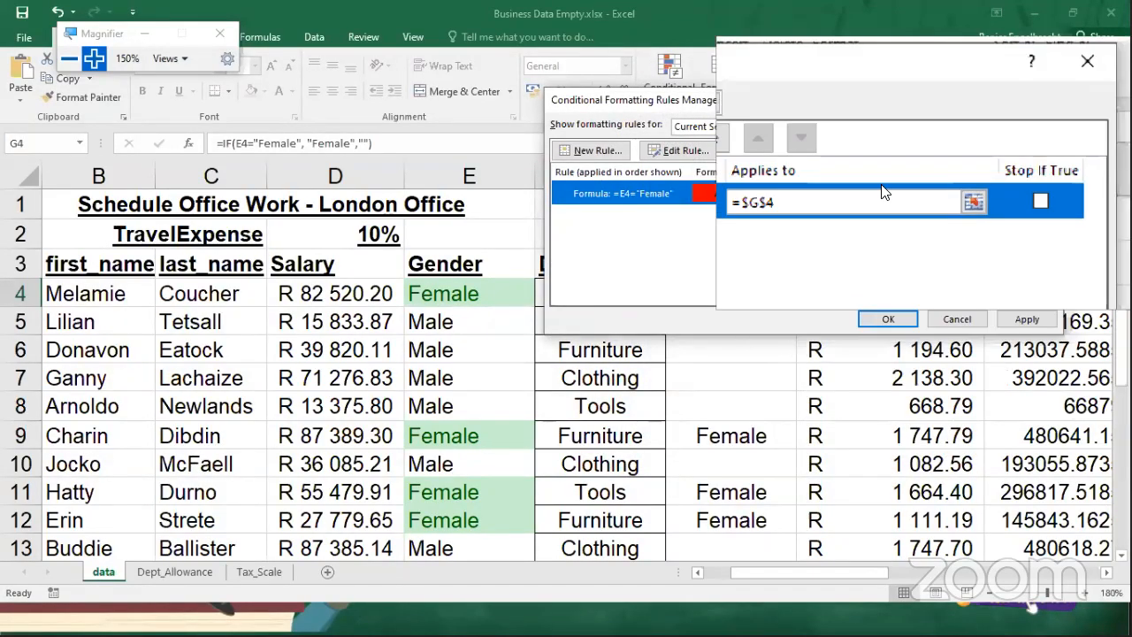
Set the formula rule's Applies to range to =$E$4:$E$23 and apply it
{"action": "left_click", "coordinate": [868, 194]}
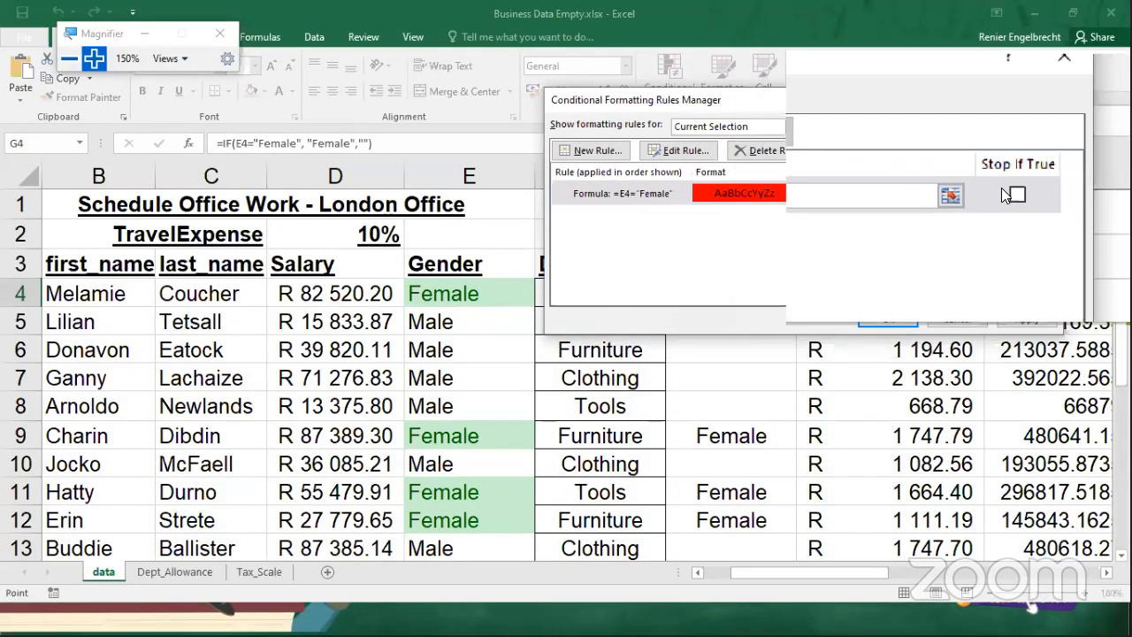
{"action": "left_click", "coordinate": [964, 192]}
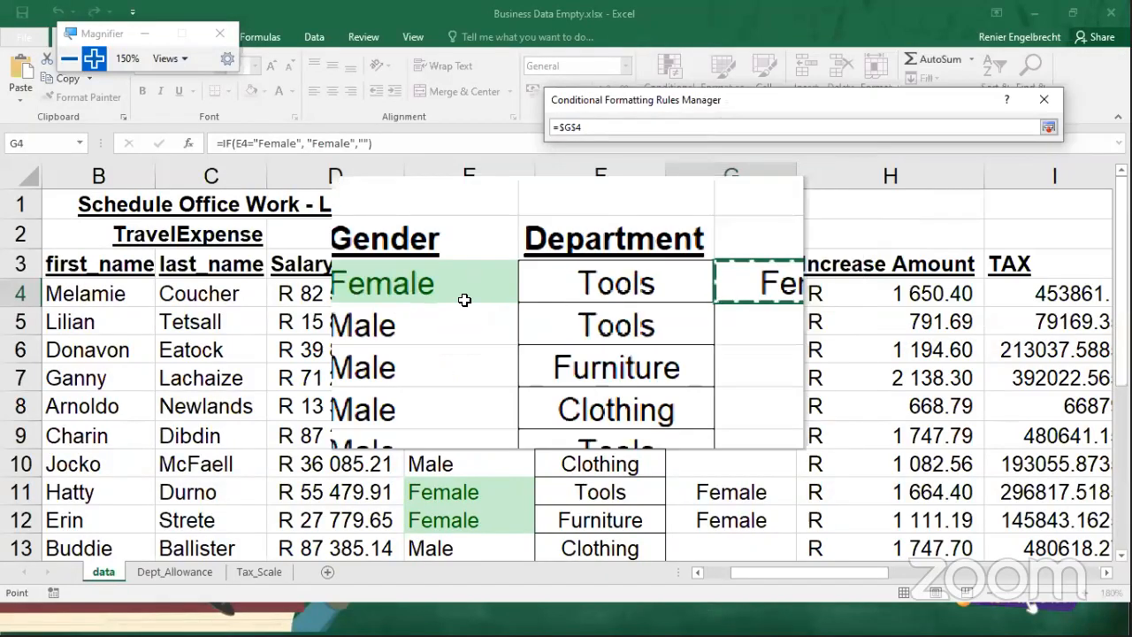
{"action": "left_click_drag", "start_coordinate": [465, 299], "coordinate": [436, 474]}
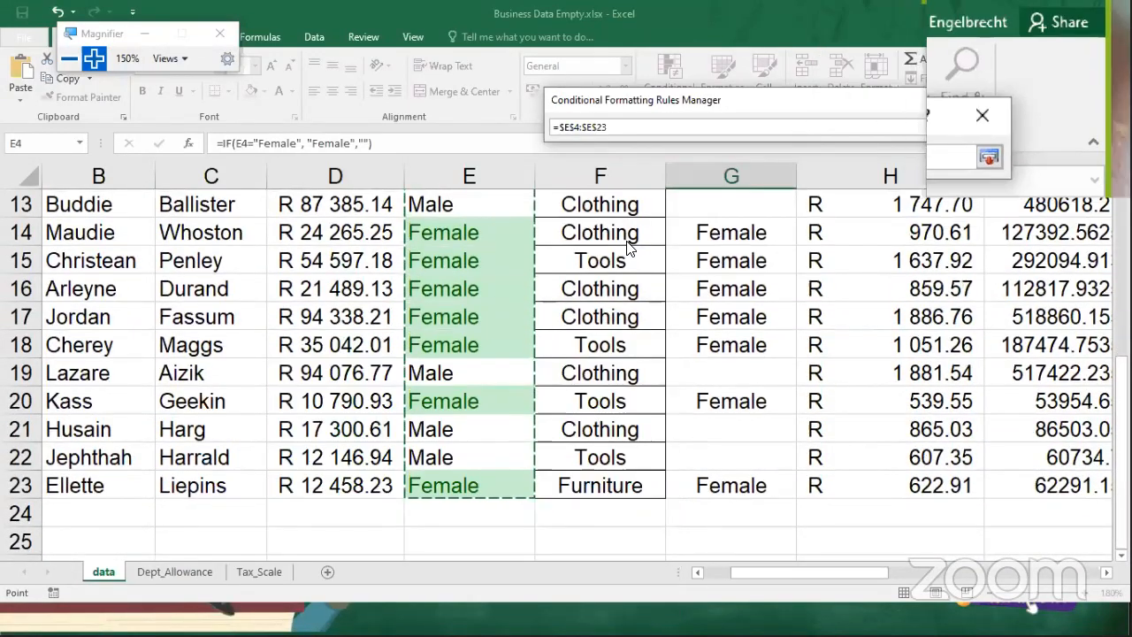
{"action": "left_click", "coordinate": [1043, 127]}
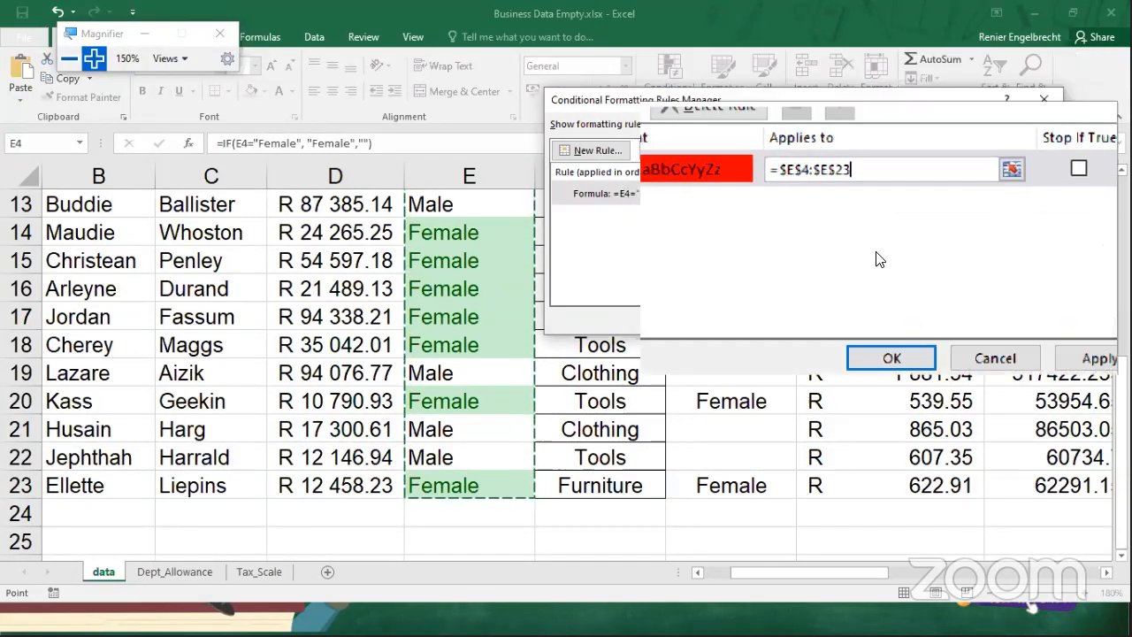
{"action": "left_click", "coordinate": [1005, 322]}
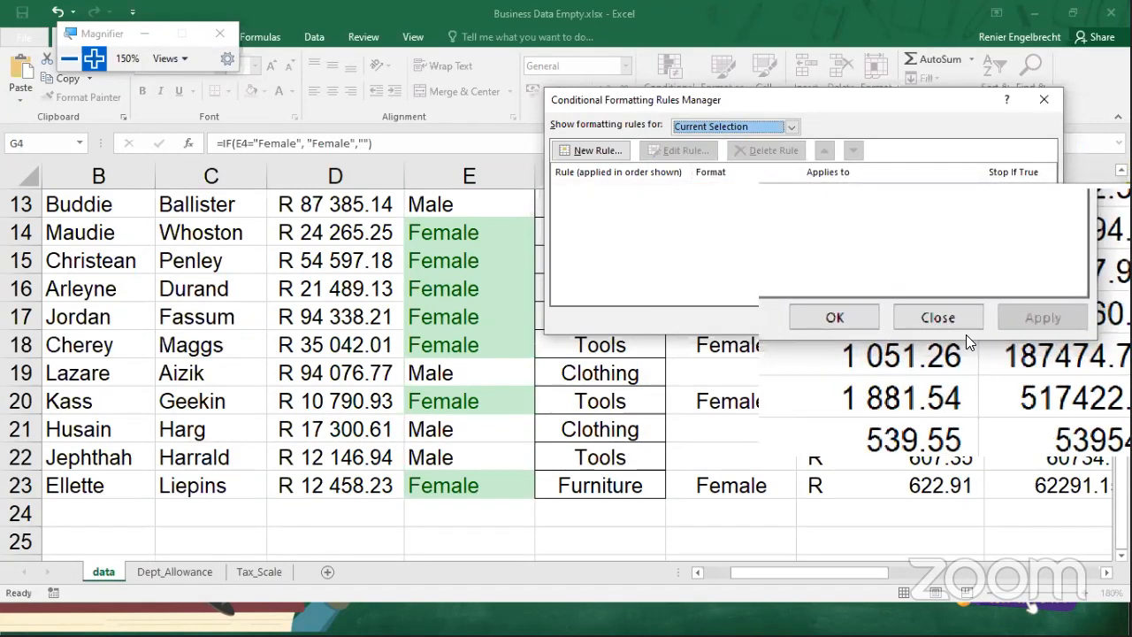
List the conditional formatting rules for this worksheet, delete the green Cell Value = "Female" rule and apply the change
{"action": "left_click", "coordinate": [877, 319]}
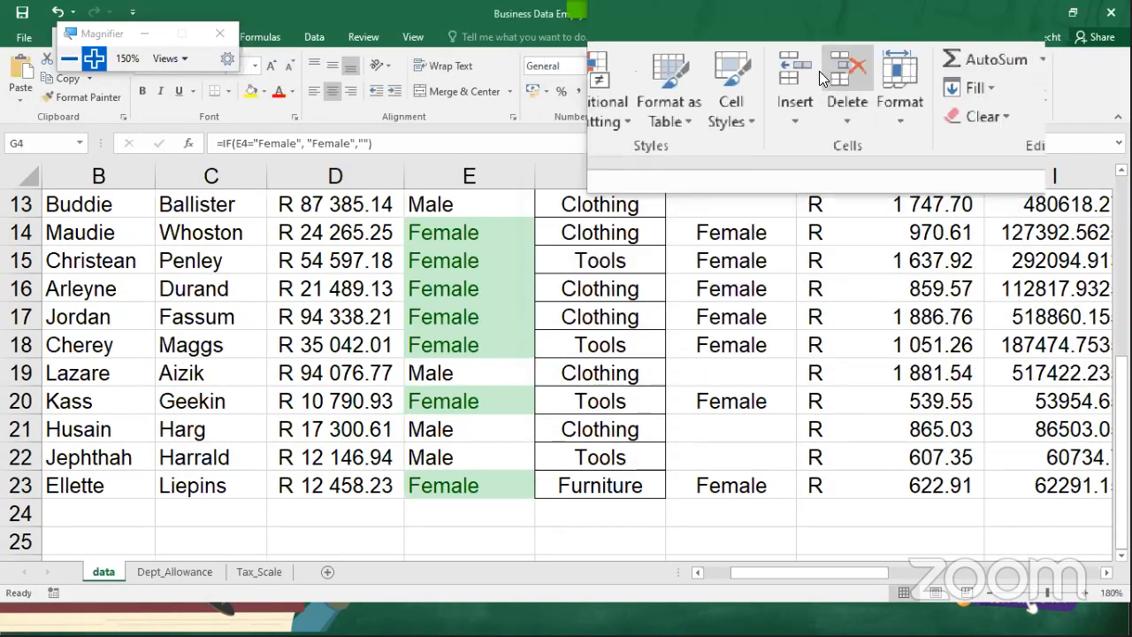
{"action": "left_click", "coordinate": [663, 89]}
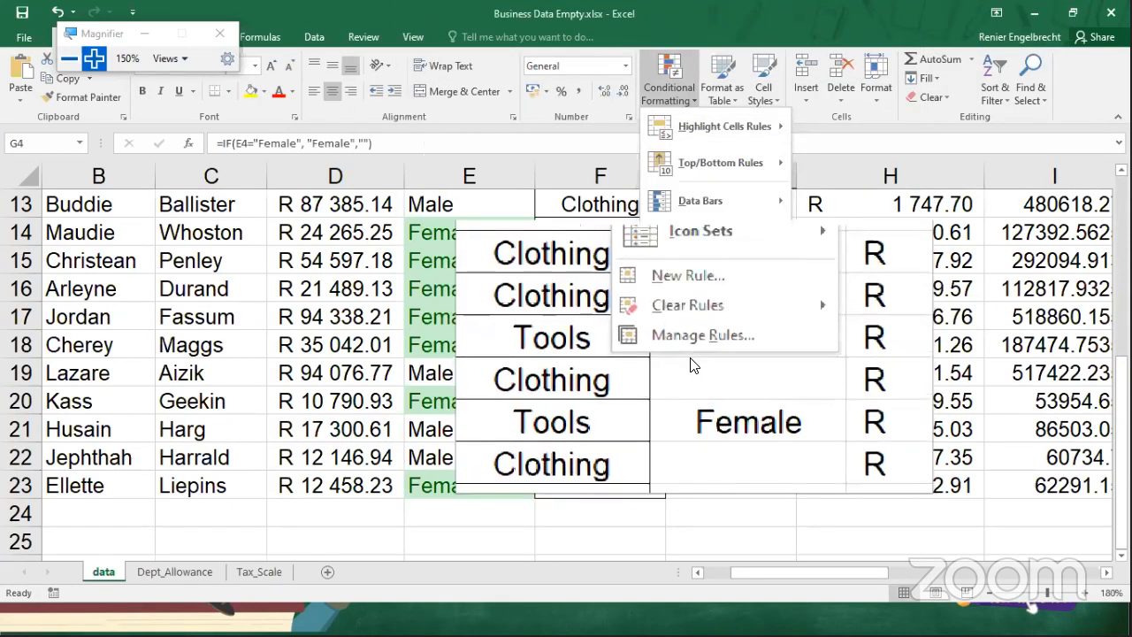
{"action": "left_click", "coordinate": [688, 341]}
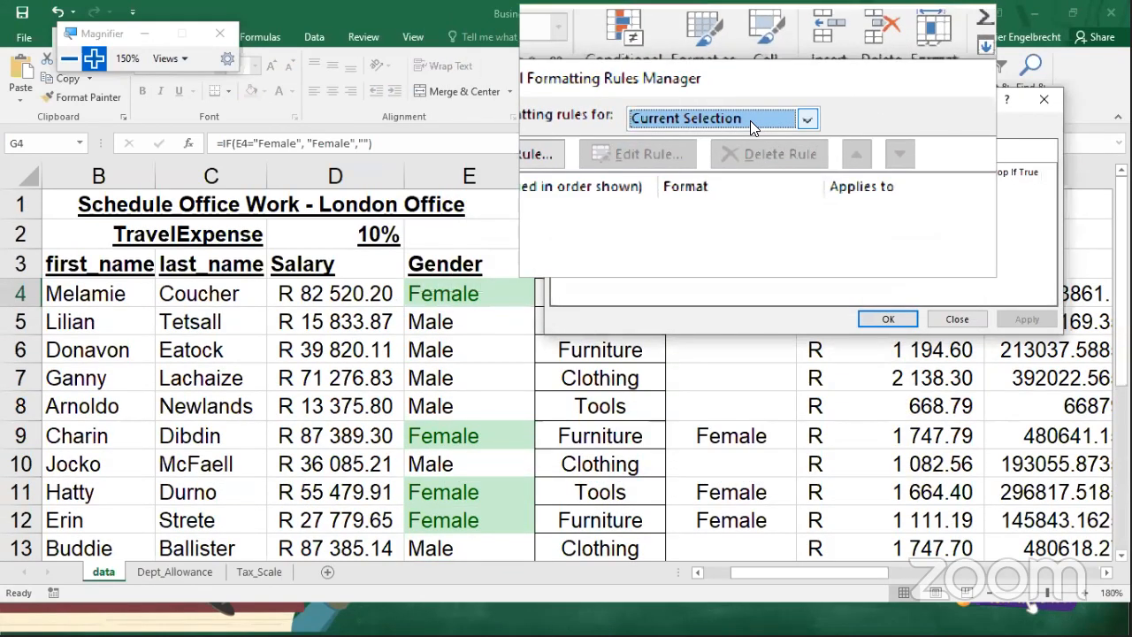
{"action": "left_click", "coordinate": [749, 121]}
{"action": "left_click", "coordinate": [705, 150]}
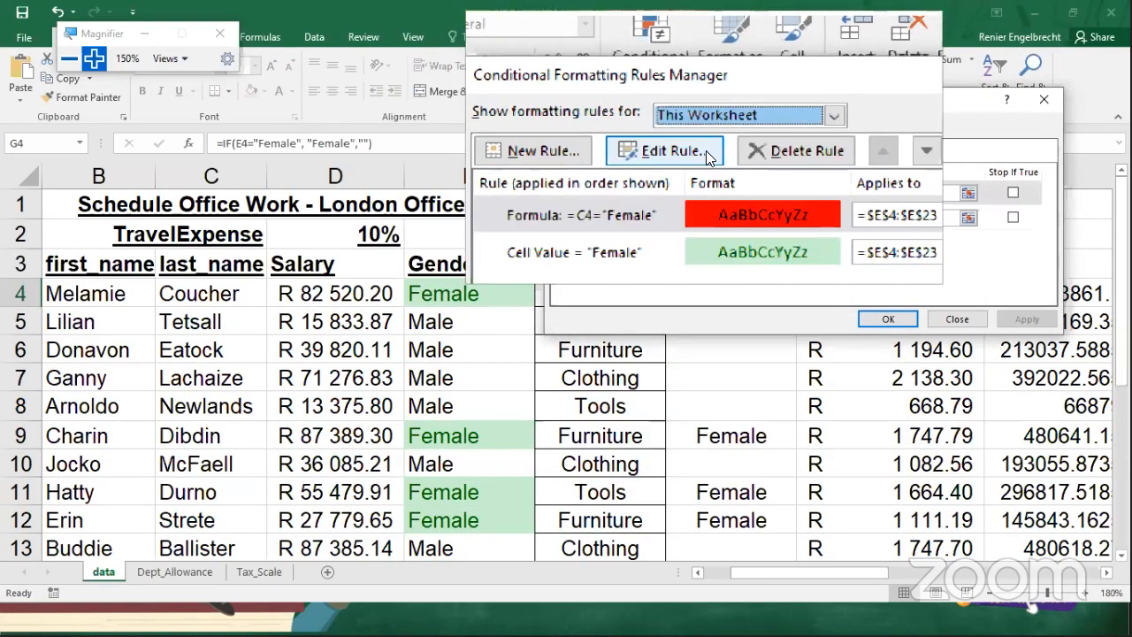
{"action": "left_click", "coordinate": [662, 225]}
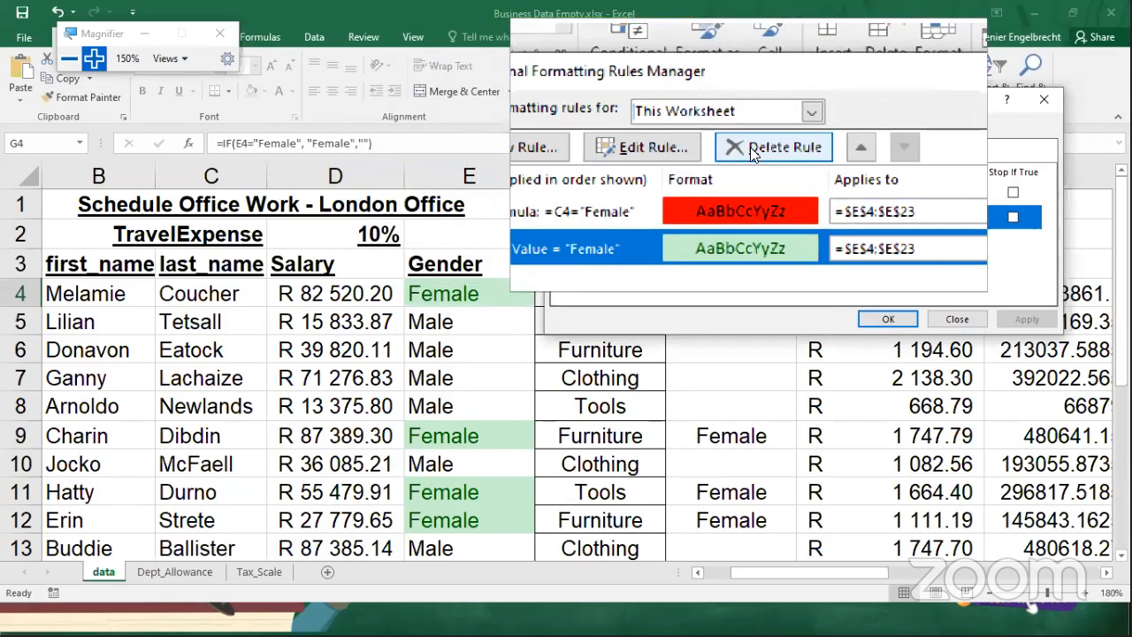
{"action": "left_click", "coordinate": [752, 153]}
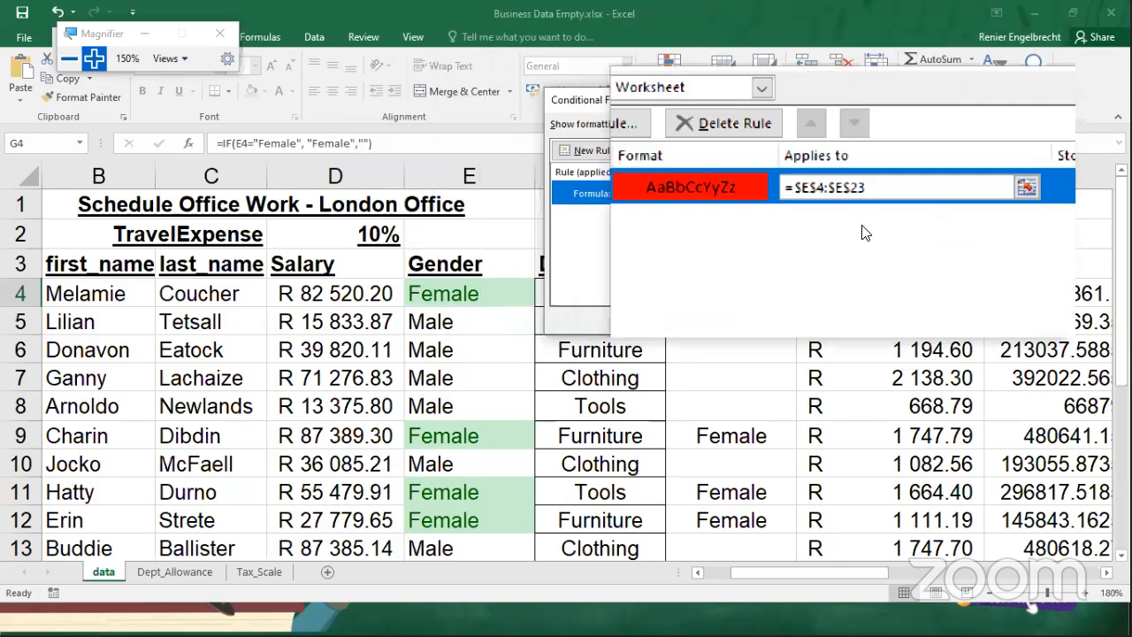
{"action": "left_click", "coordinate": [1018, 318]}
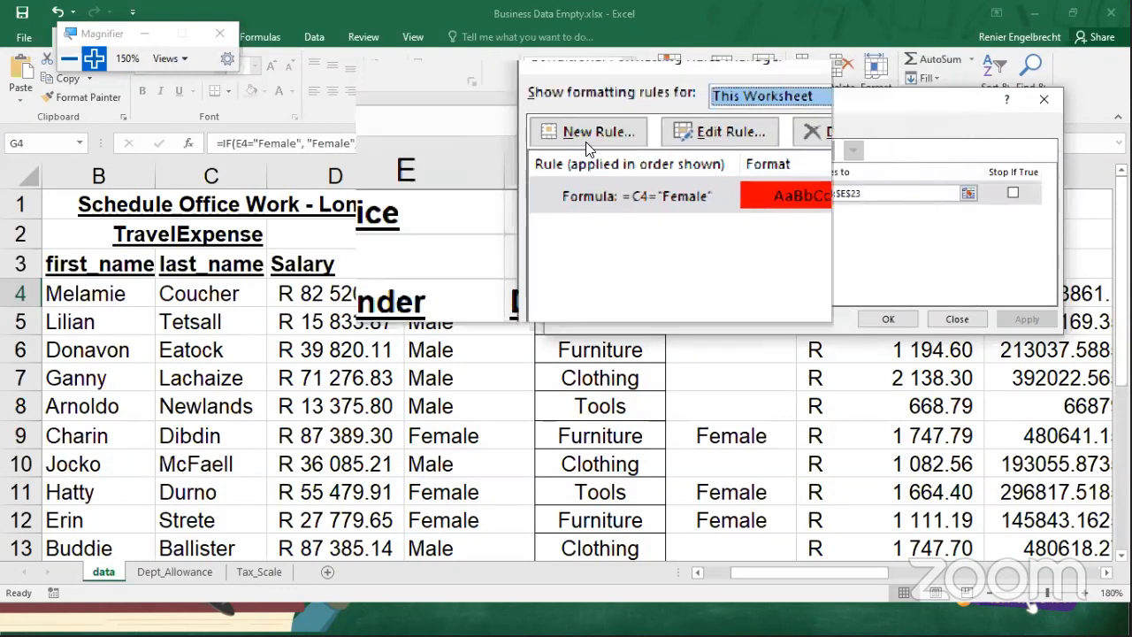
Edit the red formula rule so its formula reads =e4="Female", then apply it and close the rules manager
{"action": "left_click", "coordinate": [650, 154]}
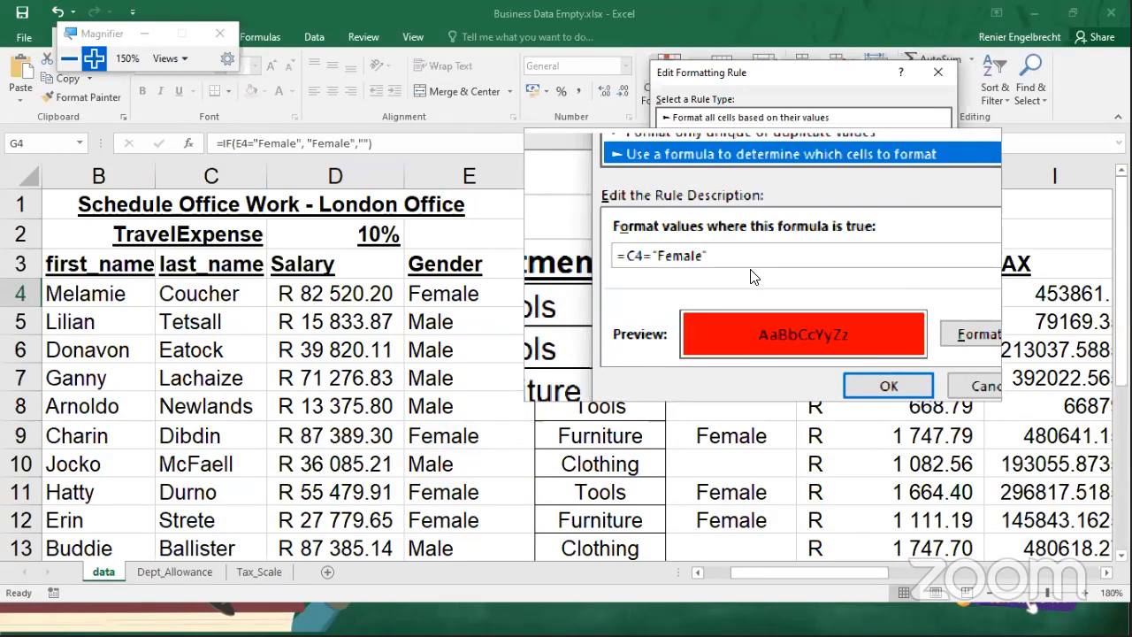
{"action": "left_click", "coordinate": [688, 259]}
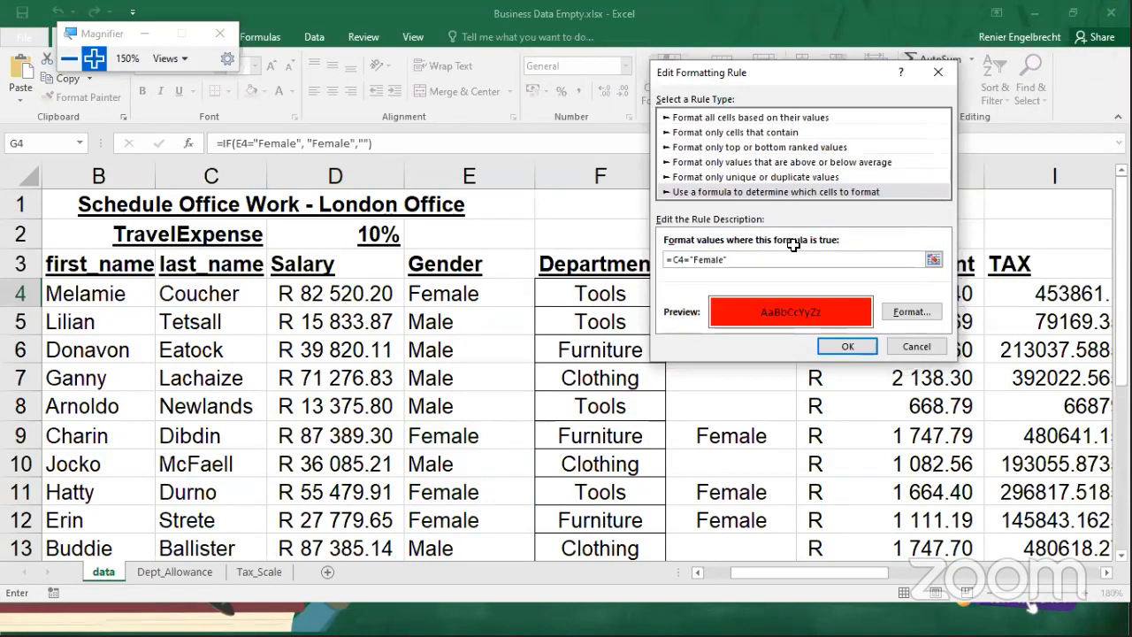
{"action": "key", "text": "Return"}
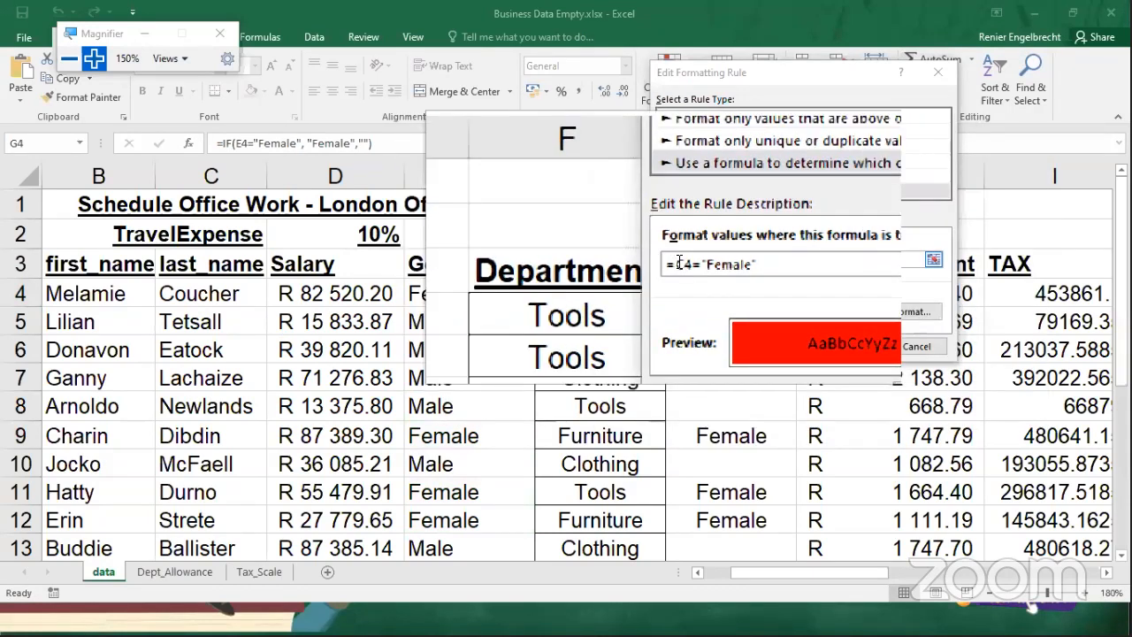
{"action": "left_click", "coordinate": [680, 264]}
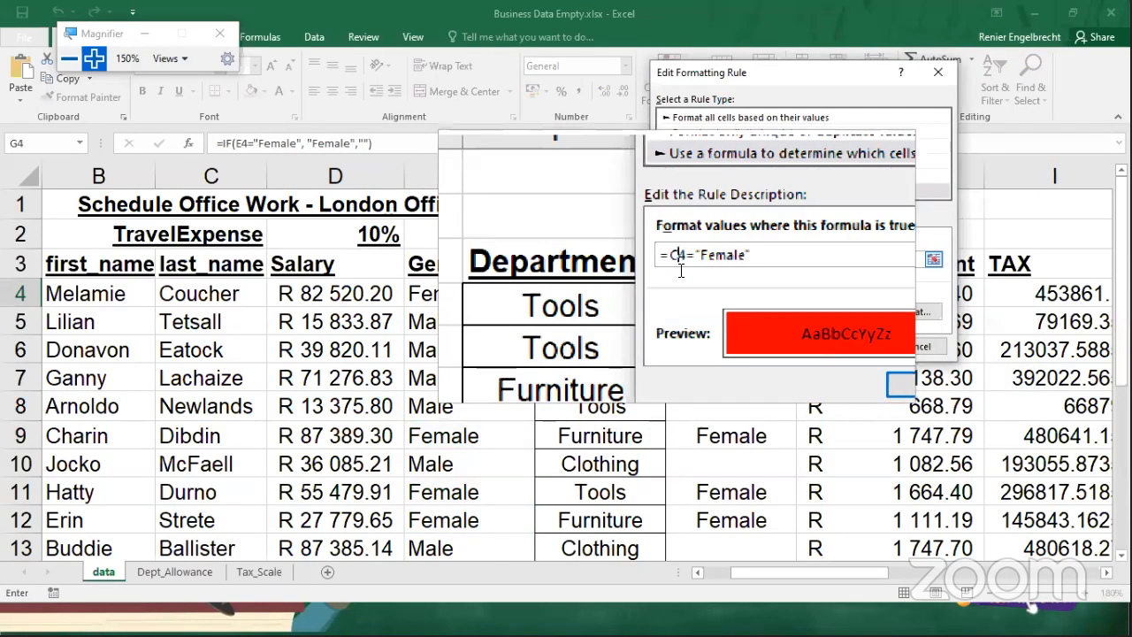
{"action": "key", "text": "BackSpace"}
{"action": "type", "text": "E"}
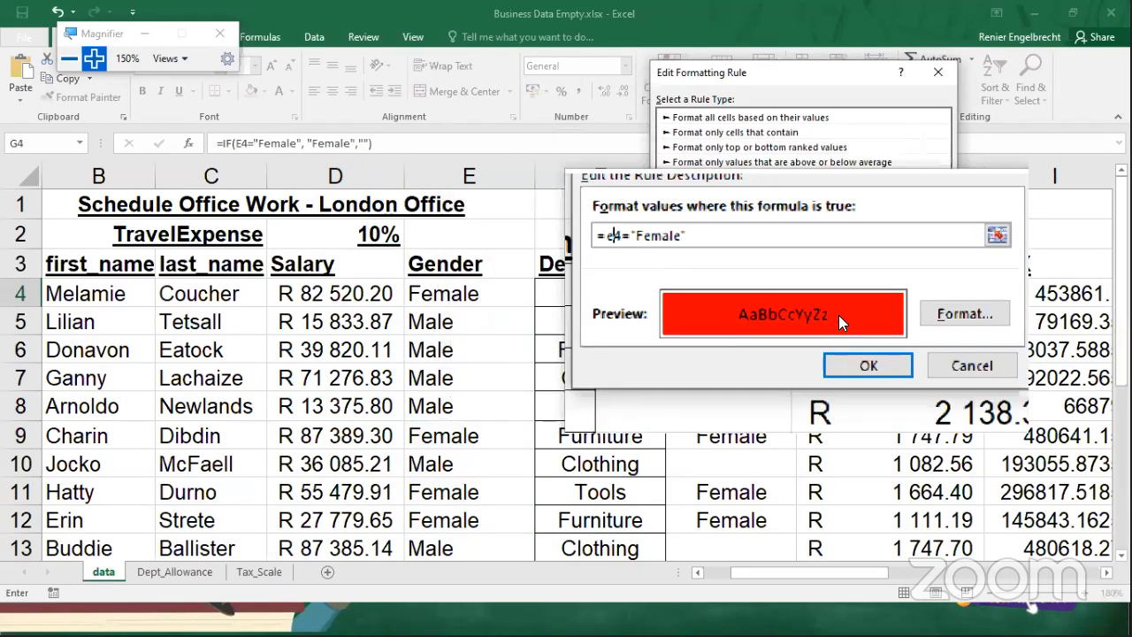
{"action": "left_click", "coordinate": [856, 346]}
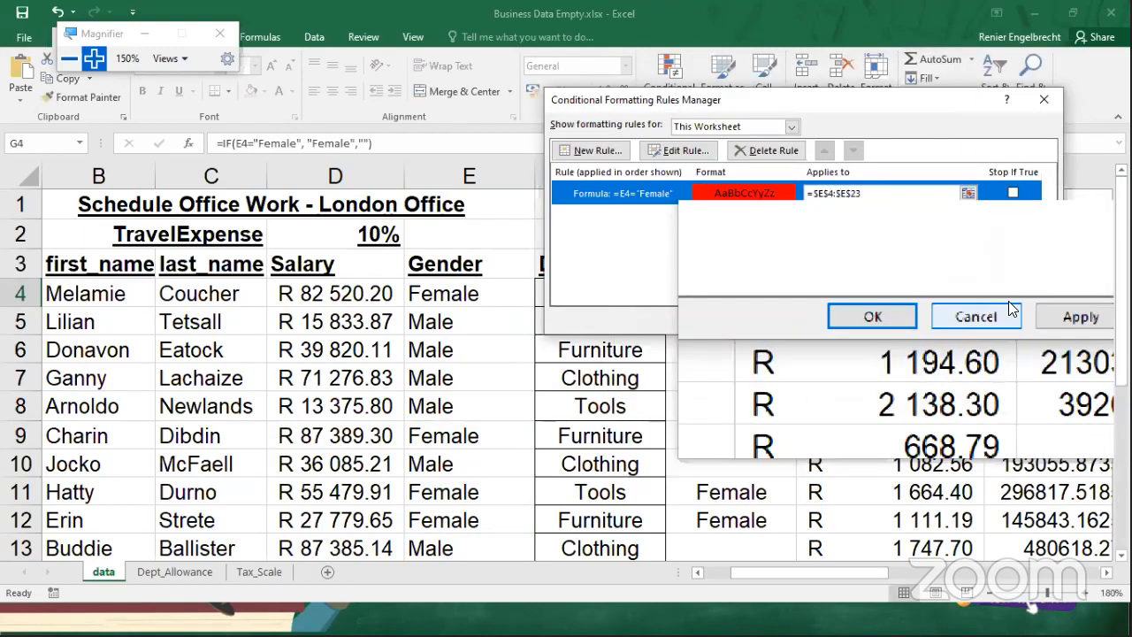
{"action": "left_click", "coordinate": [1024, 320]}
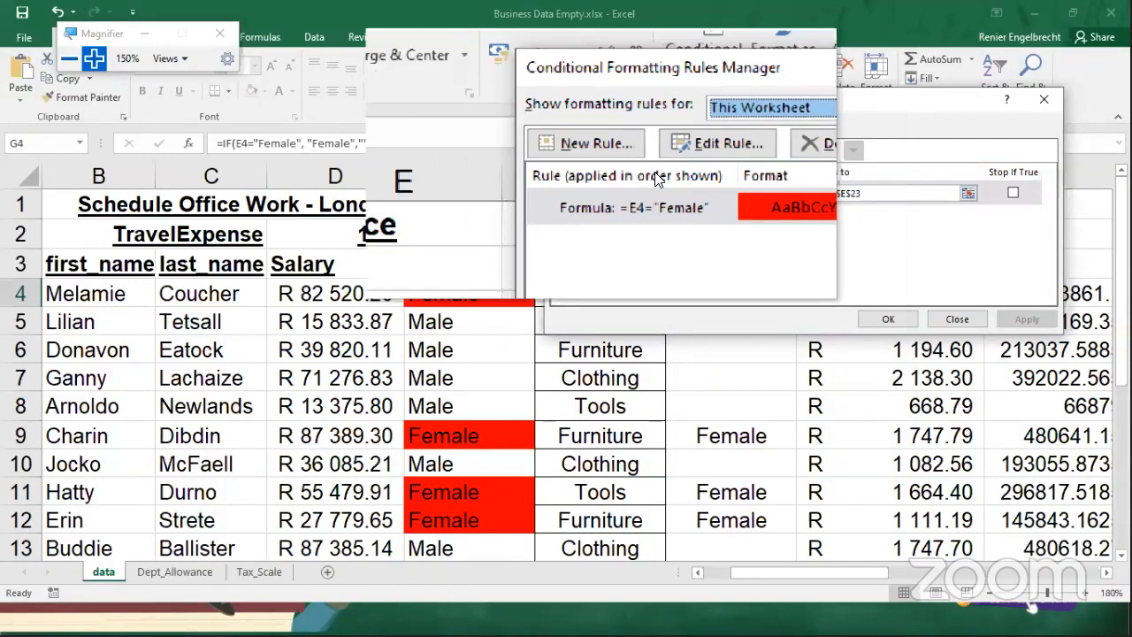
{"action": "left_click", "coordinate": [889, 320]}
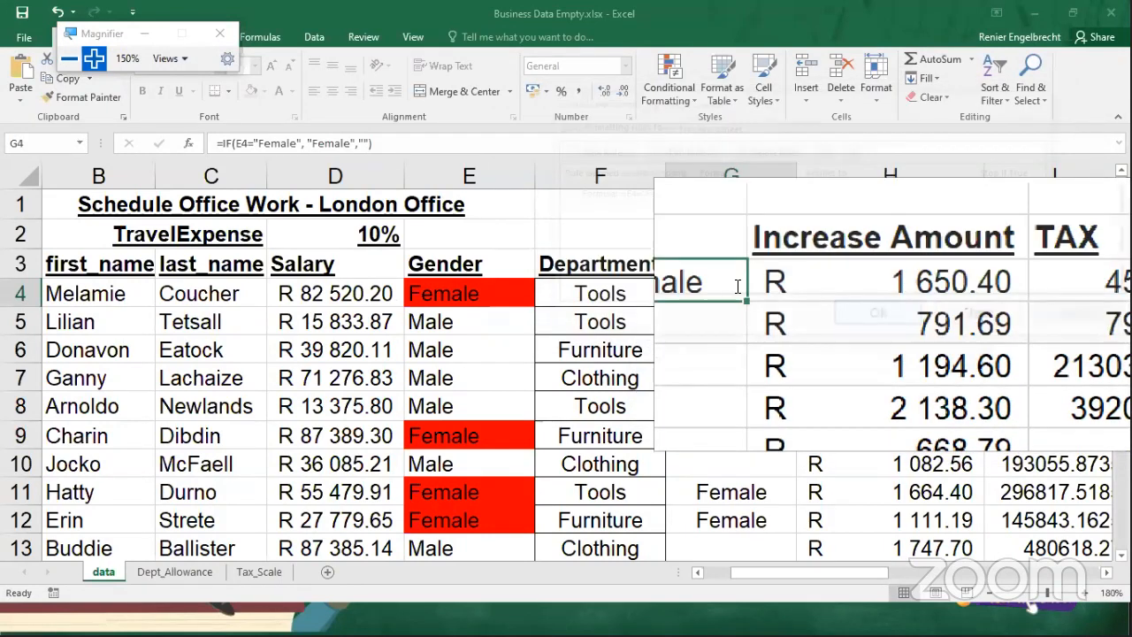
Reduce Magnifier to 100% and switch it from Lens to Full screen view
{"action": "left_click", "coordinate": [76, 62]}
{"action": "left_click", "coordinate": [76, 62]}
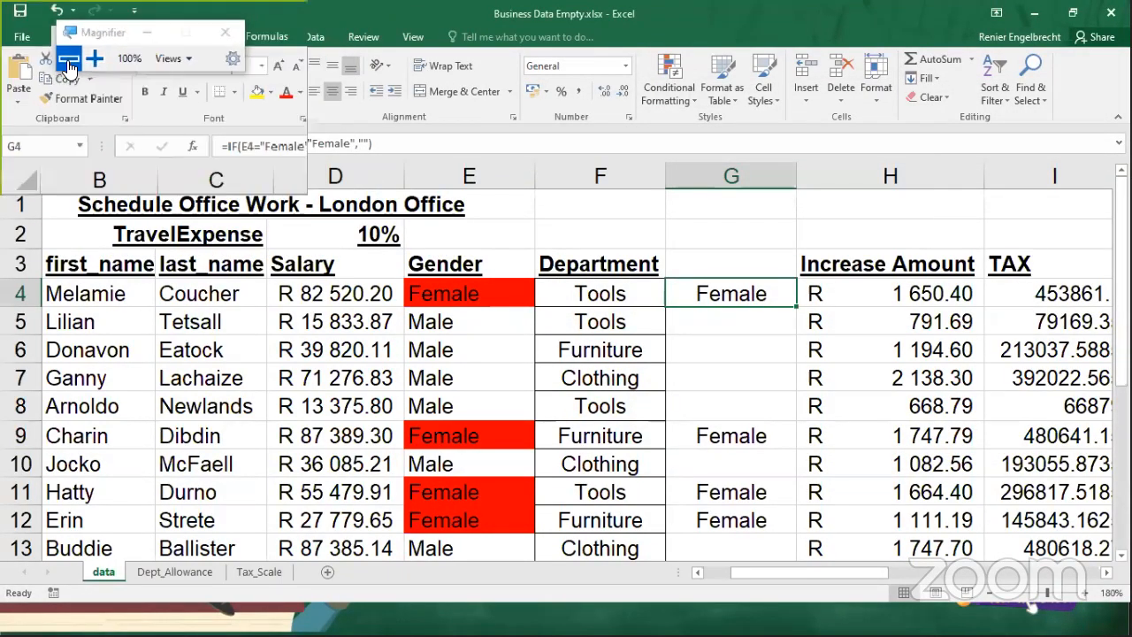
{"action": "left_click", "coordinate": [166, 58]}
{"action": "left_click", "coordinate": [189, 99]}
{"action": "left_click", "coordinate": [166, 59]}
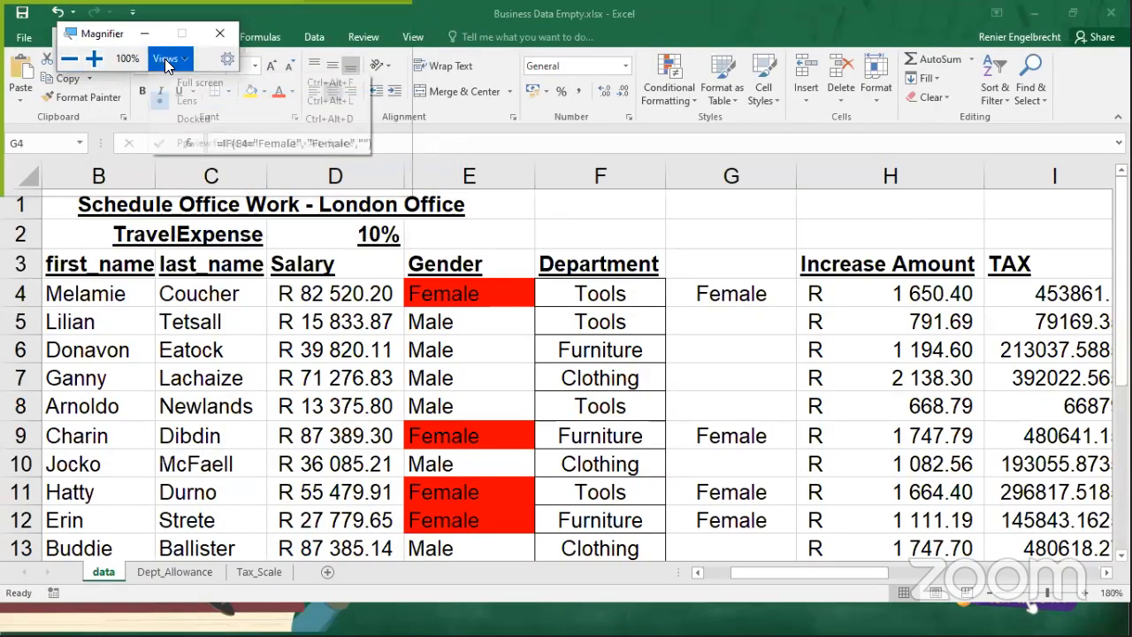
{"action": "left_click", "coordinate": [179, 87]}
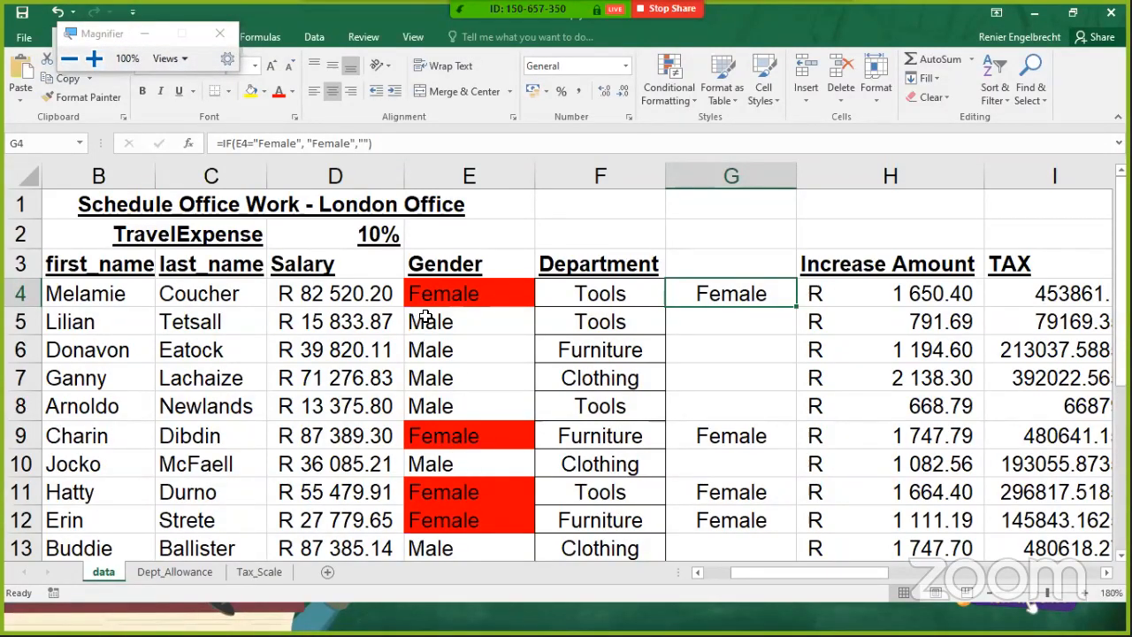
Extend the red formula rule's Applies to range to =$A$4:$E$23, apply it and close the rules manager
{"action": "left_click", "coordinate": [445, 294]}
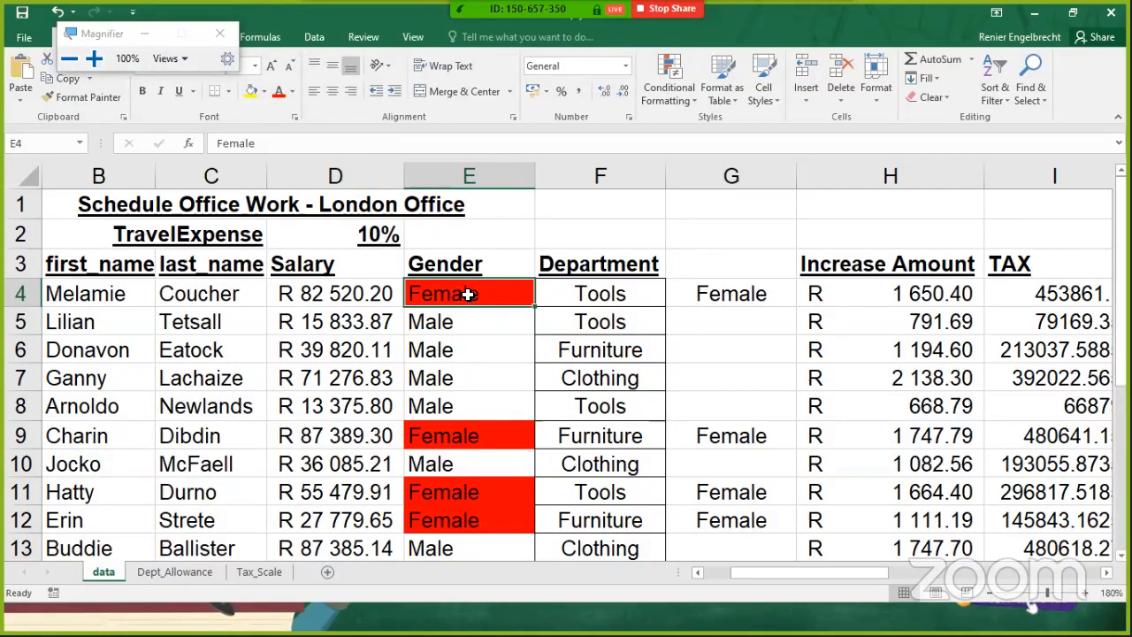
{"action": "left_click_drag", "start_coordinate": [468, 295], "coordinate": [469, 505]}
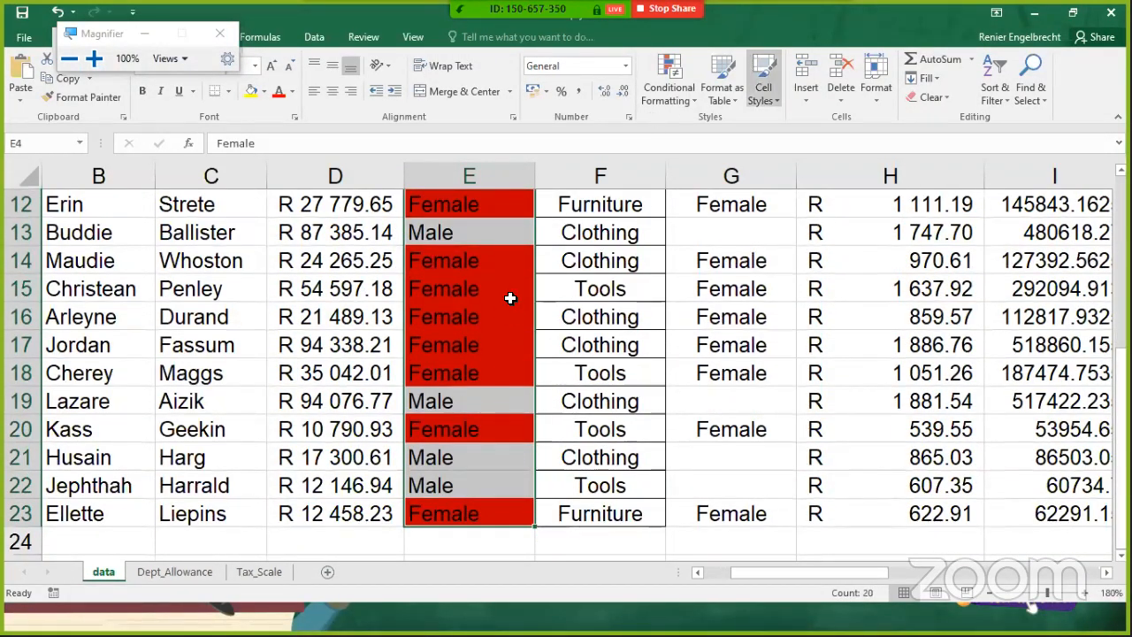
{"action": "left_click", "coordinate": [510, 298]}
{"action": "left_click", "coordinate": [670, 96]}
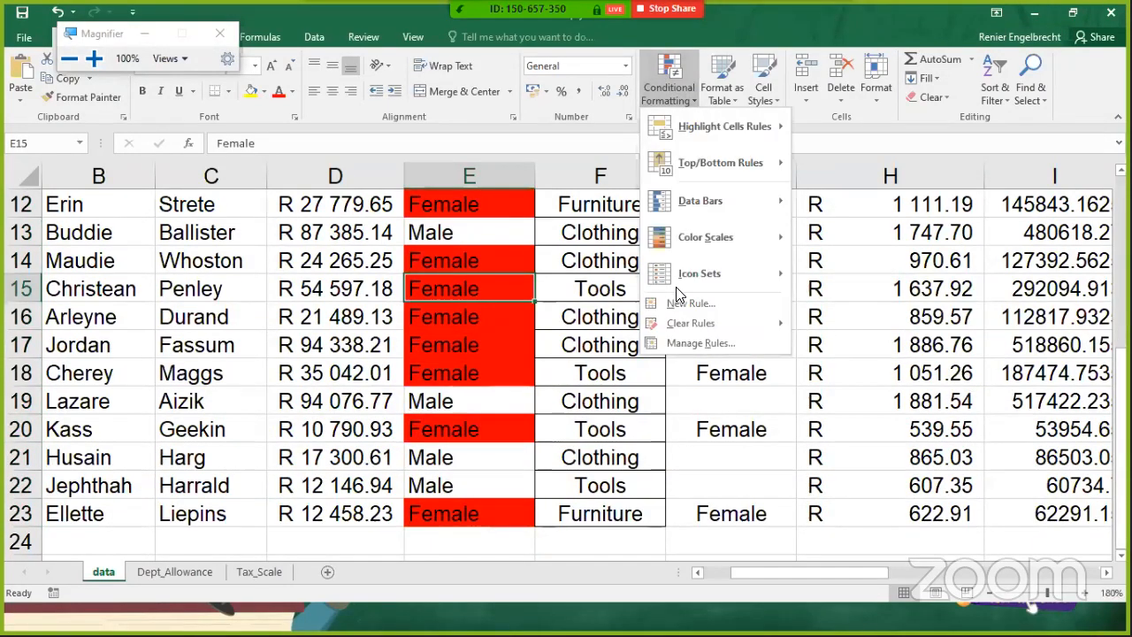
{"action": "left_click", "coordinate": [699, 343]}
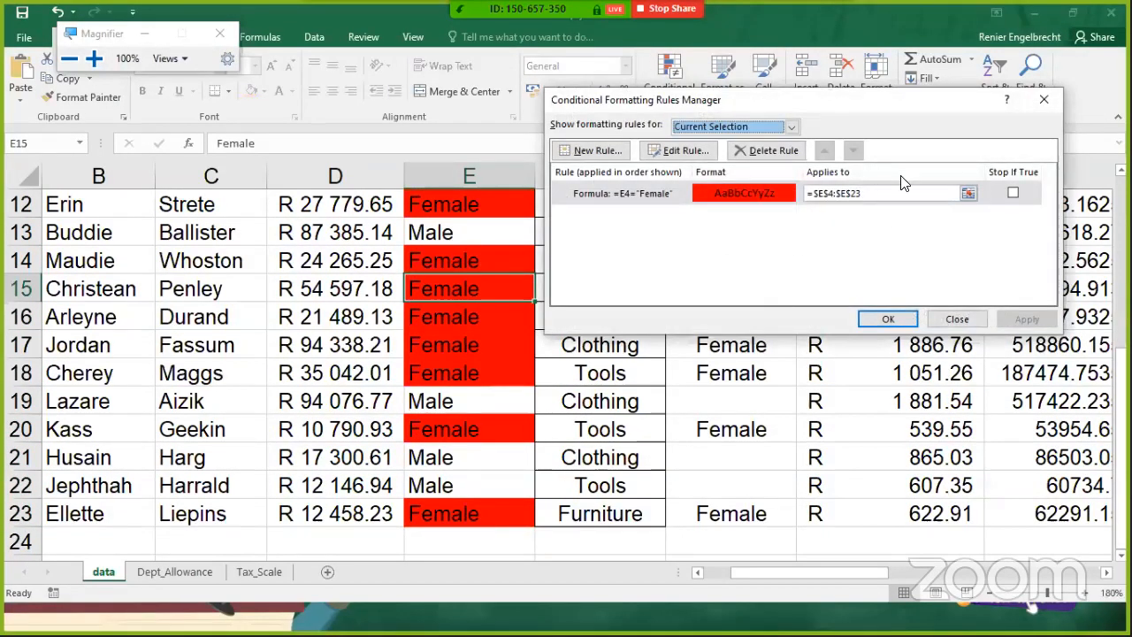
{"action": "left_click", "coordinate": [968, 193]}
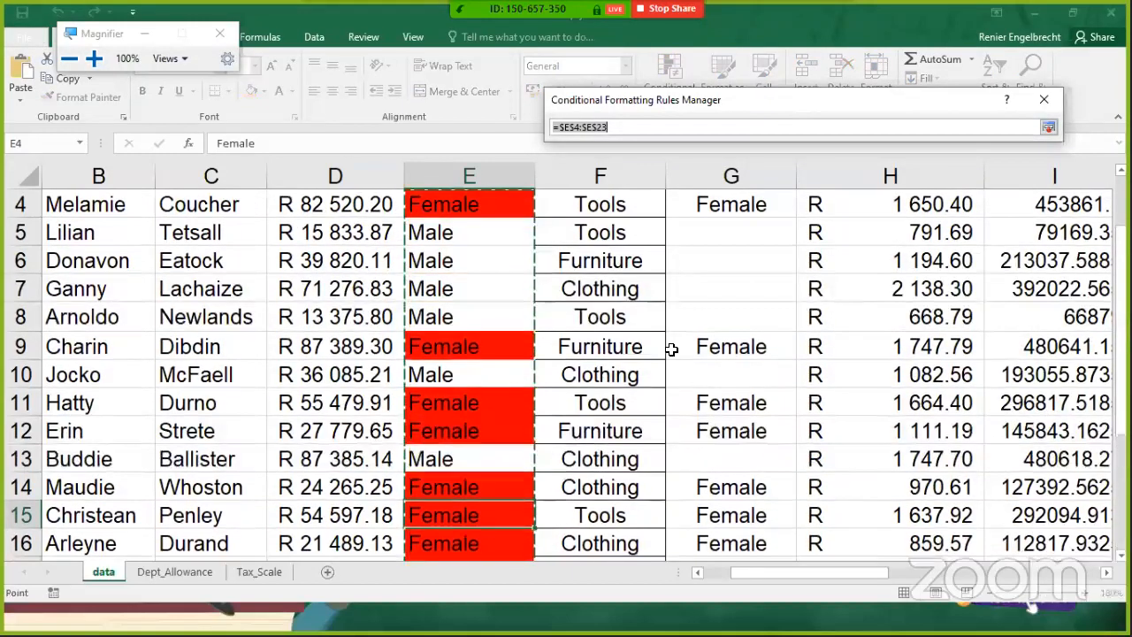
{"action": "scroll", "coordinate": [442, 257], "scroll_direction": "up", "scroll_amount": 1}
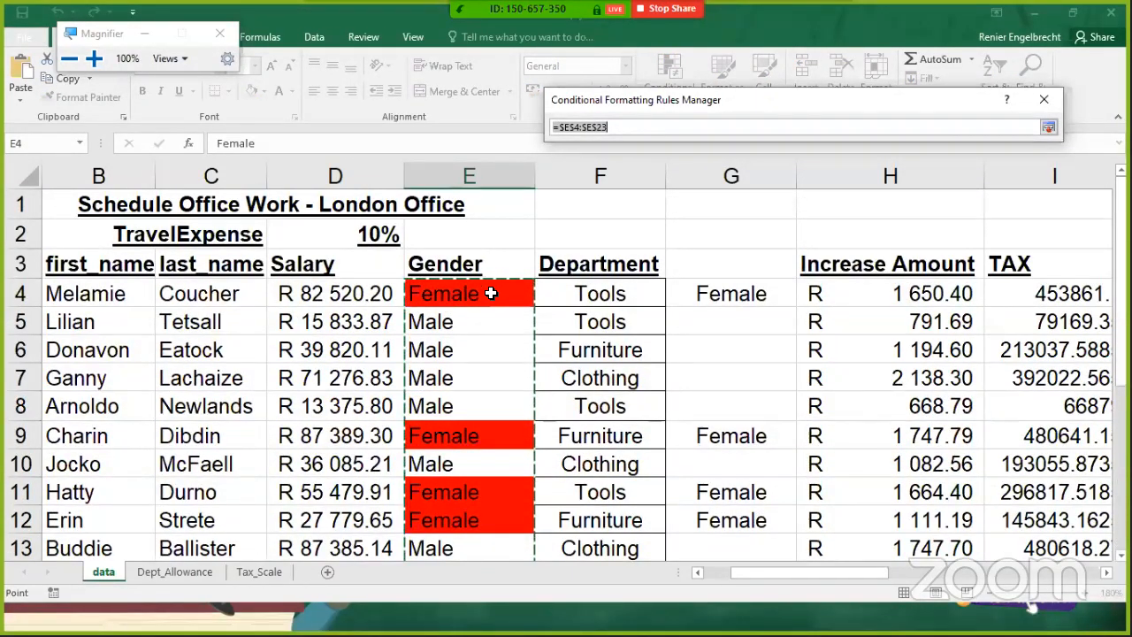
{"action": "left_click_drag", "start_coordinate": [491, 294], "coordinate": [183, 296]}
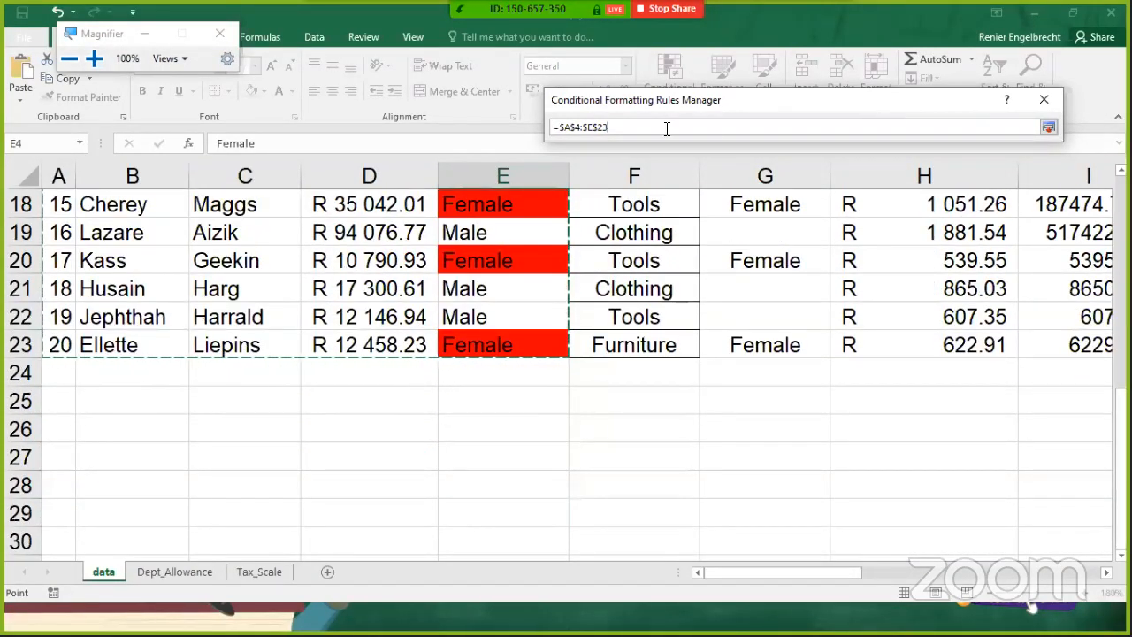
{"action": "left_click", "coordinate": [1048, 128]}
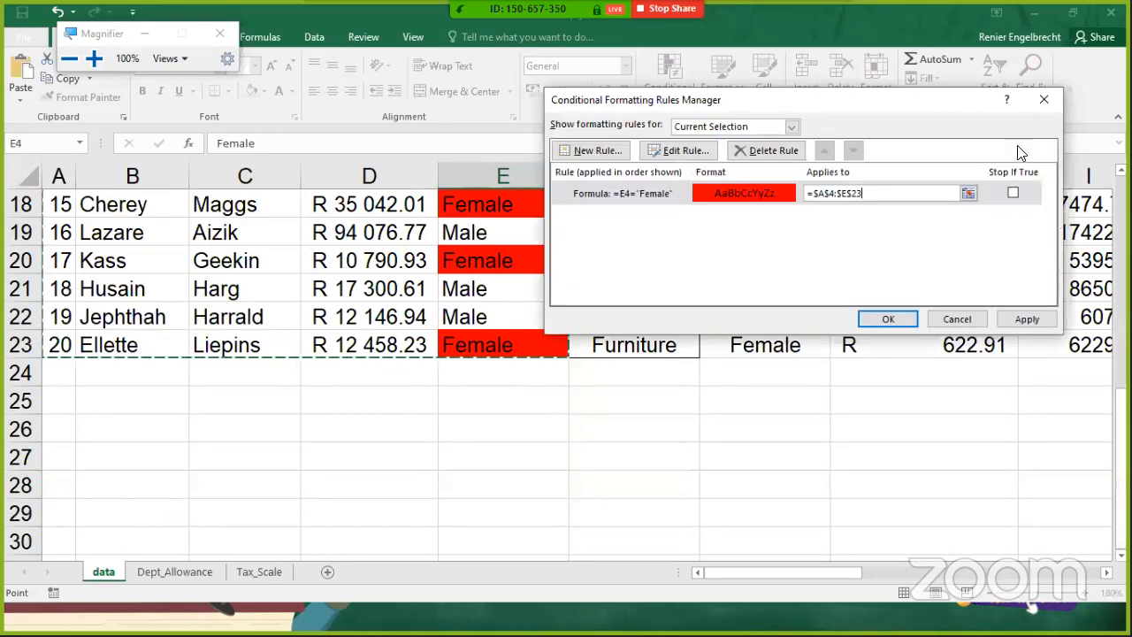
{"action": "left_click", "coordinate": [1026, 318]}
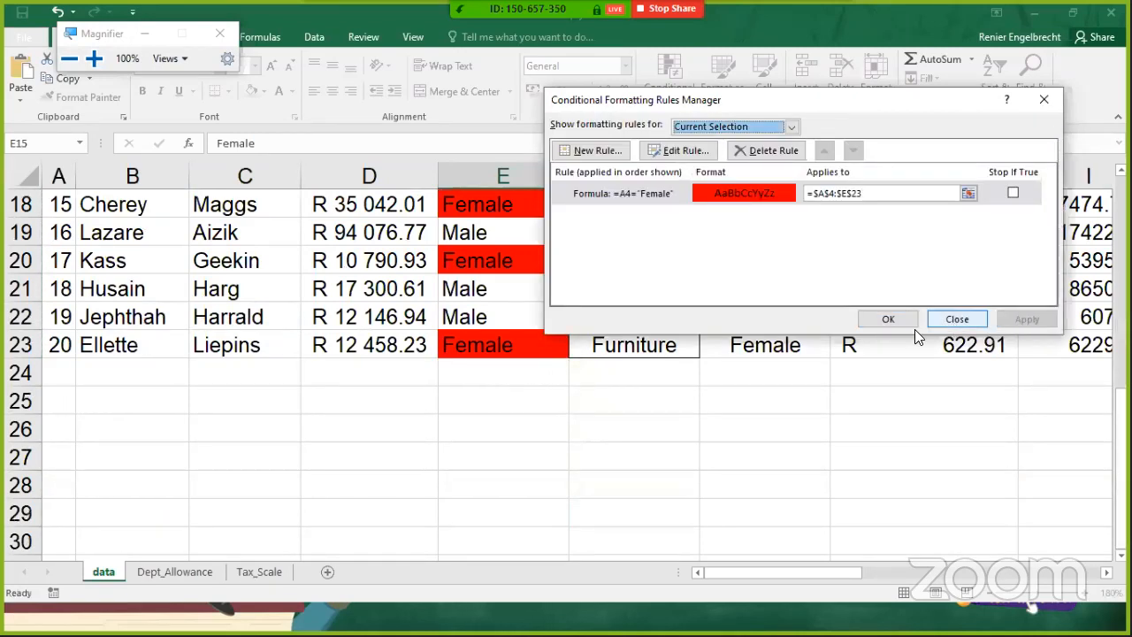
{"action": "left_click", "coordinate": [887, 319]}
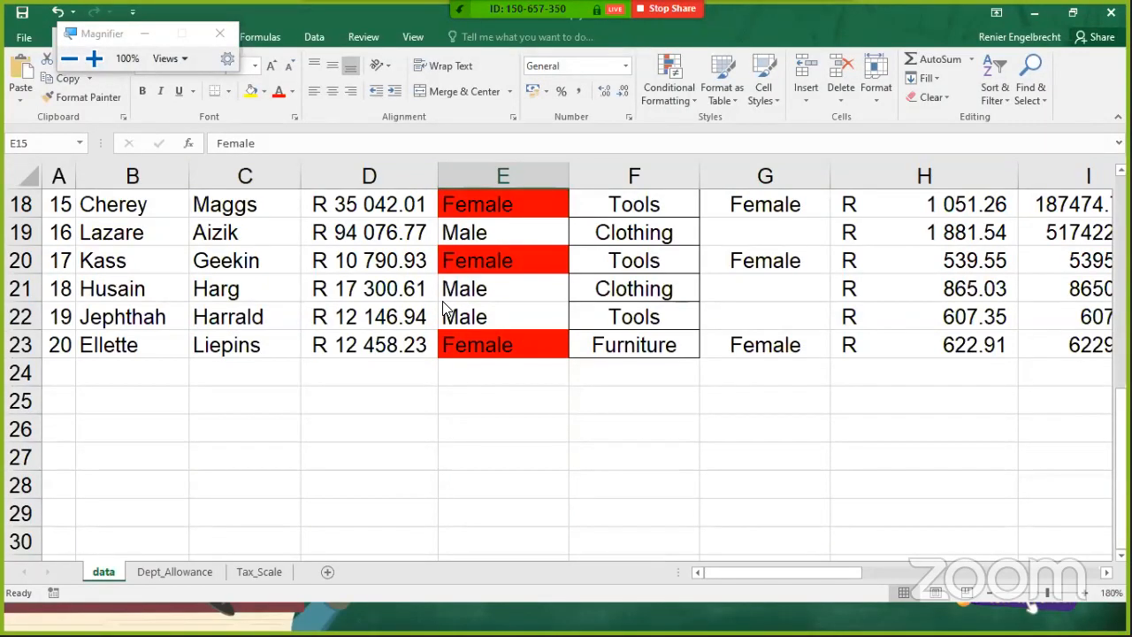
Edit the red rule's formula to =$E4="Female", locking column E, and apply it to the staff rows
{"action": "scroll", "coordinate": [531, 212], "scroll_direction": "up", "scroll_amount": 3}
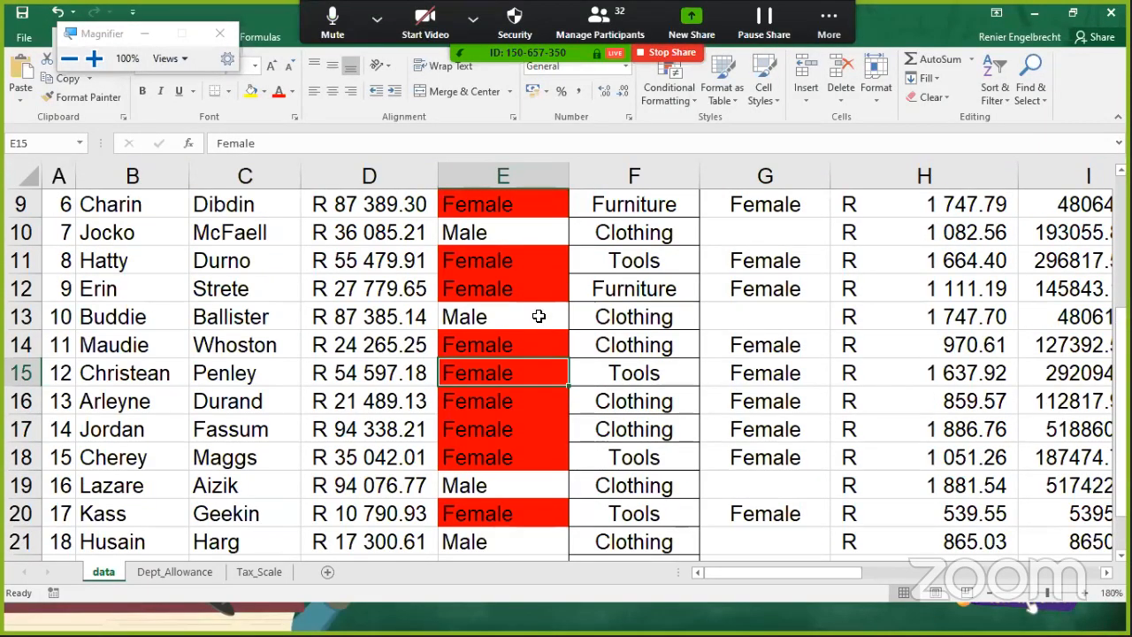
{"action": "left_click", "coordinate": [684, 100]}
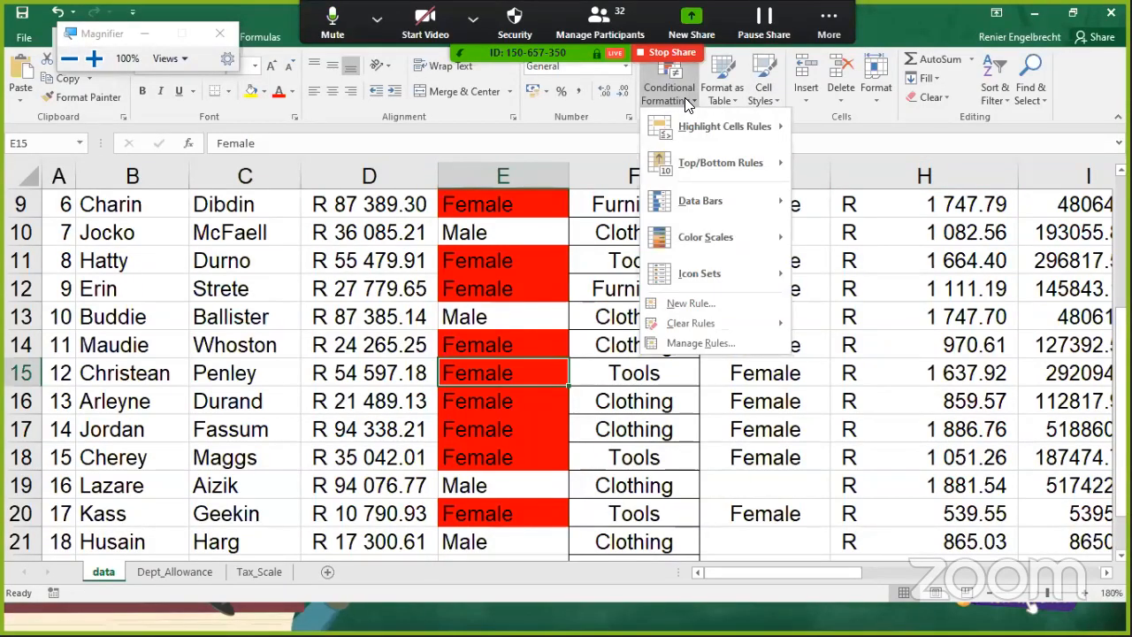
{"action": "left_click", "coordinate": [724, 347]}
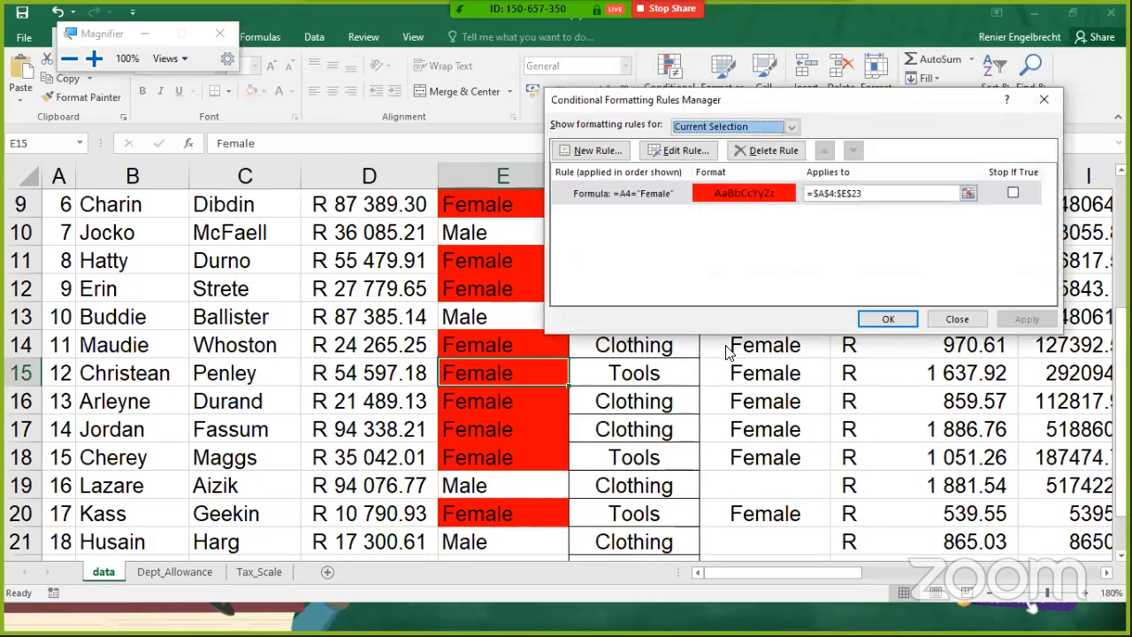
{"action": "left_click", "coordinate": [874, 196]}
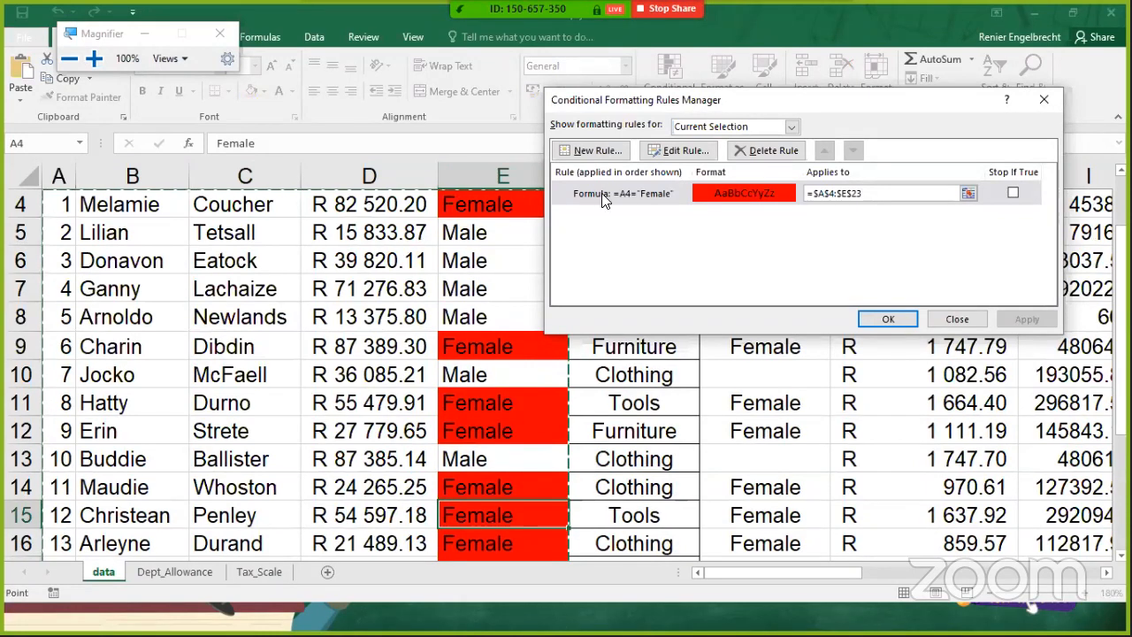
{"action": "left_click", "coordinate": [674, 152]}
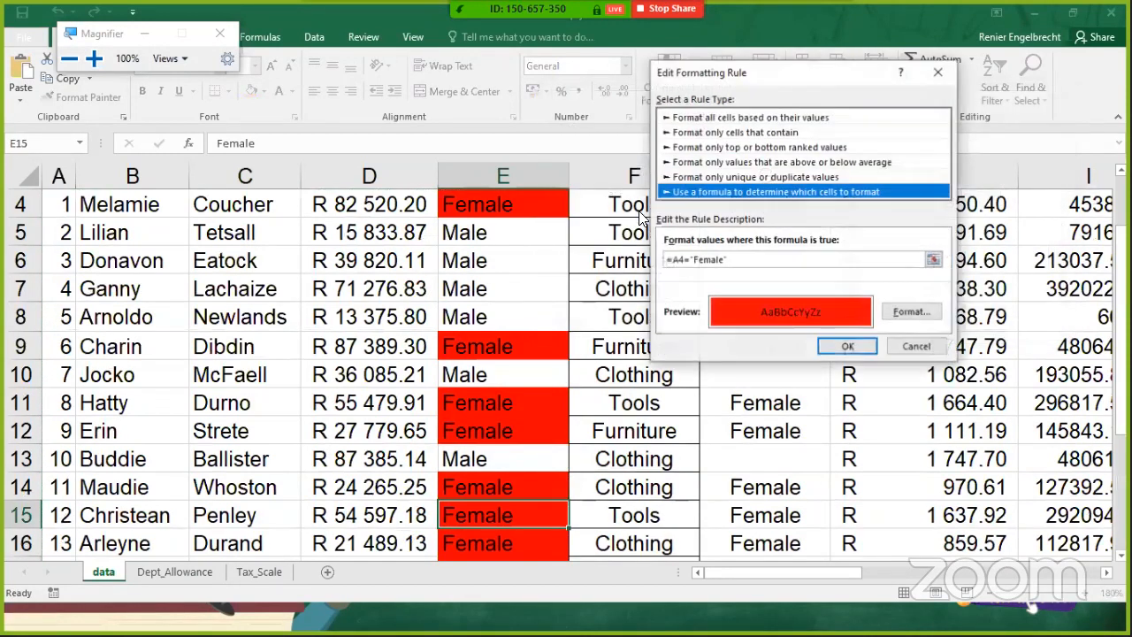
{"action": "left_click", "coordinate": [686, 257]}
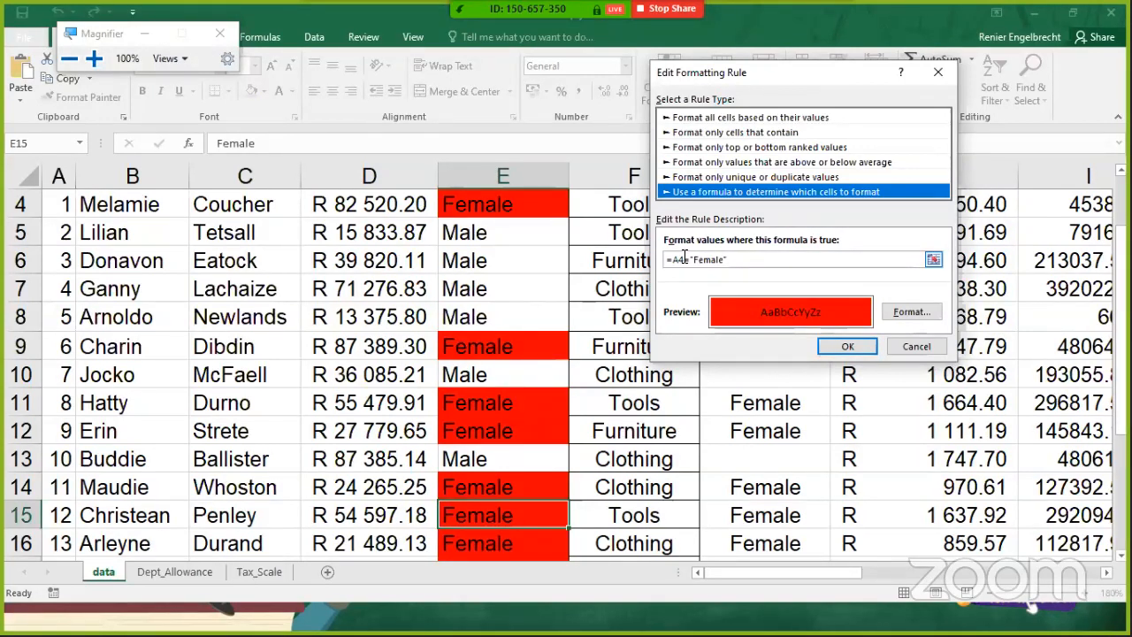
{"action": "left_click", "coordinate": [679, 259]}
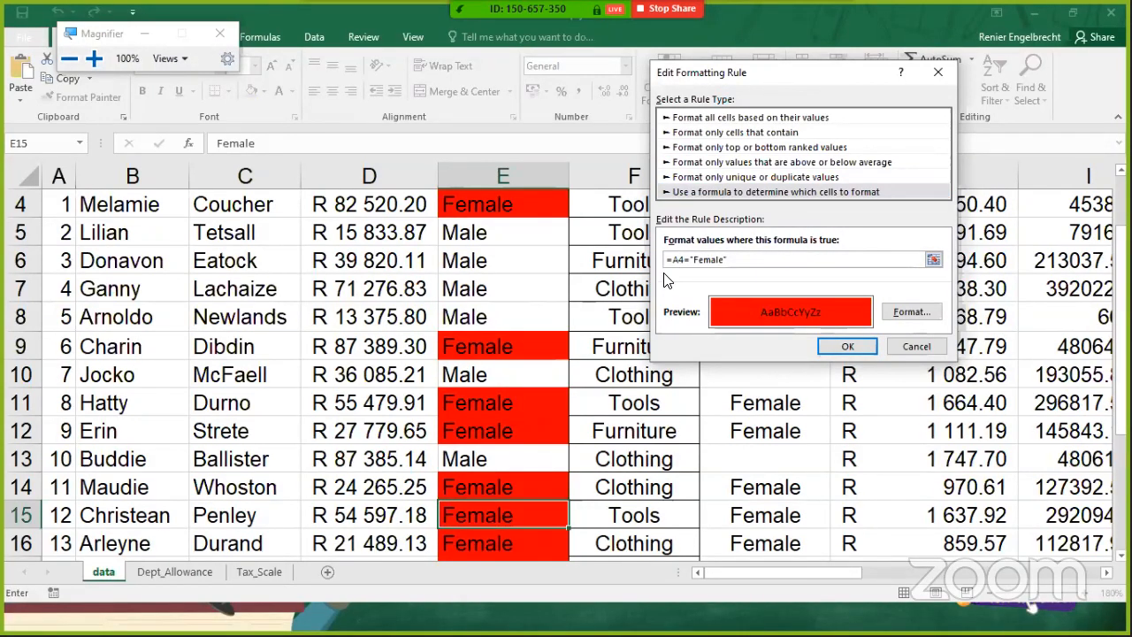
{"action": "key", "text": "BackSpace"}
{"action": "type", "text": "$E"}
{"action": "left_click", "coordinate": [845, 346]}
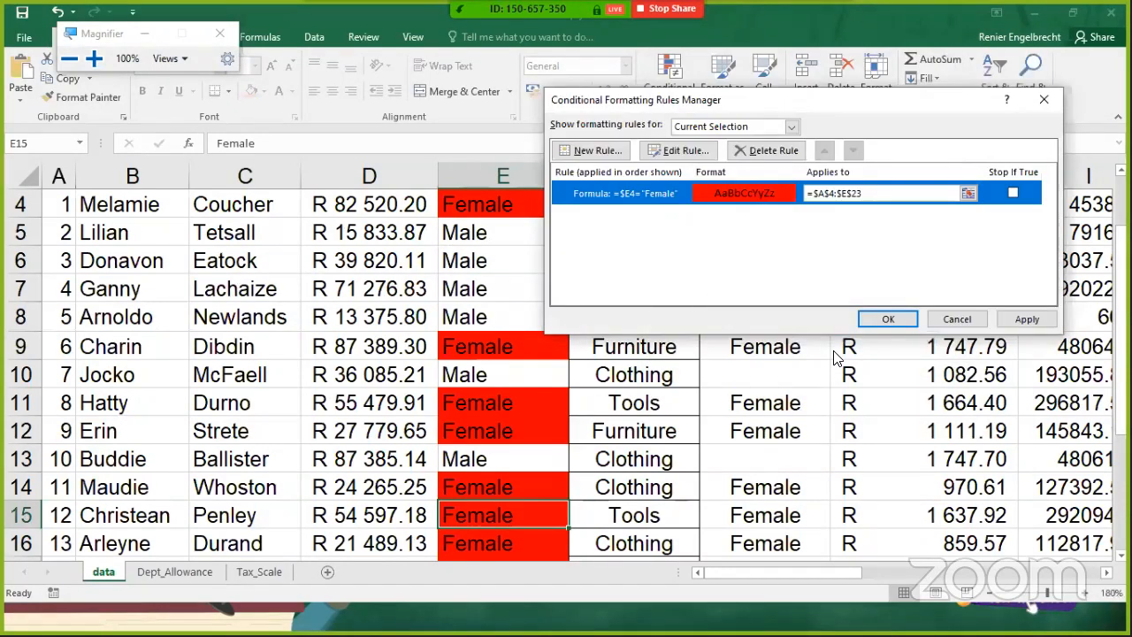
{"action": "left_click", "coordinate": [1031, 324]}
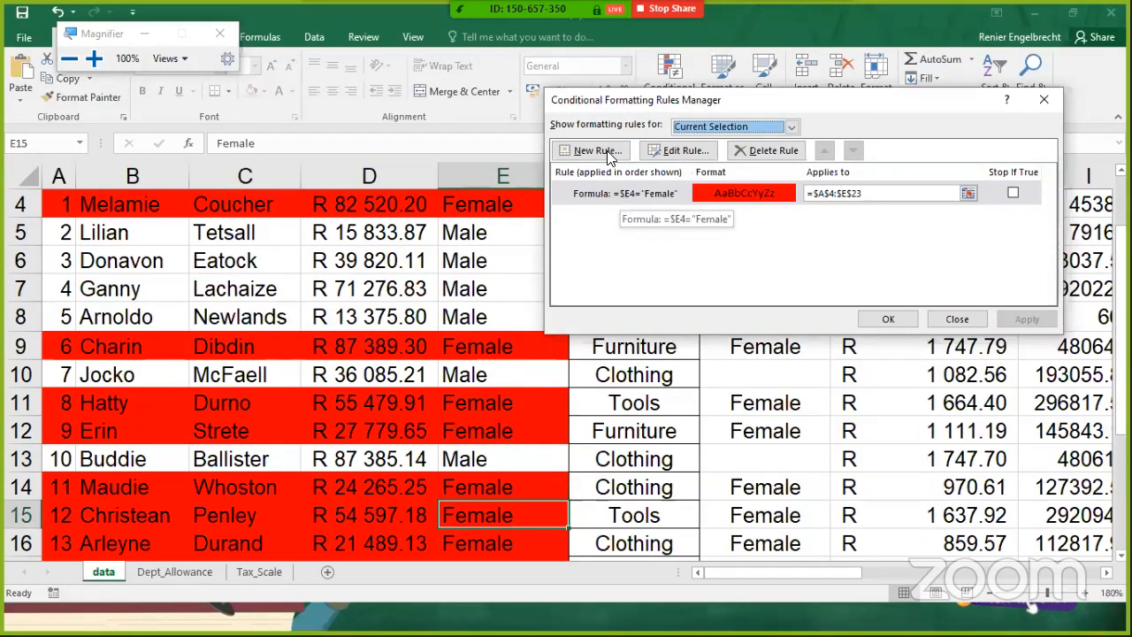
Remove the column lock from the red rule so its formula reads =E4="Female", and apply the change
{"action": "left_click_drag", "start_coordinate": [652, 99], "coordinate": [774, 102]}
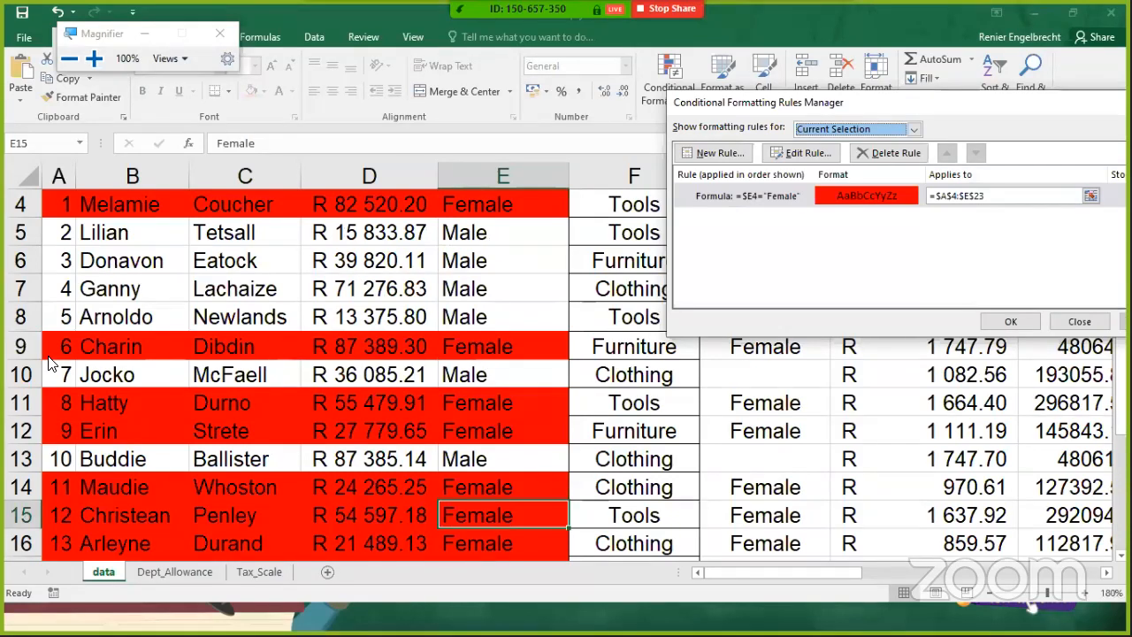
{"action": "left_click_drag", "start_coordinate": [968, 107], "coordinate": [635, 125]}
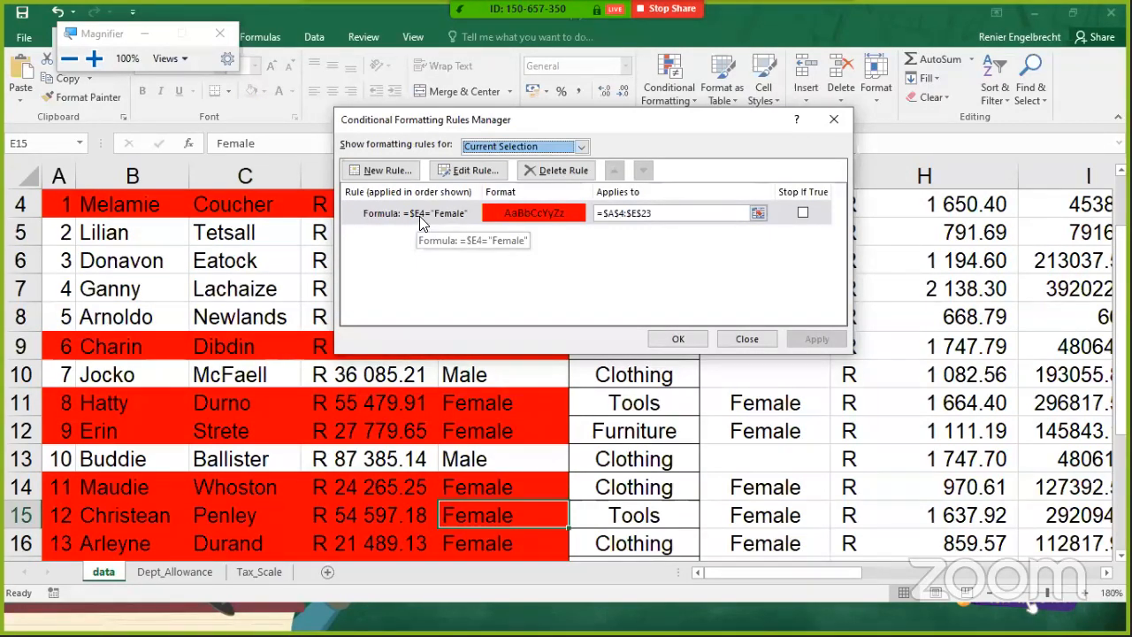
{"action": "left_click", "coordinate": [471, 170]}
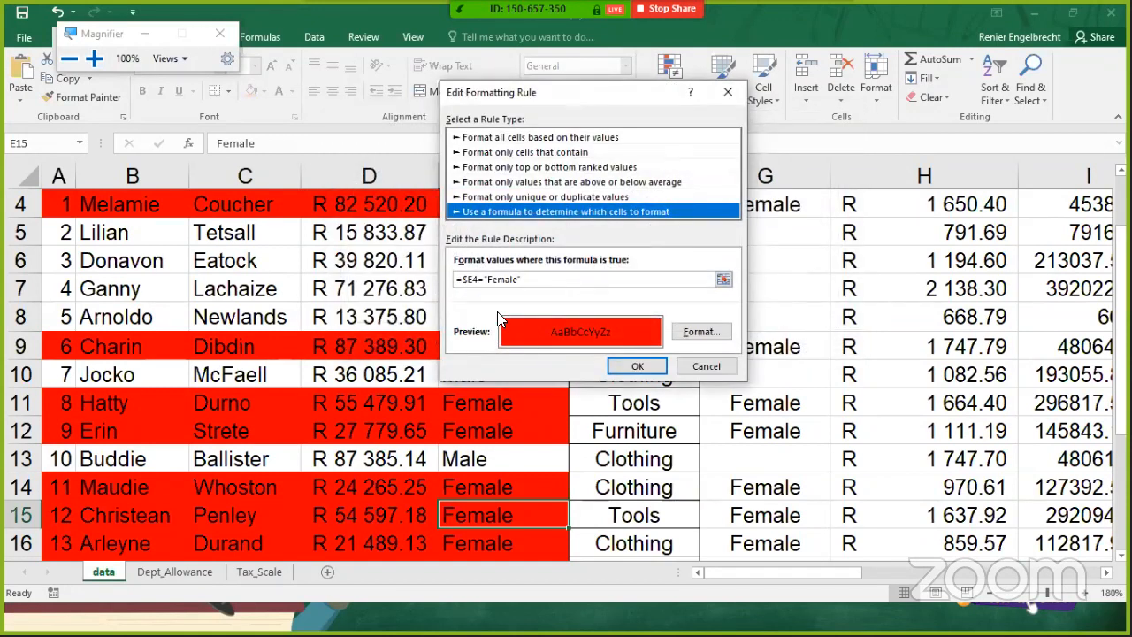
{"action": "left_click", "coordinate": [465, 280]}
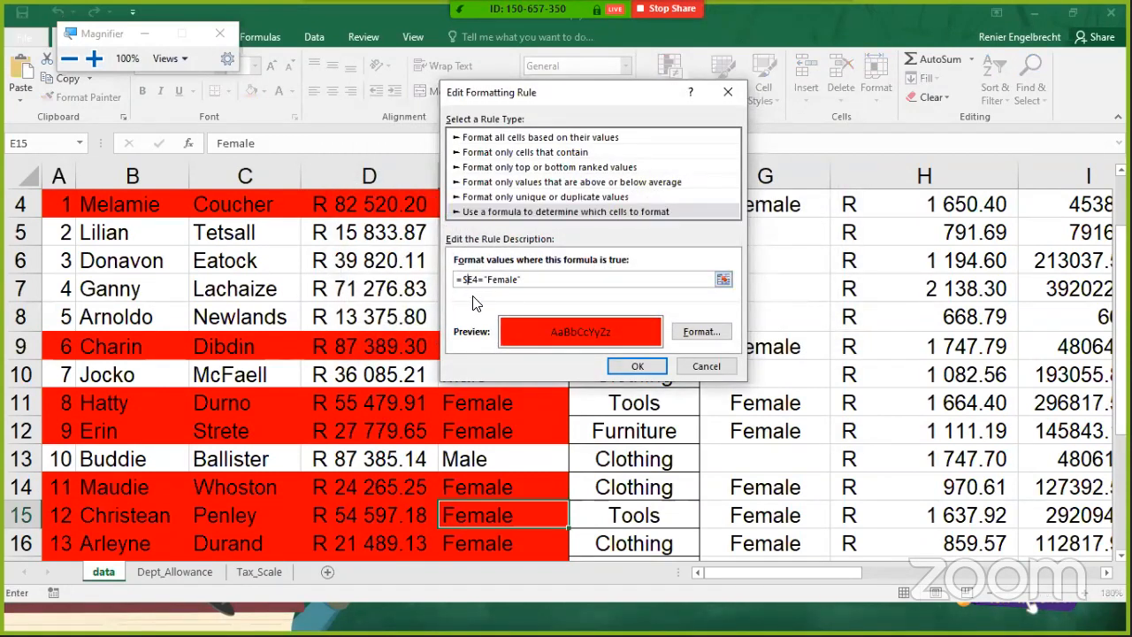
{"action": "key", "text": "BackSpace"}
{"action": "left_click", "coordinate": [630, 364]}
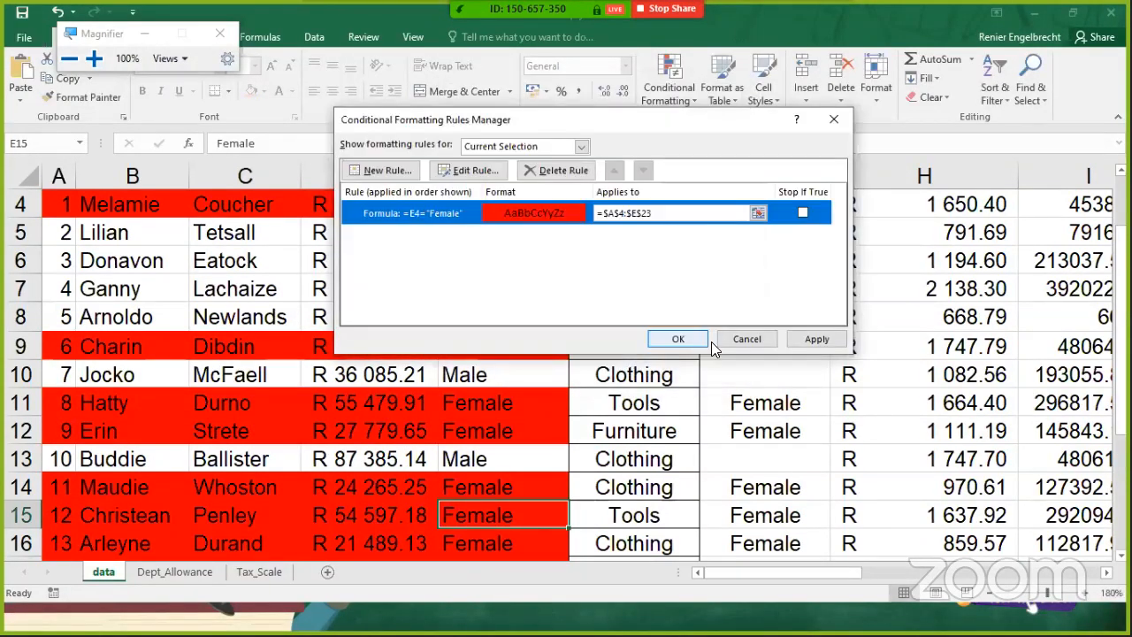
{"action": "left_click", "coordinate": [812, 338]}
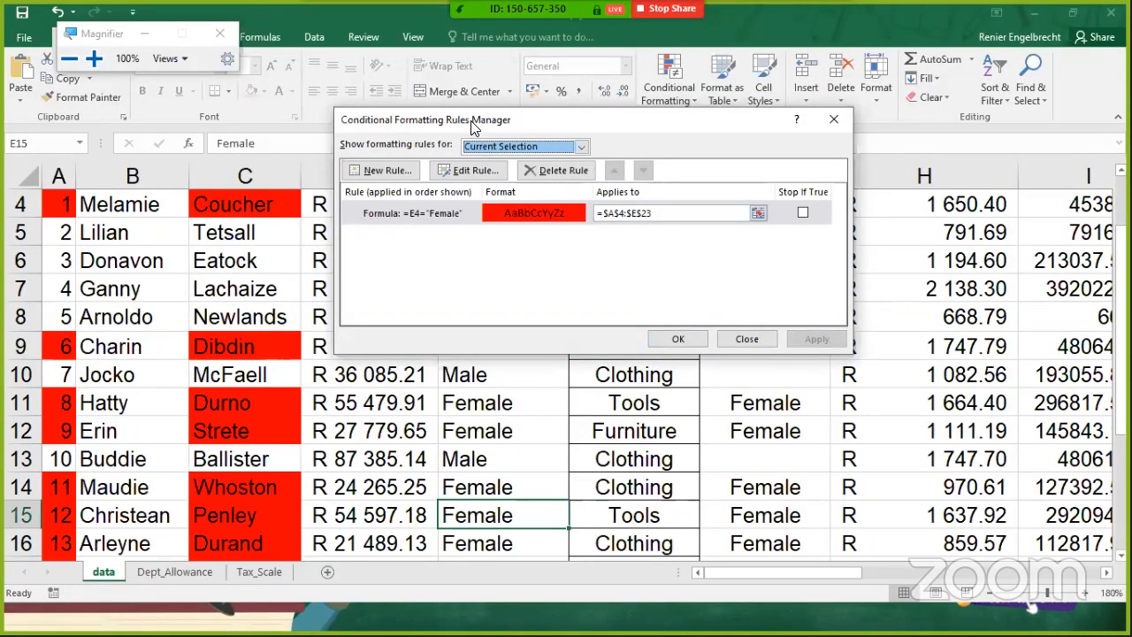
Restore the column lock in the red rule's formula as =$E4="Female" and apply it again
{"action": "left_click_drag", "start_coordinate": [471, 128], "coordinate": [675, 128]}
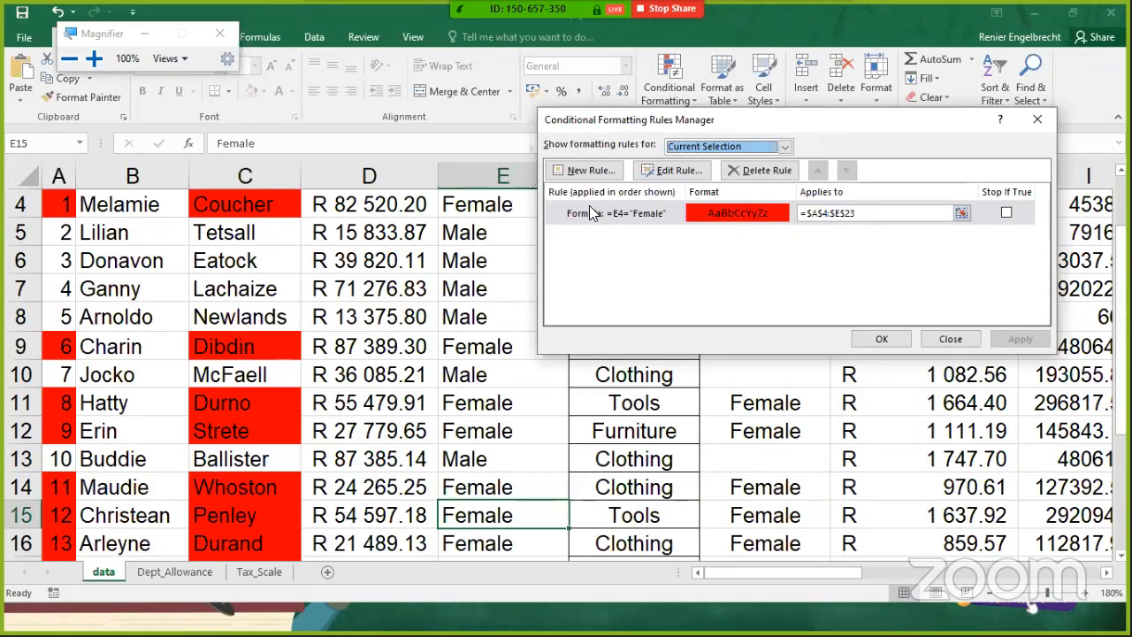
{"action": "left_click", "coordinate": [662, 170]}
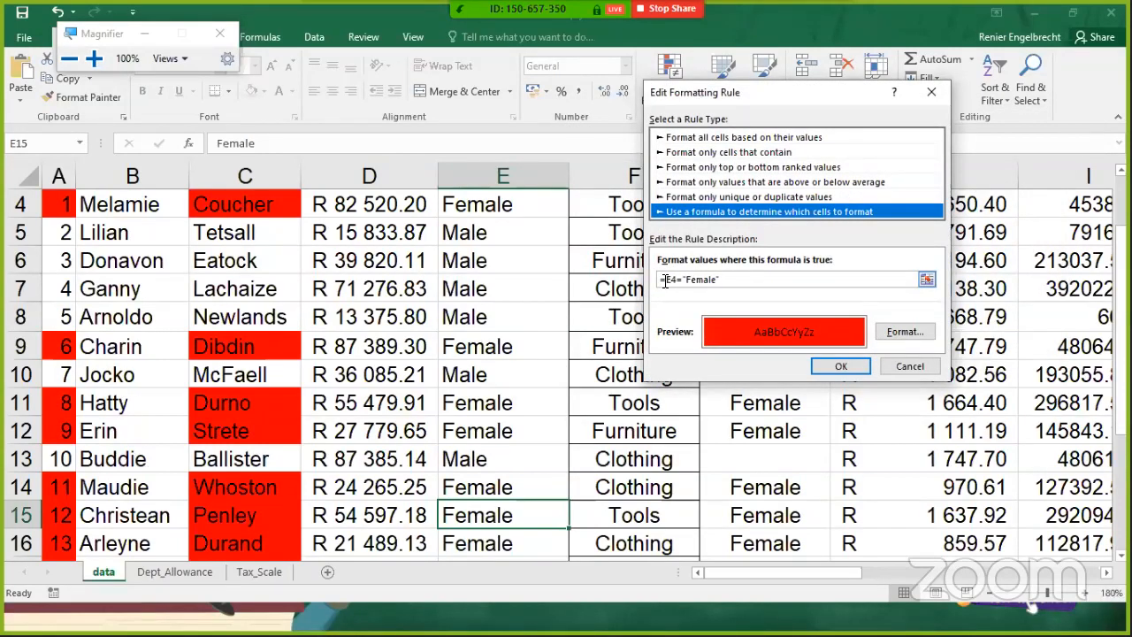
{"action": "left_click", "coordinate": [665, 281]}
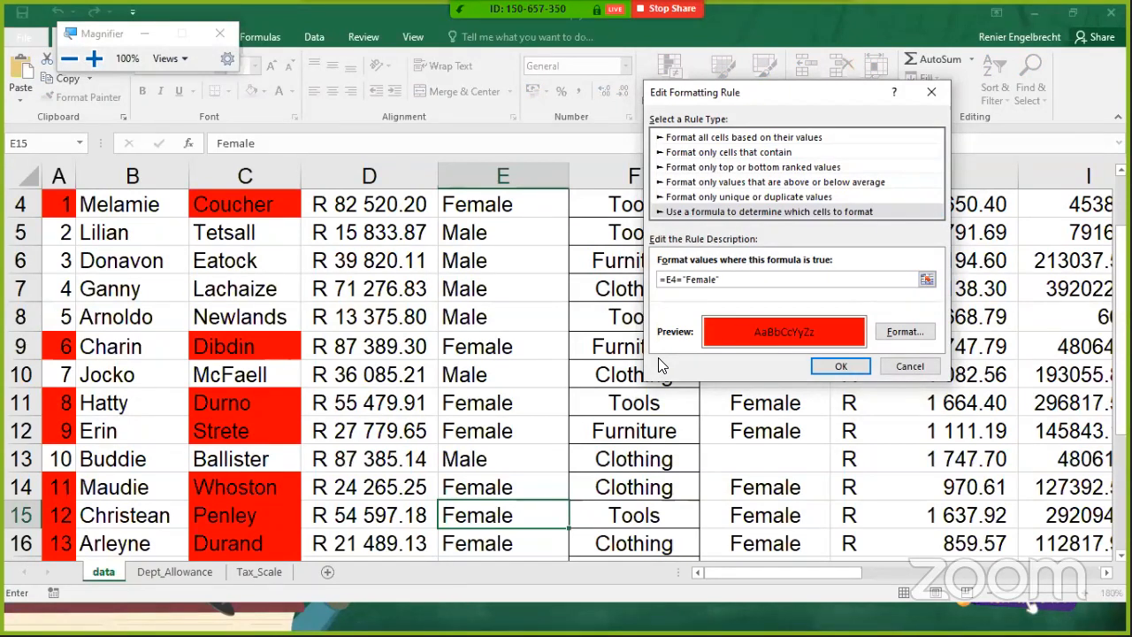
{"action": "type", "text": "$"}
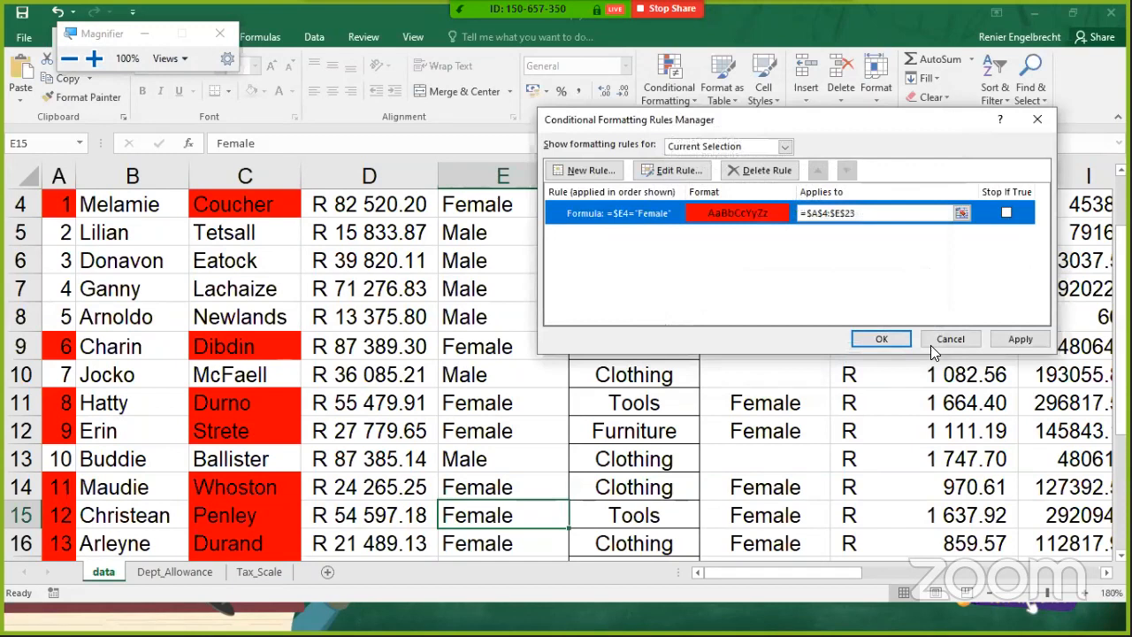
{"action": "left_click", "coordinate": [1017, 338]}
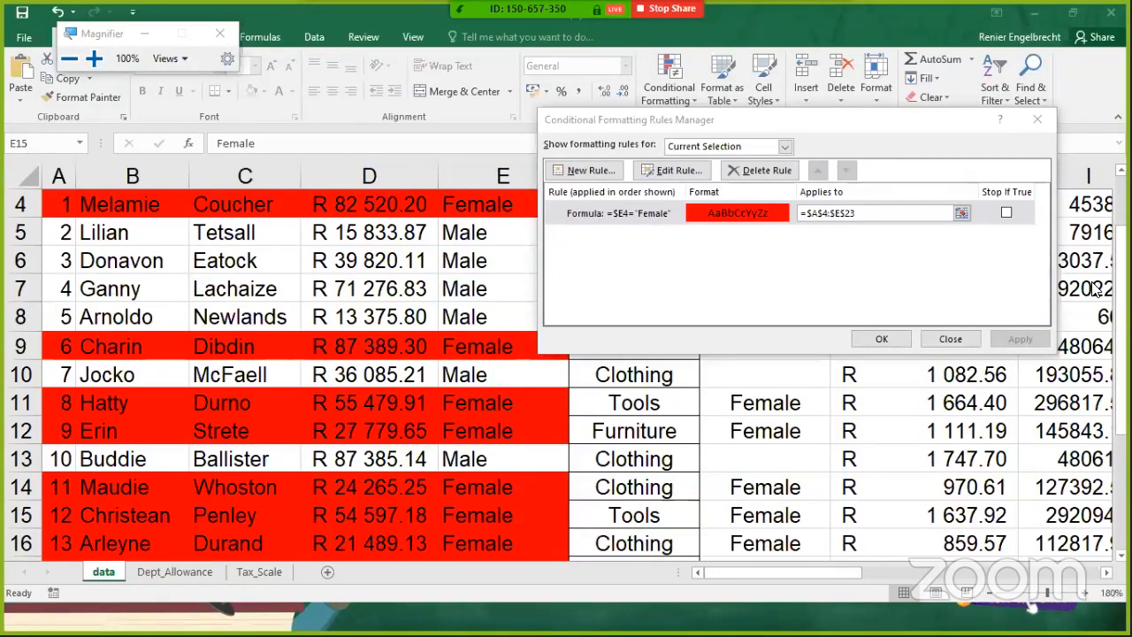
Switch to the slideshow and advance to the slide on relative and absolute referencing
{"action": "key", "text": "alt+Tab"}
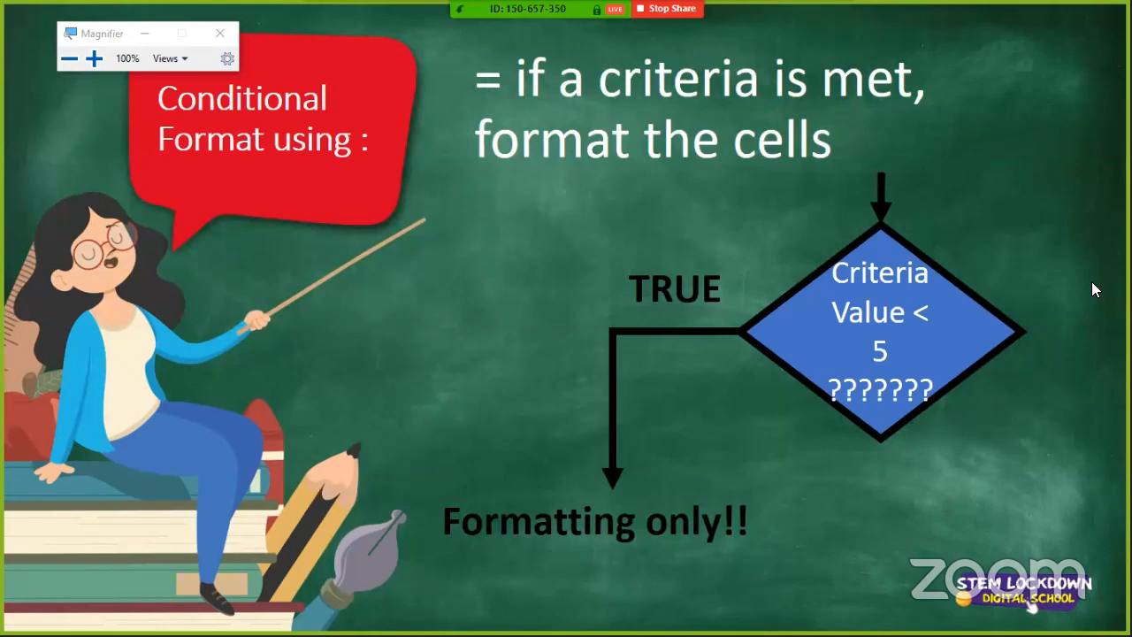
{"action": "key", "text": "Right"}
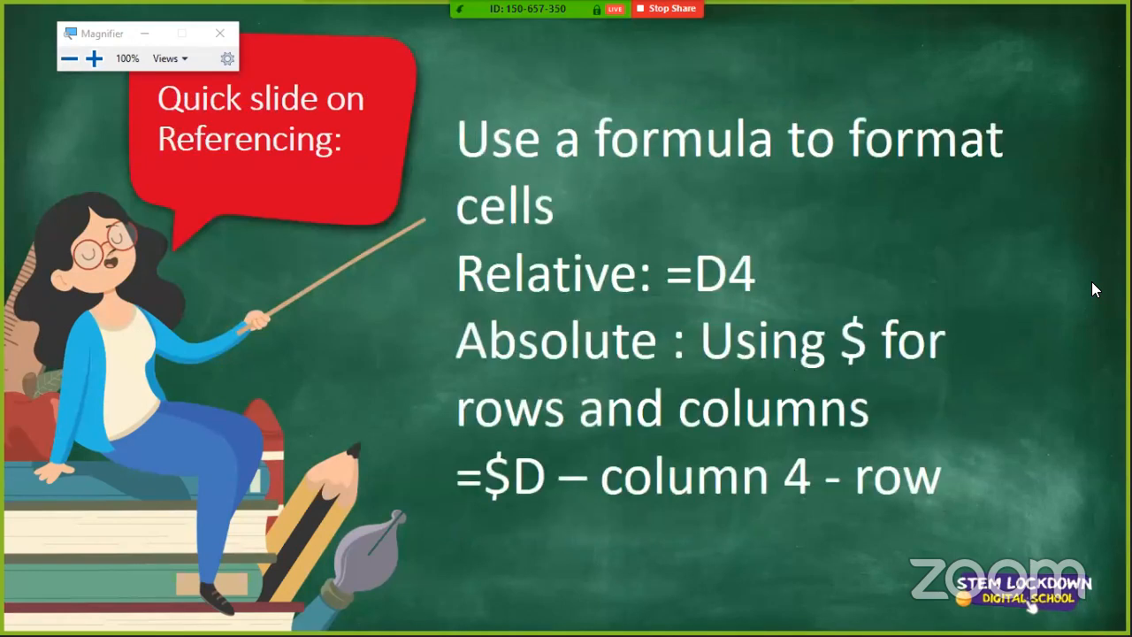
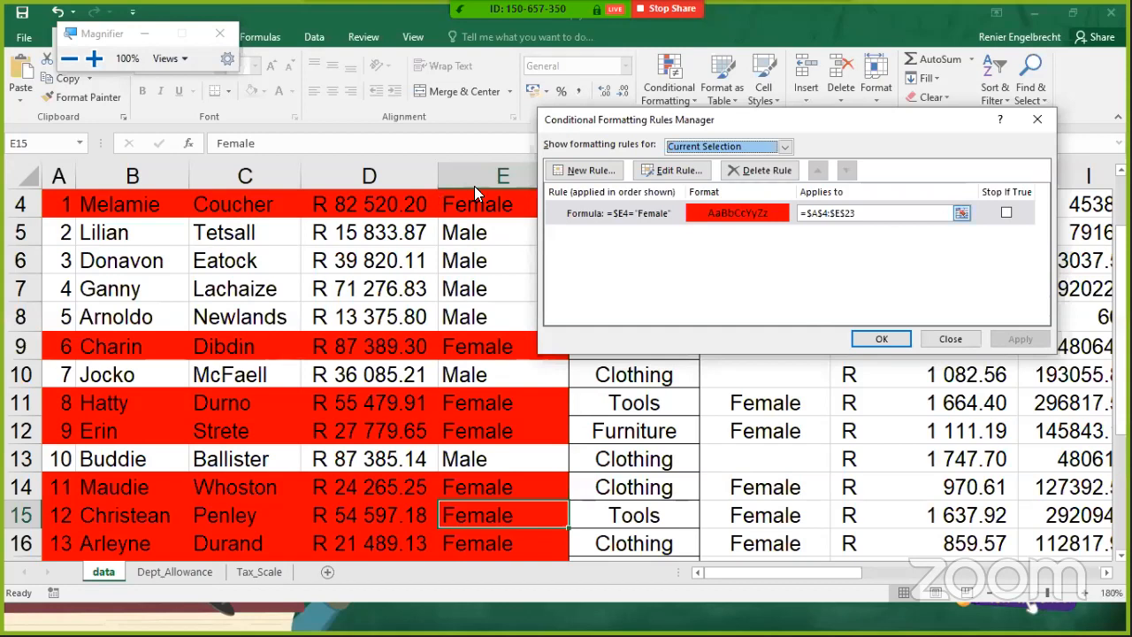
Delete the =$E4="Female" conditional formatting rule, apply the deletion and close the rules manager
{"action": "left_click", "coordinate": [758, 171]}
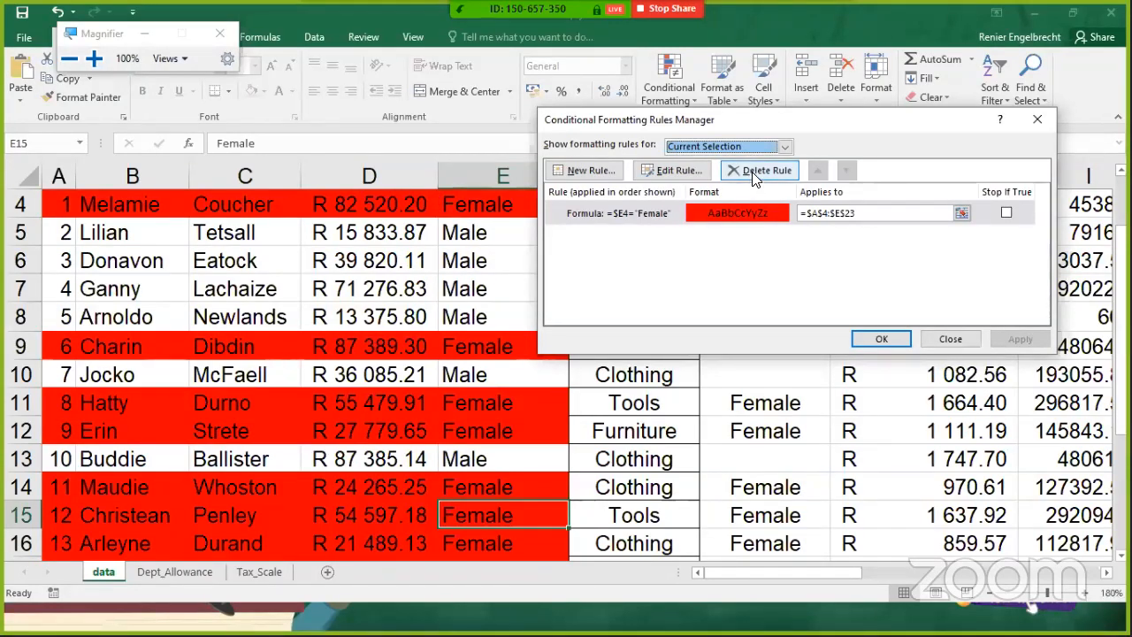
{"action": "left_click", "coordinate": [1020, 340]}
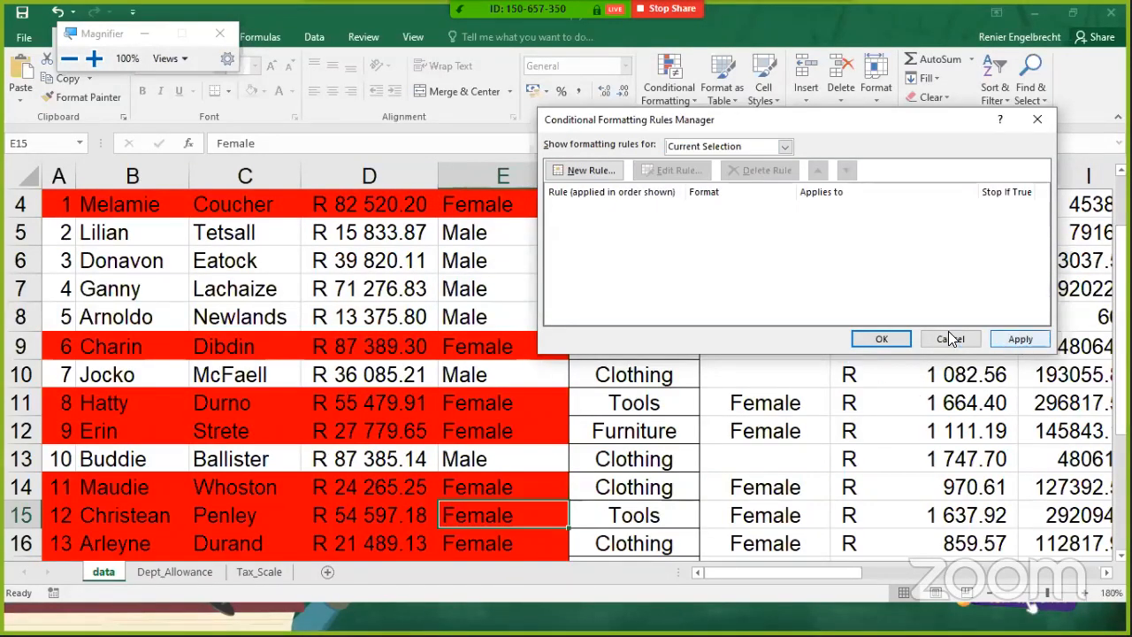
{"action": "left_click", "coordinate": [884, 339]}
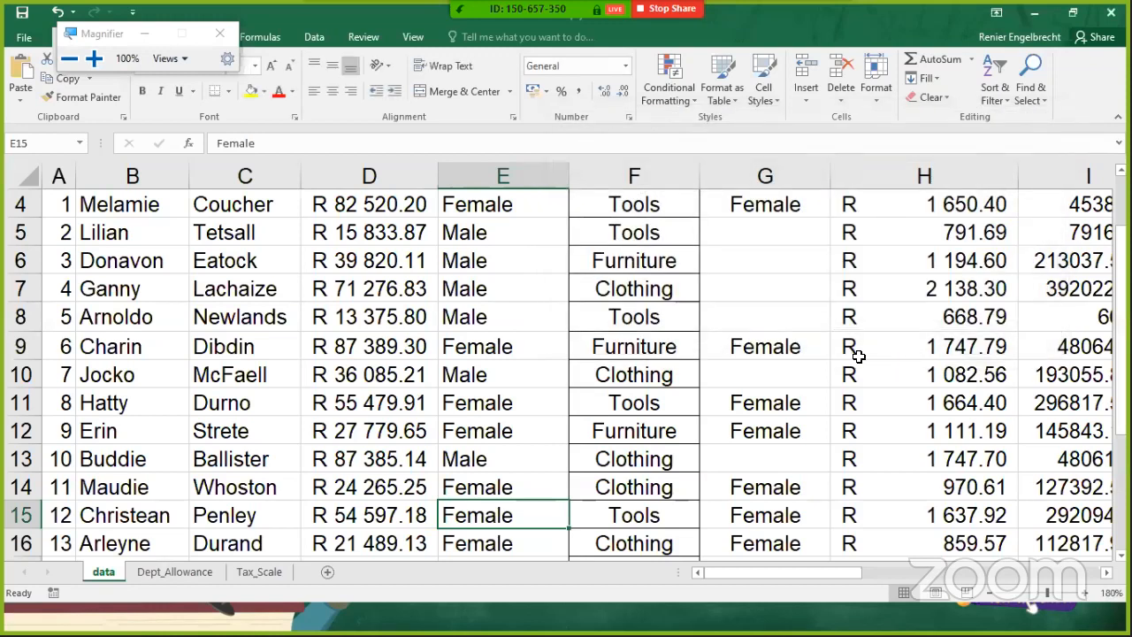
Clear the Female results of the IF formula from column G in the staff rows
{"action": "scroll", "coordinate": [854, 349], "scroll_direction": "up", "scroll_amount": 1}
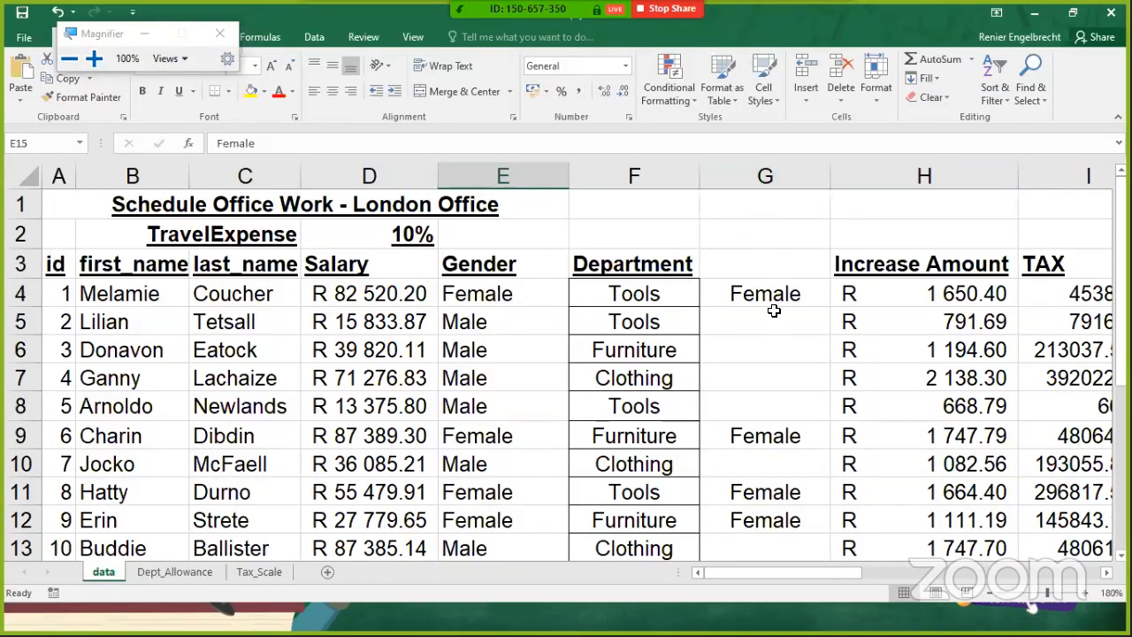
{"action": "left_click_drag", "start_coordinate": [779, 304], "coordinate": [761, 549]}
{"action": "left_click_drag", "start_coordinate": [755, 484], "coordinate": [770, 513]}
{"action": "key", "text": "Delete"}
{"action": "scroll", "coordinate": [751, 452], "scroll_direction": "up", "scroll_amount": 4}
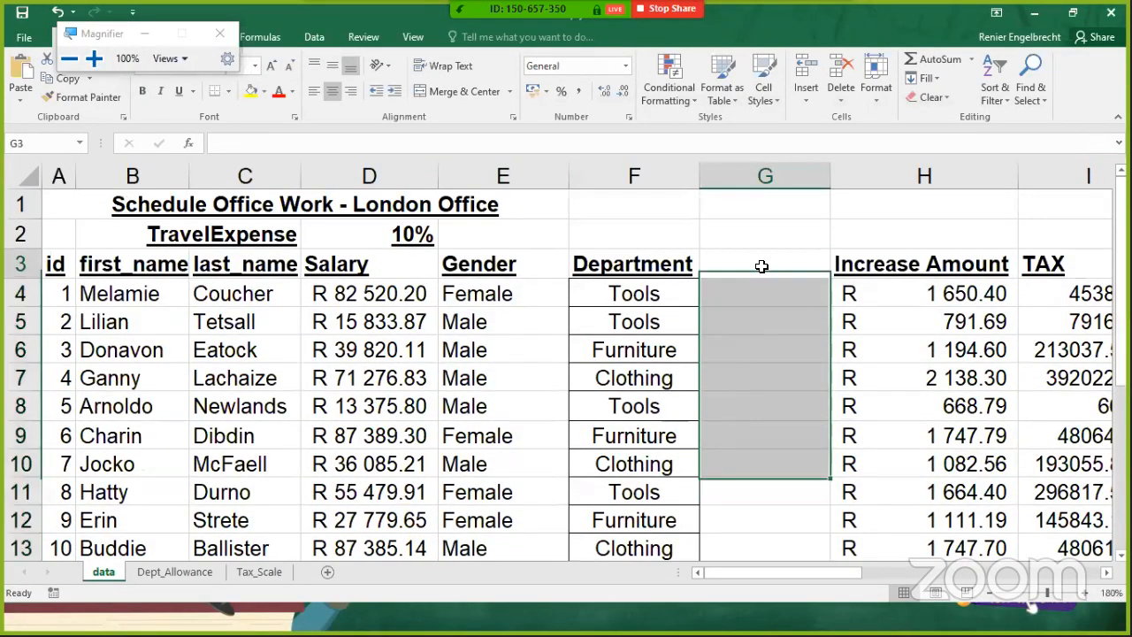
Enter the heading "Trave; Expenses" in G3 and widen column G to fit it
{"action": "left_click", "coordinate": [764, 270]}
{"action": "type", "text": "Traver"}
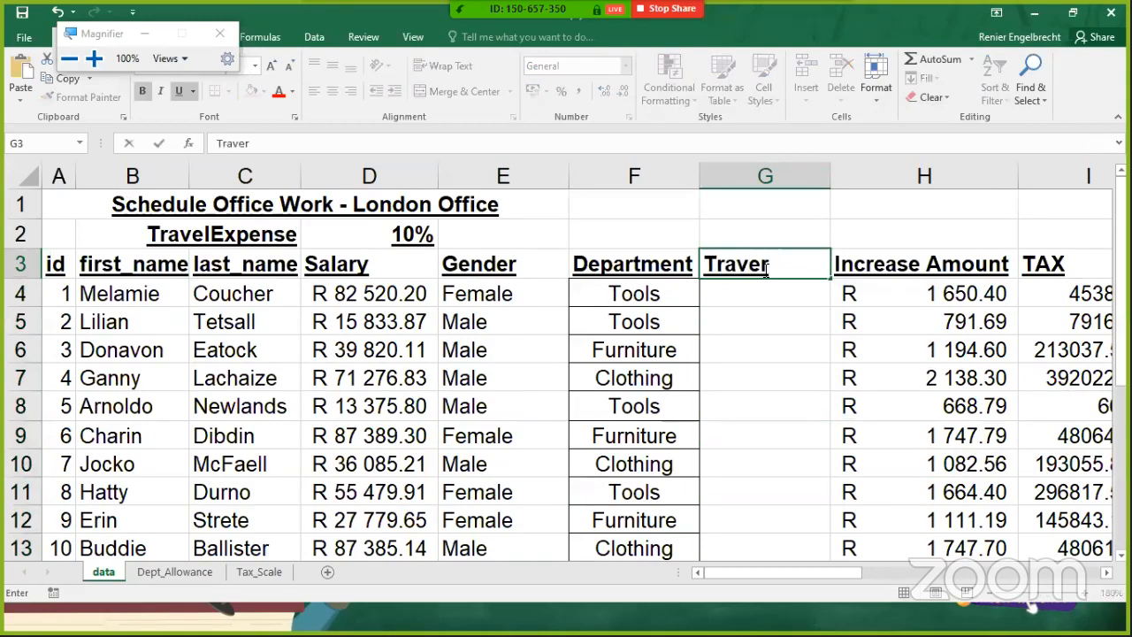
{"action": "key", "text": "BackSpace"}
{"action": "type", "text": "; Expenses"}
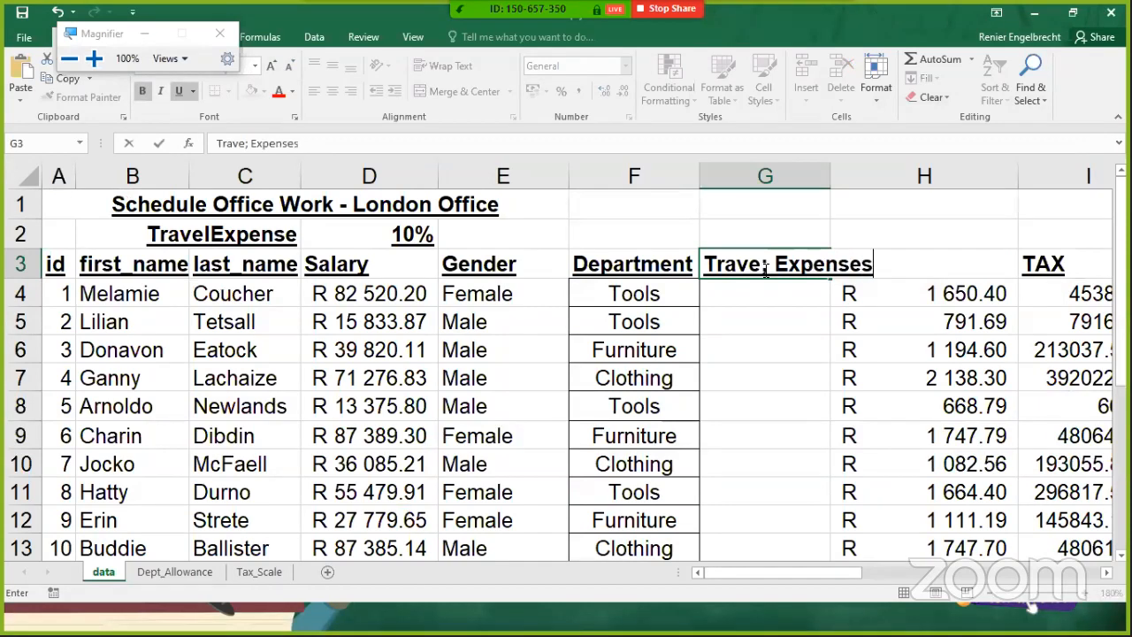
{"action": "key", "text": "Return"}
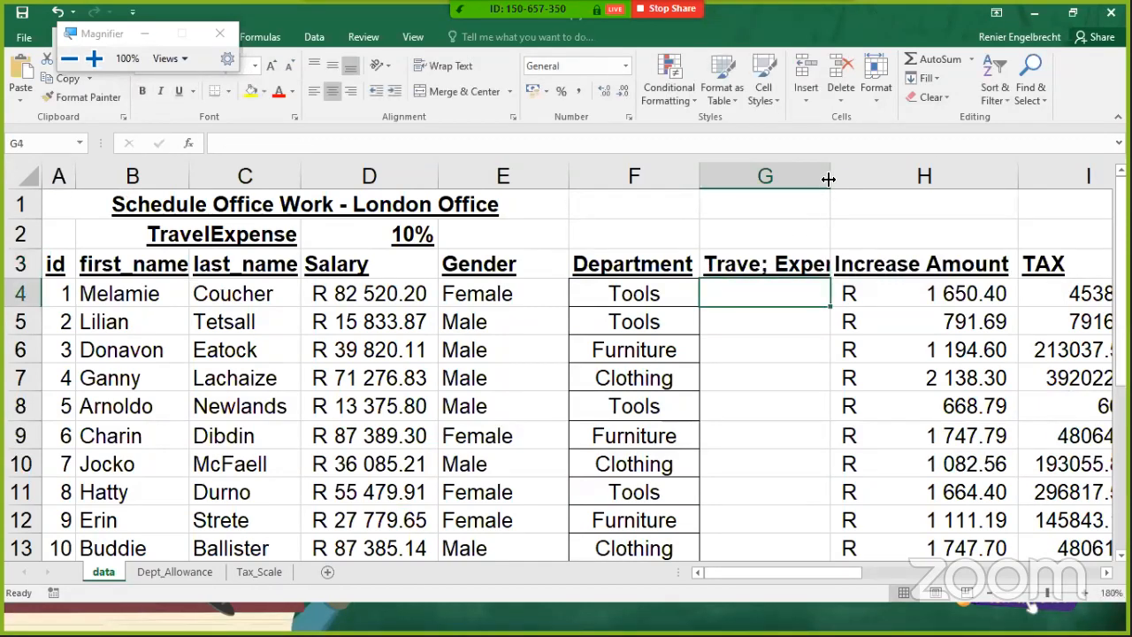
{"action": "left_click_drag", "start_coordinate": [828, 177], "coordinate": [896, 231]}
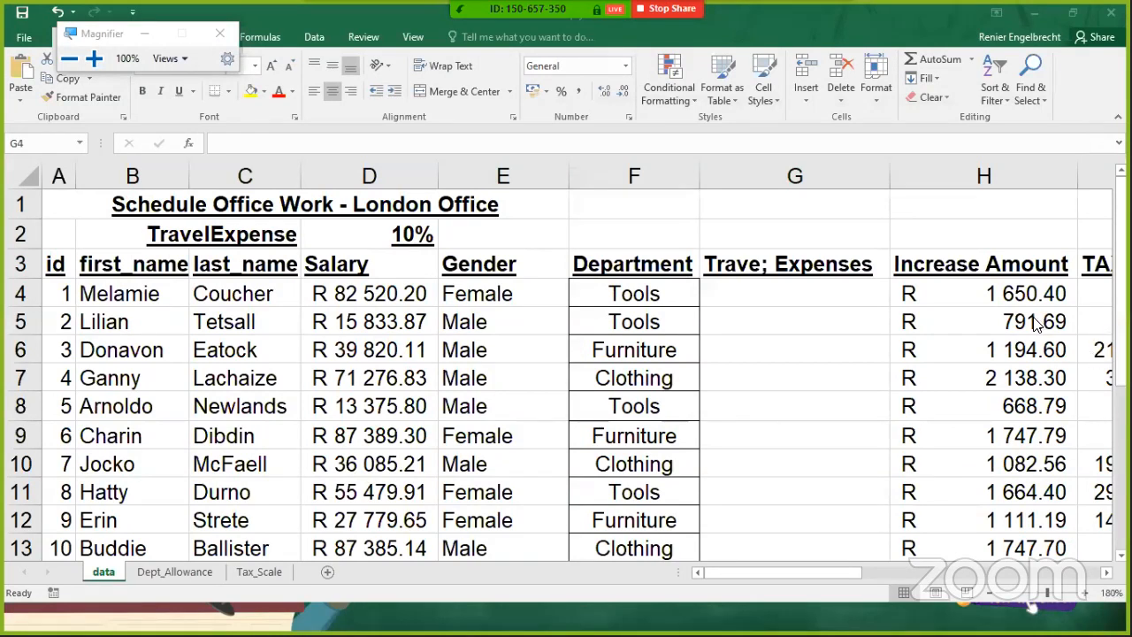
Correct the G3 heading to read "Travel Expenses"
{"action": "double_click", "coordinate": [771, 264]}
{"action": "key", "text": "BackSpace"}
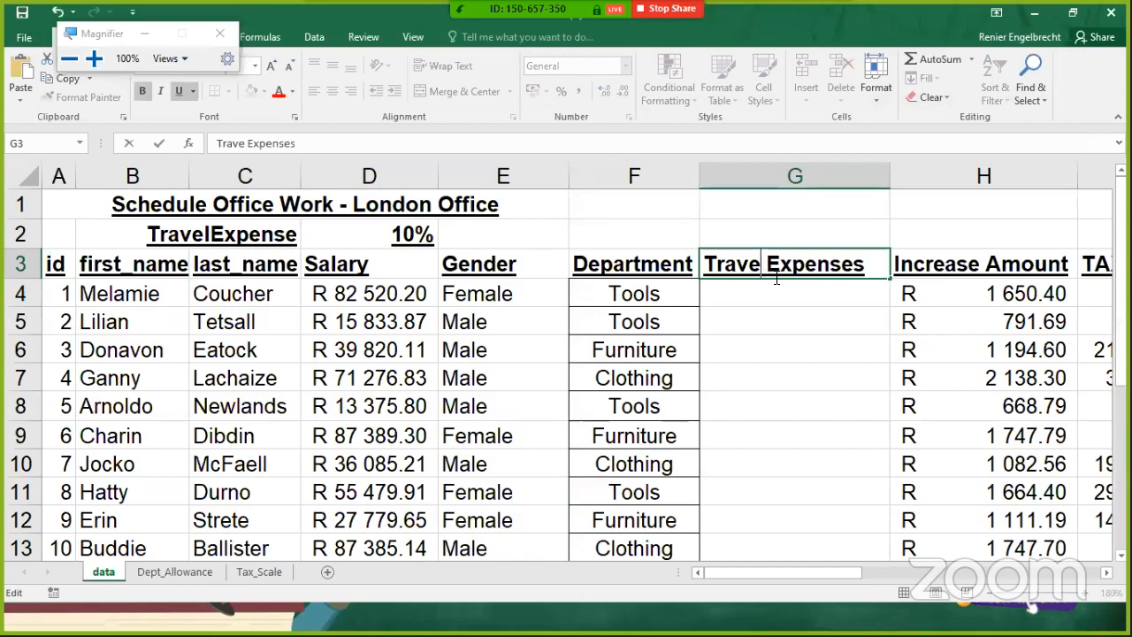
{"action": "type", "text": "l"}
{"action": "key", "text": "Return"}
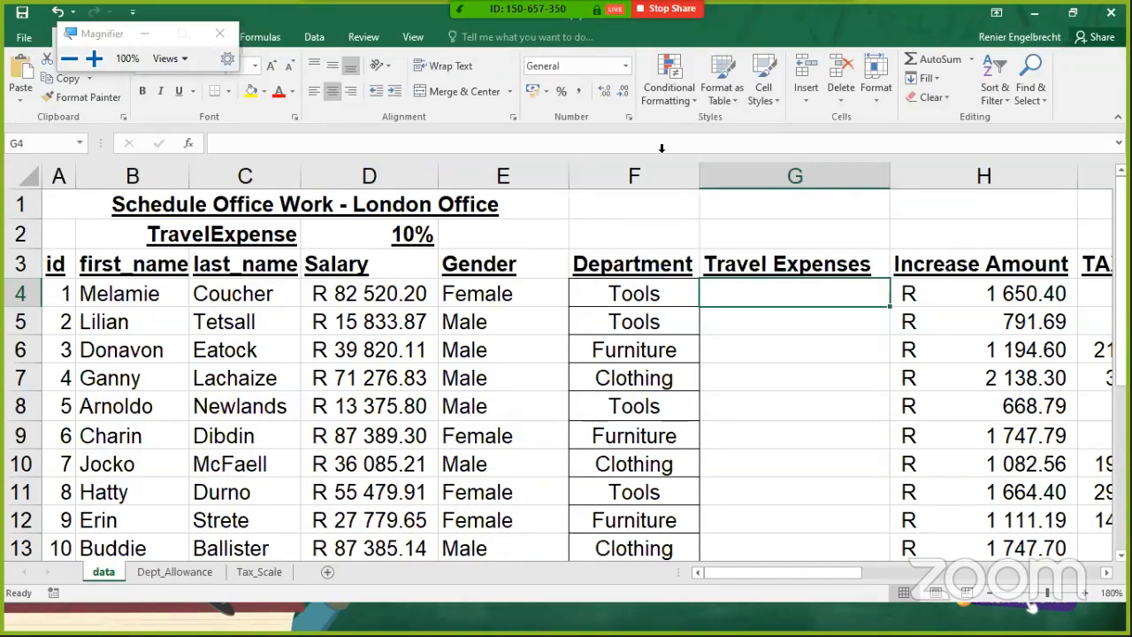
Examine the TravelExpense rate in D2 and the first salary in D4
{"action": "left_click", "coordinate": [381, 234]}
{"action": "left_click", "coordinate": [379, 288]}
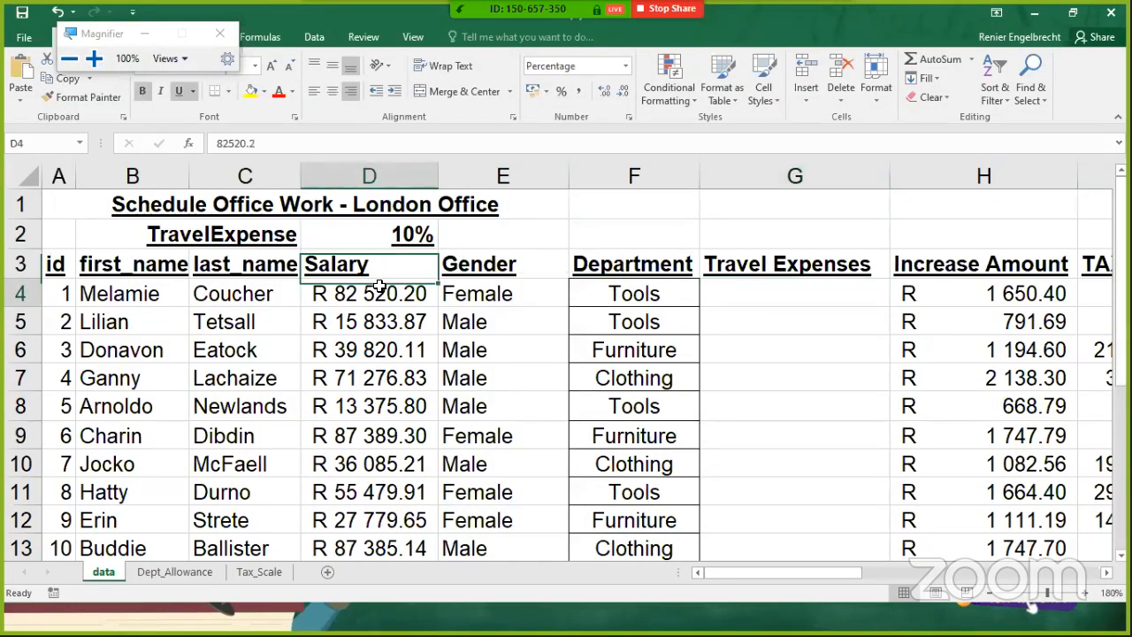
Enter =D4*$D$2 in G4 and fill the formula down the Travel Expenses column for all staff rows
{"action": "left_click", "coordinate": [759, 285]}
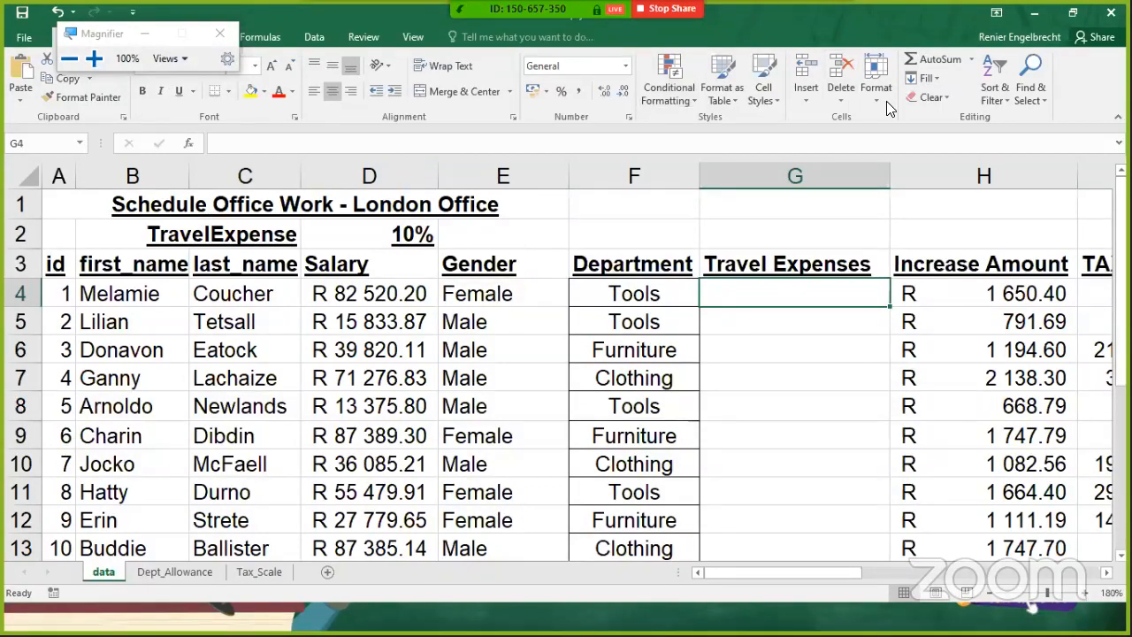
{"action": "key", "text": "alt+Tab"}
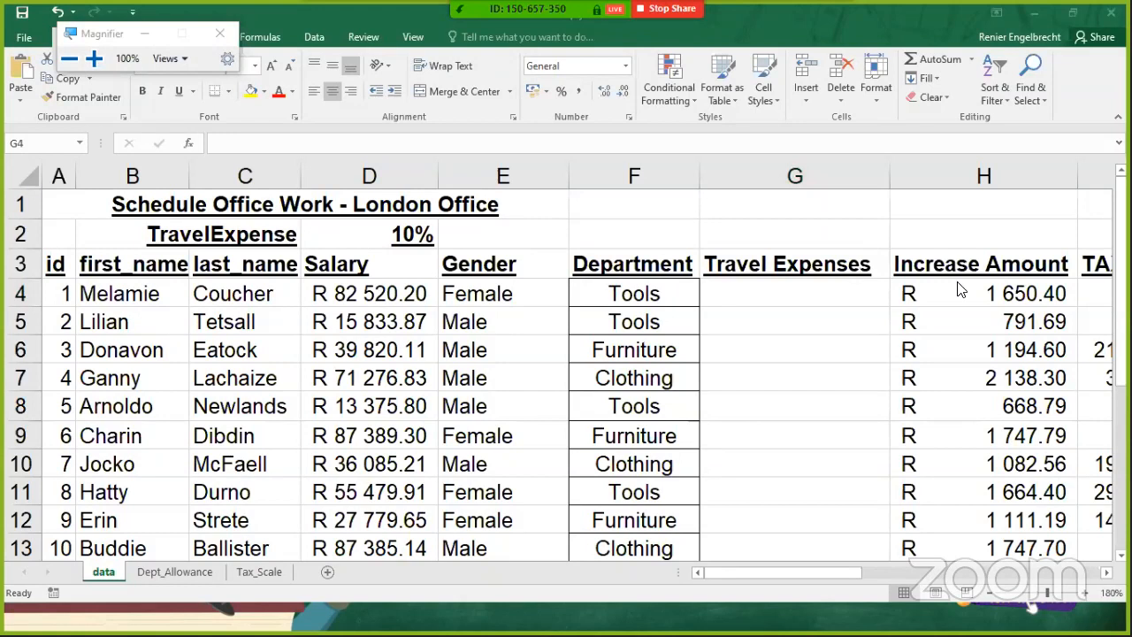
{"action": "left_click", "coordinate": [776, 292]}
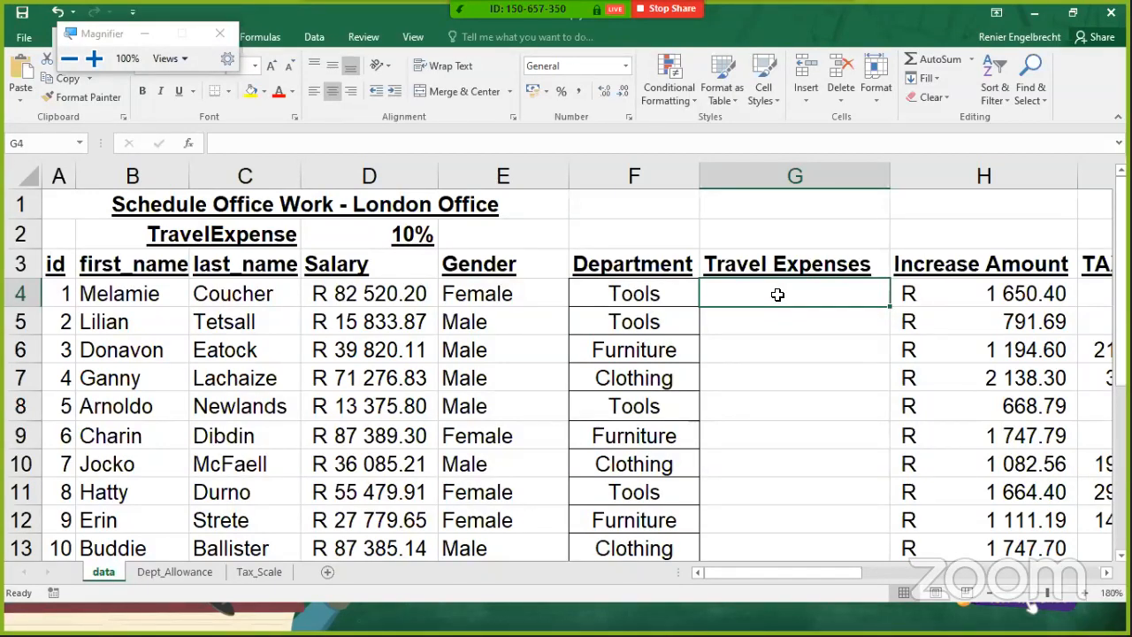
{"action": "type", "text": "="}
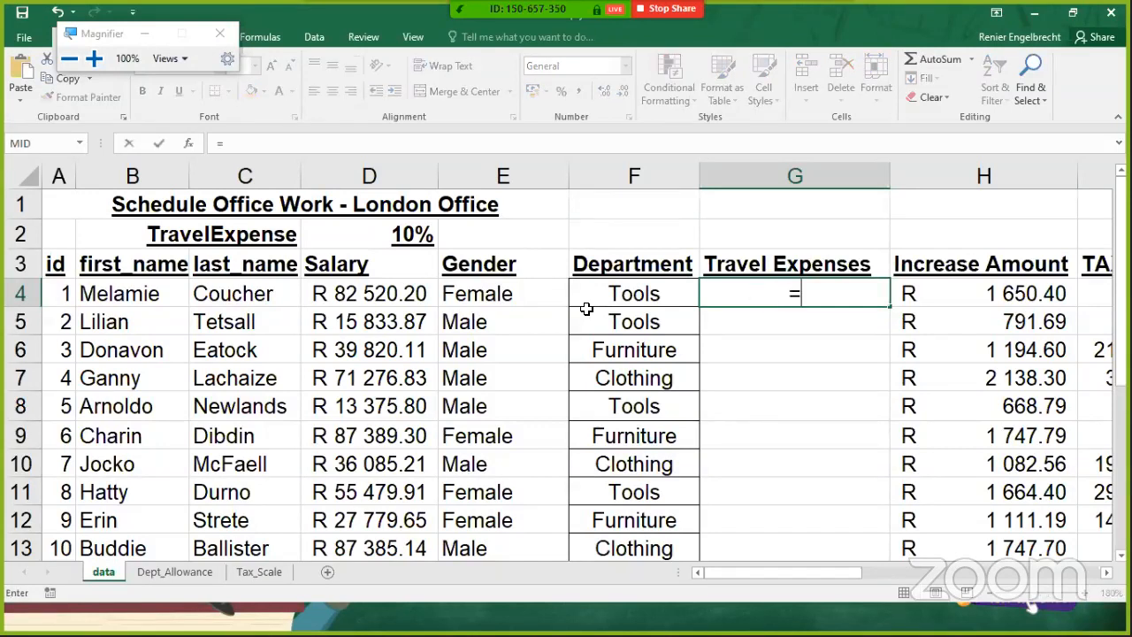
{"action": "left_click", "coordinate": [398, 297]}
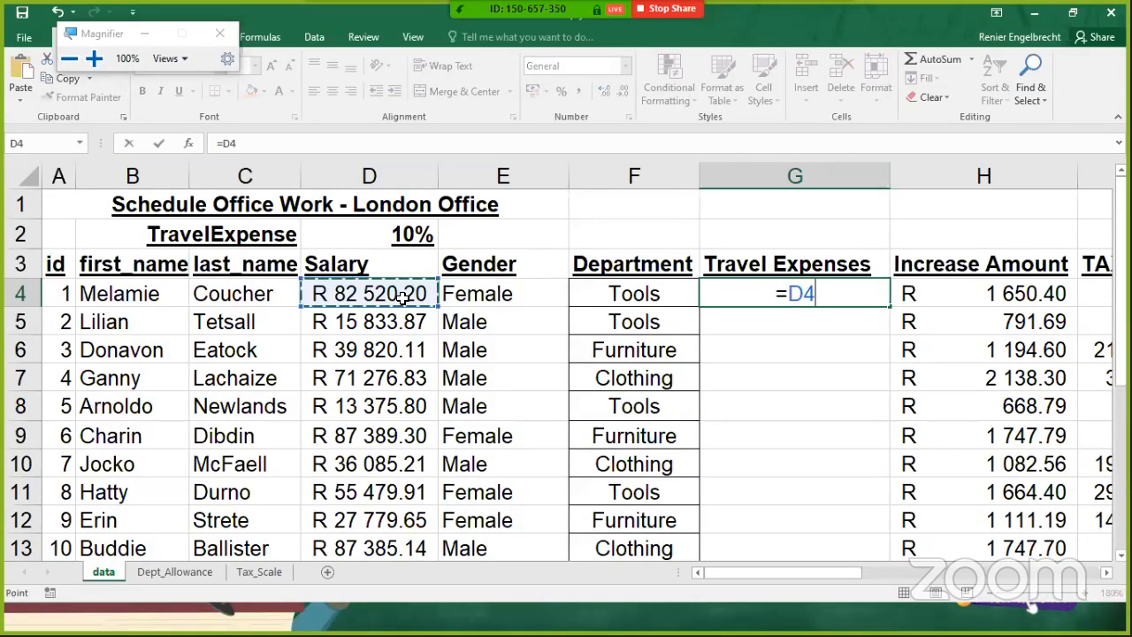
{"action": "type", "text": "*"}
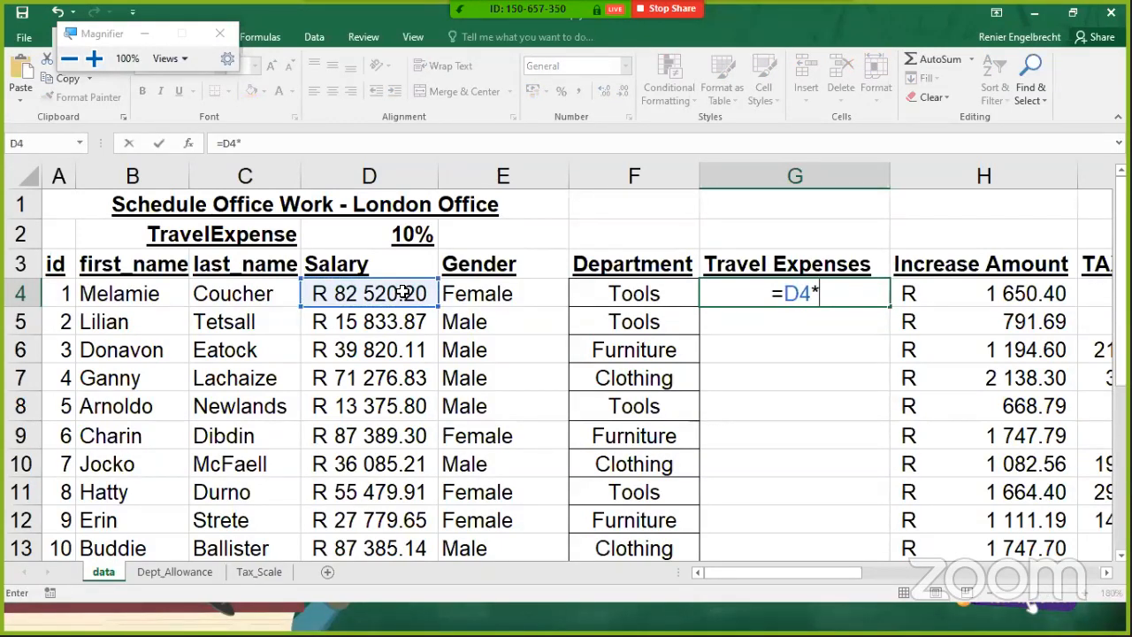
{"action": "left_click", "coordinate": [398, 234]}
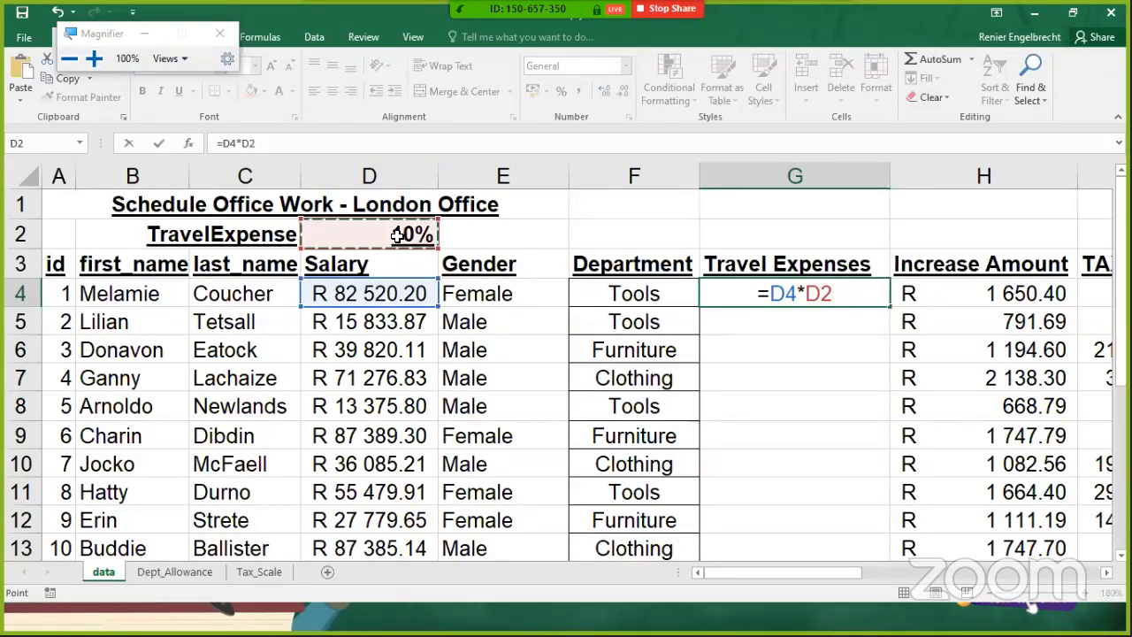
{"action": "key", "text": "F4"}
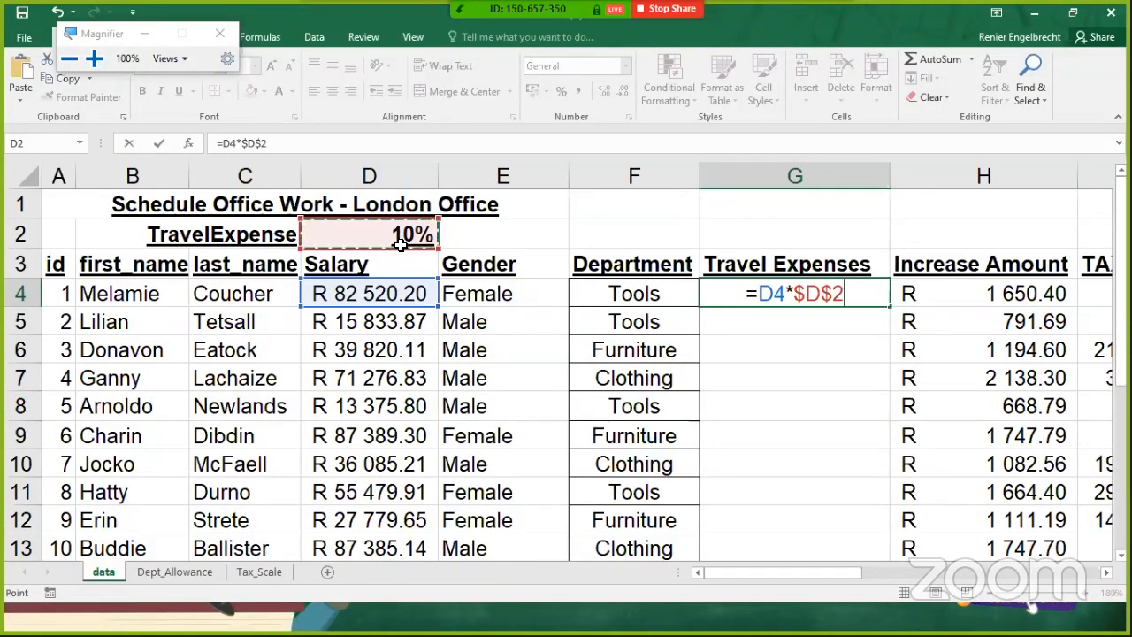
{"action": "key", "text": "Return"}
{"action": "left_click", "coordinate": [823, 294]}
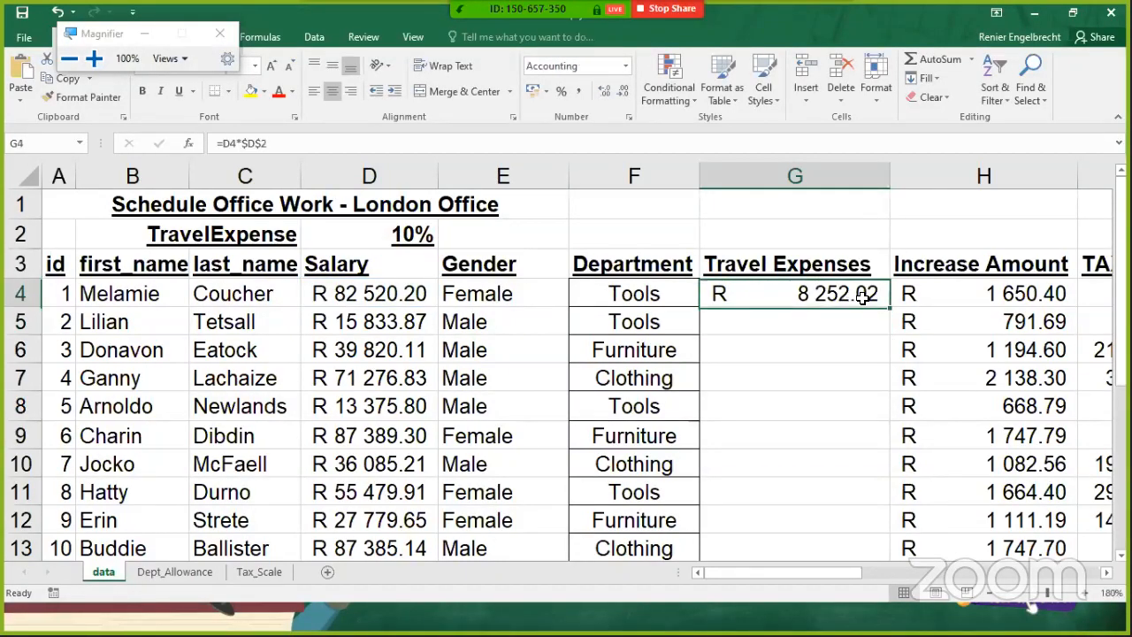
{"action": "double_click", "coordinate": [892, 306]}
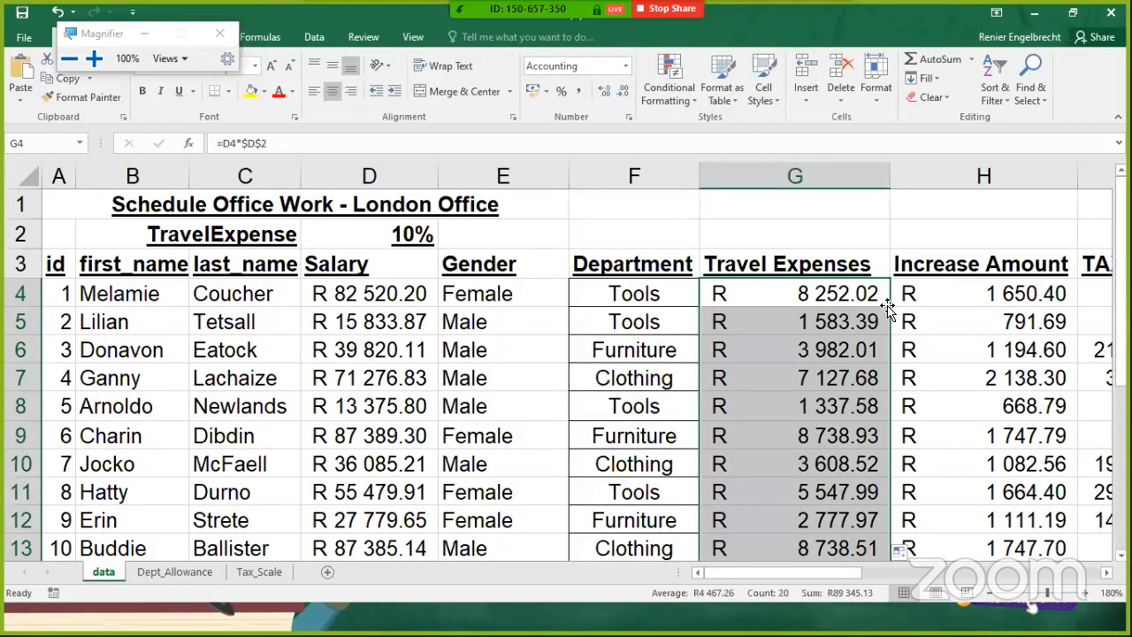
{"action": "left_click", "coordinate": [658, 94]}
{"action": "mouse_move", "coordinate": [678, 129]}
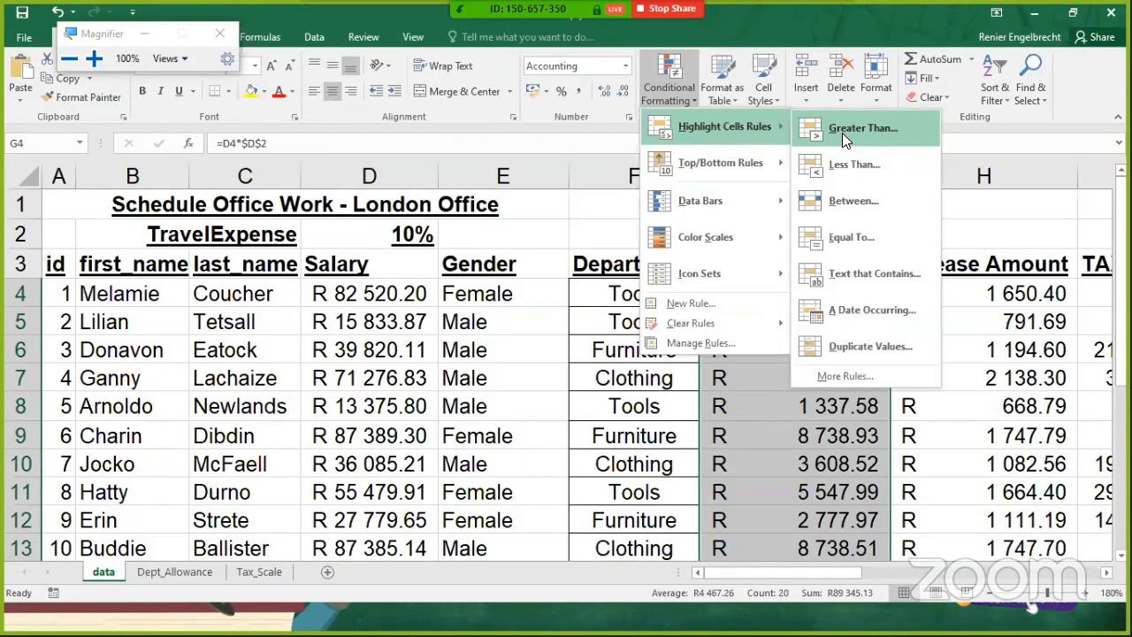
{"action": "left_click", "coordinate": [741, 466]}
Examine the absolute $D$2 reference in the Travel Expenses formula of G4
{"action": "left_click", "coordinate": [761, 299]}
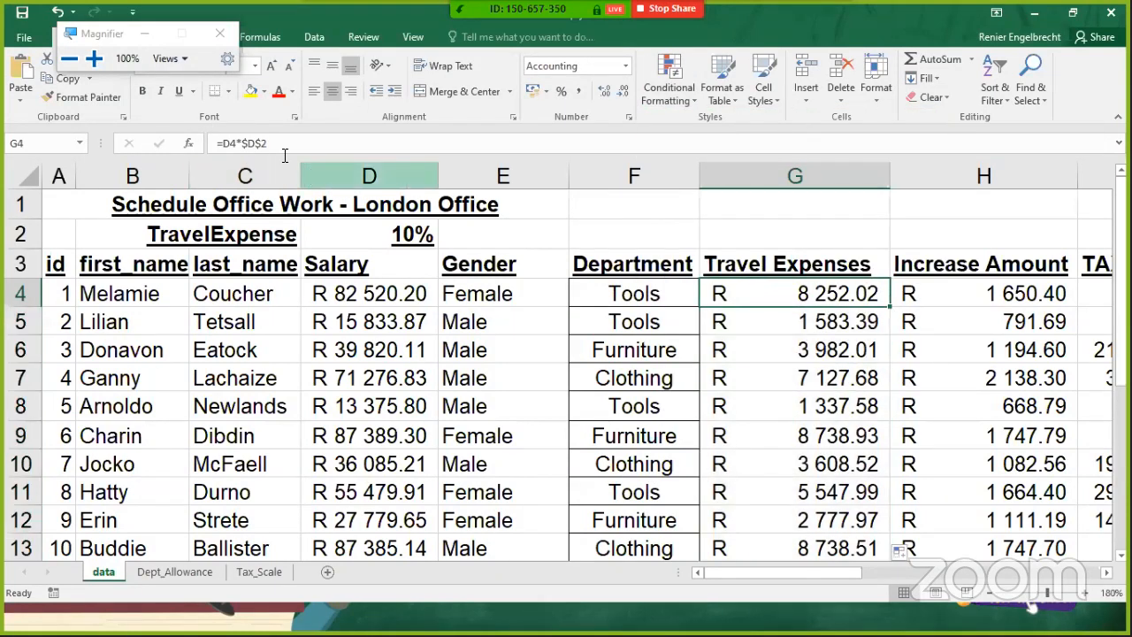
{"action": "left_click_drag", "start_coordinate": [241, 142], "coordinate": [267, 142]}
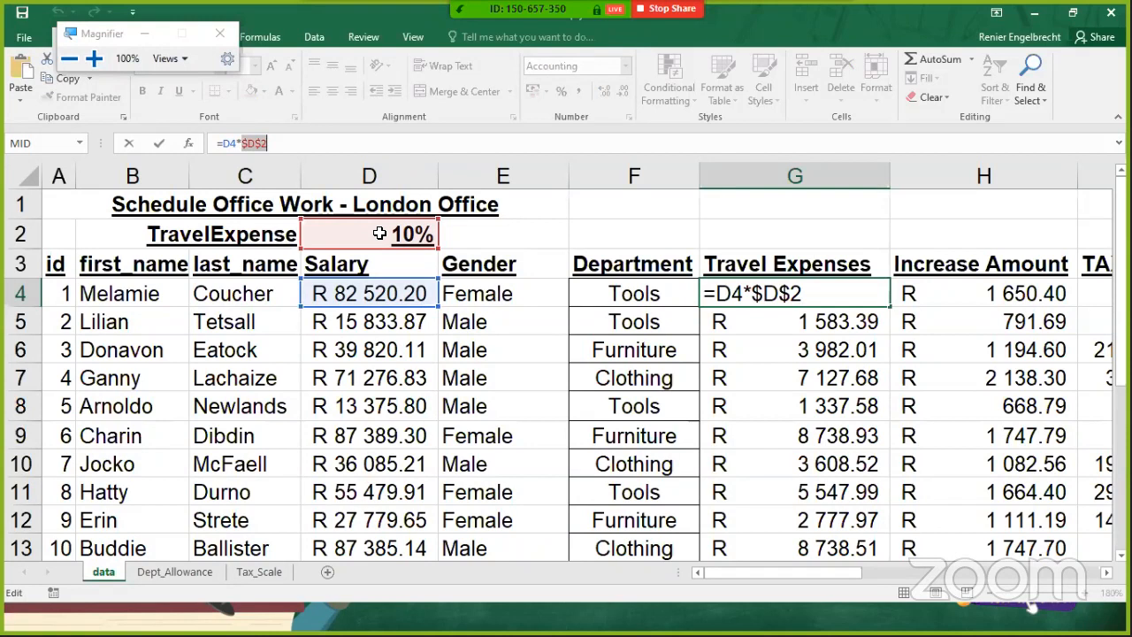
{"action": "key", "text": "Return"}
{"action": "key", "text": "Up"}
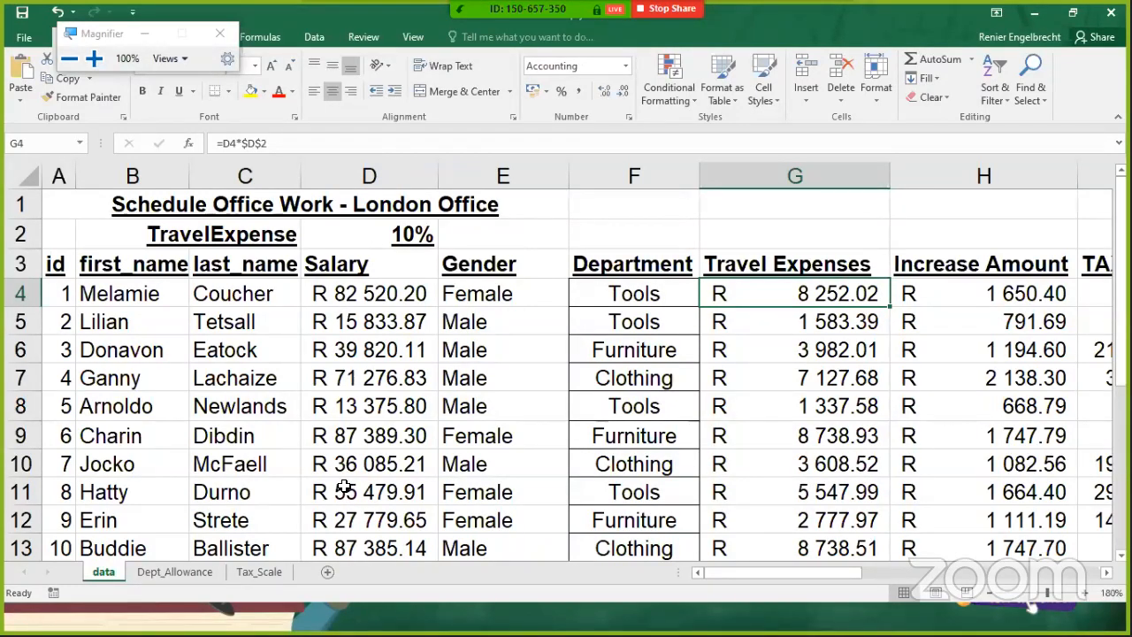
Start a new conditional formatting rule for G4 that uses a formula to determine which cells to format
{"action": "left_click", "coordinate": [668, 97]}
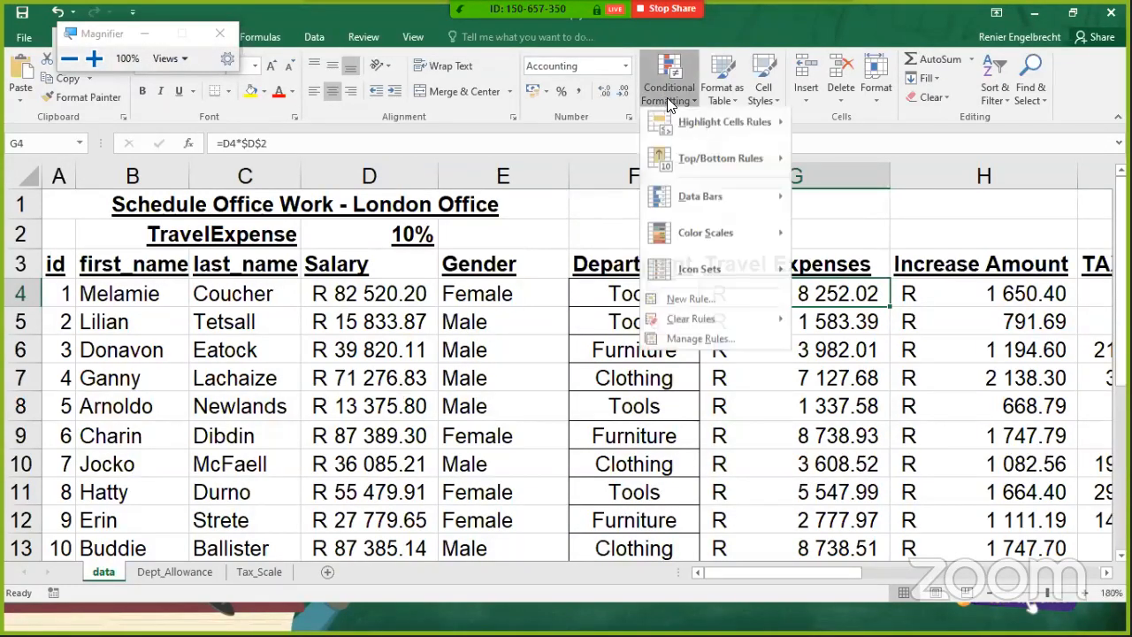
{"action": "mouse_move", "coordinate": [672, 110]}
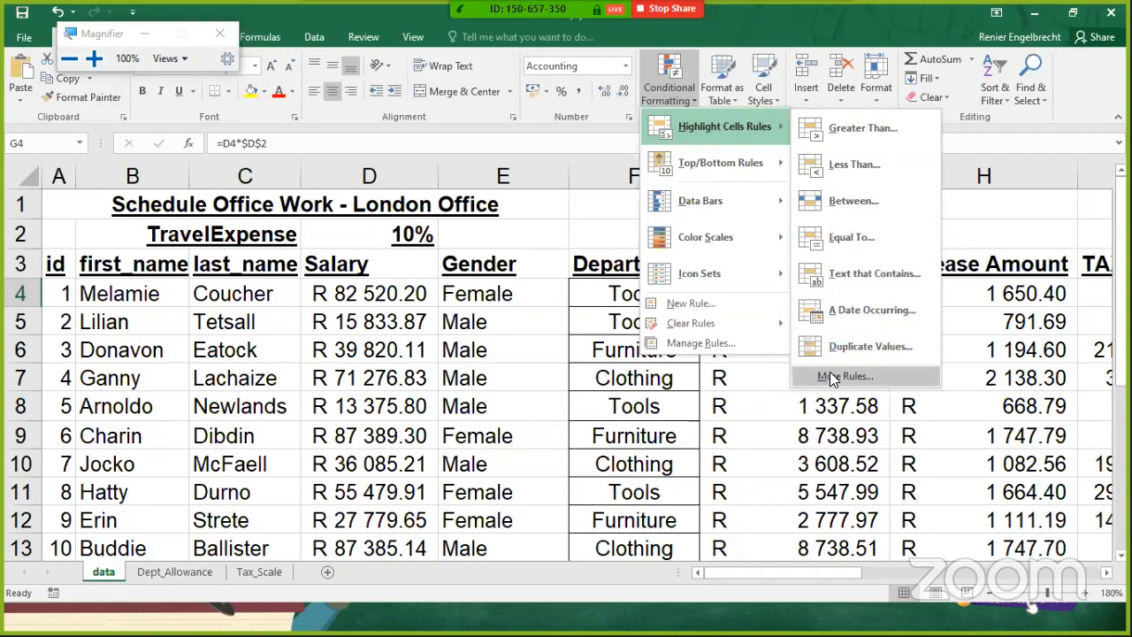
{"action": "left_click", "coordinate": [732, 347]}
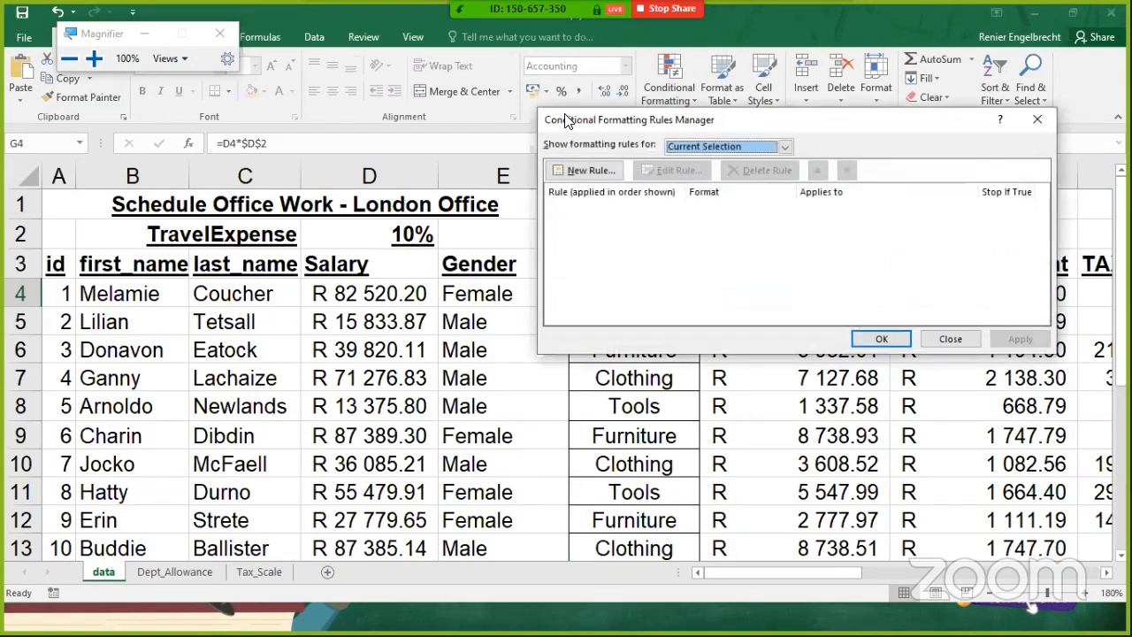
{"action": "left_click", "coordinate": [595, 170]}
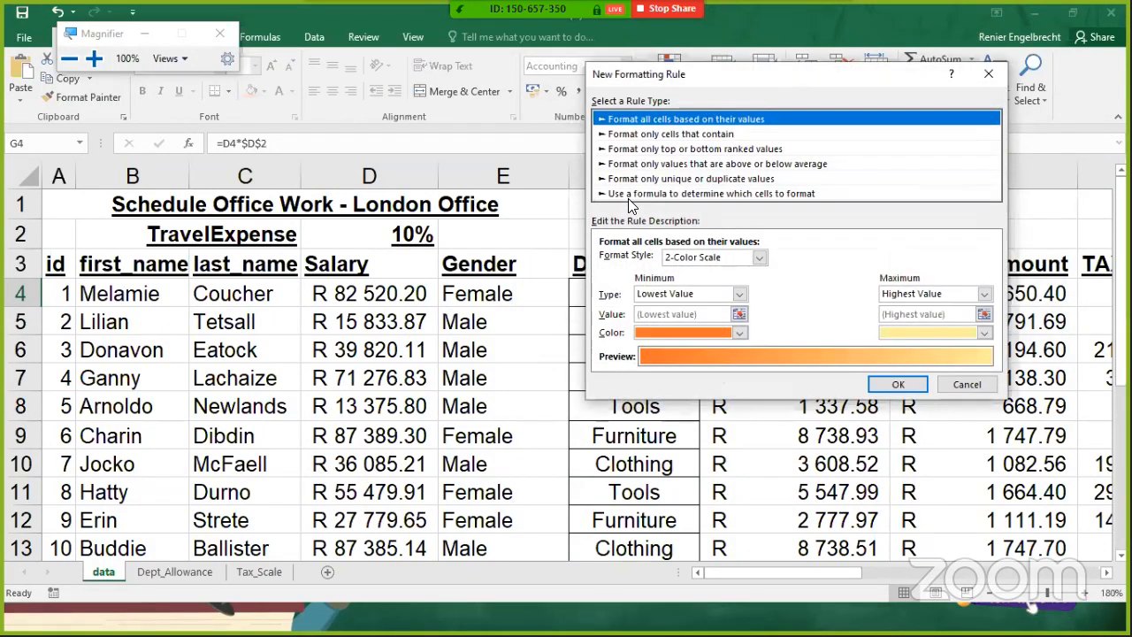
{"action": "left_click", "coordinate": [628, 194]}
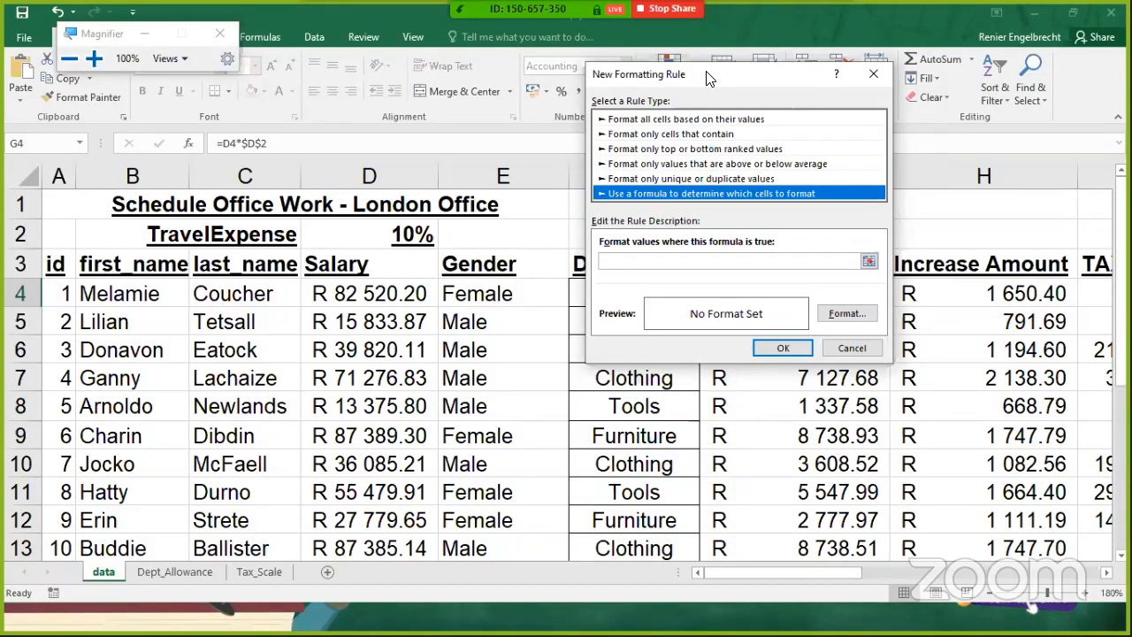
{"action": "left_click_drag", "start_coordinate": [707, 74], "coordinate": [855, 77]}
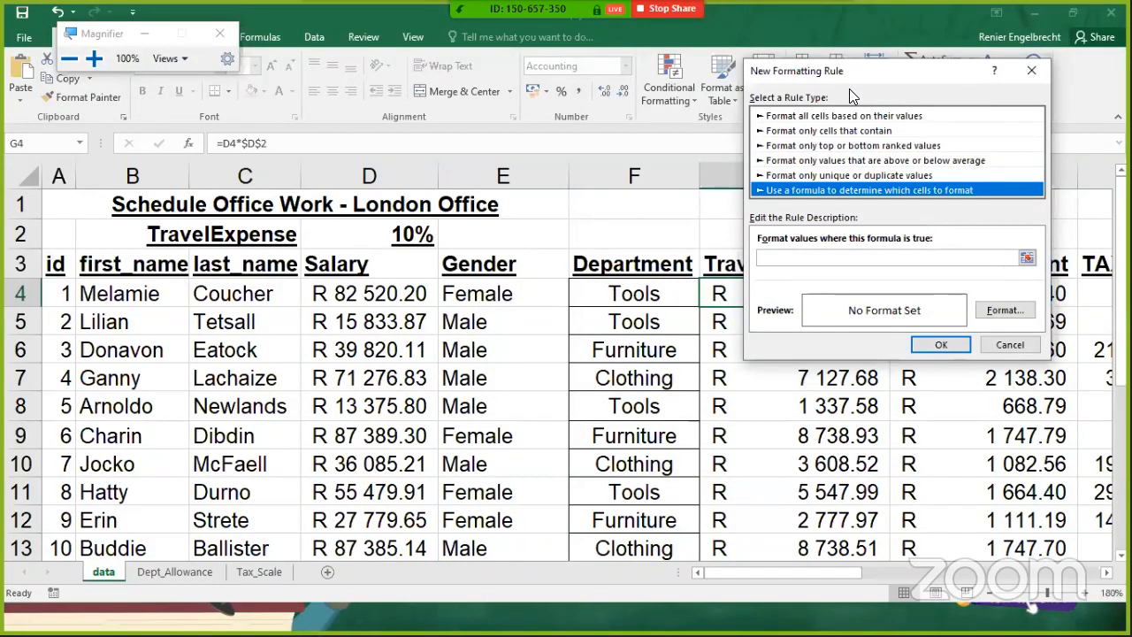
Enter =$G4>5600 as the rule's condition, with only the column of the G4 reference locked
{"action": "left_click", "coordinate": [801, 259]}
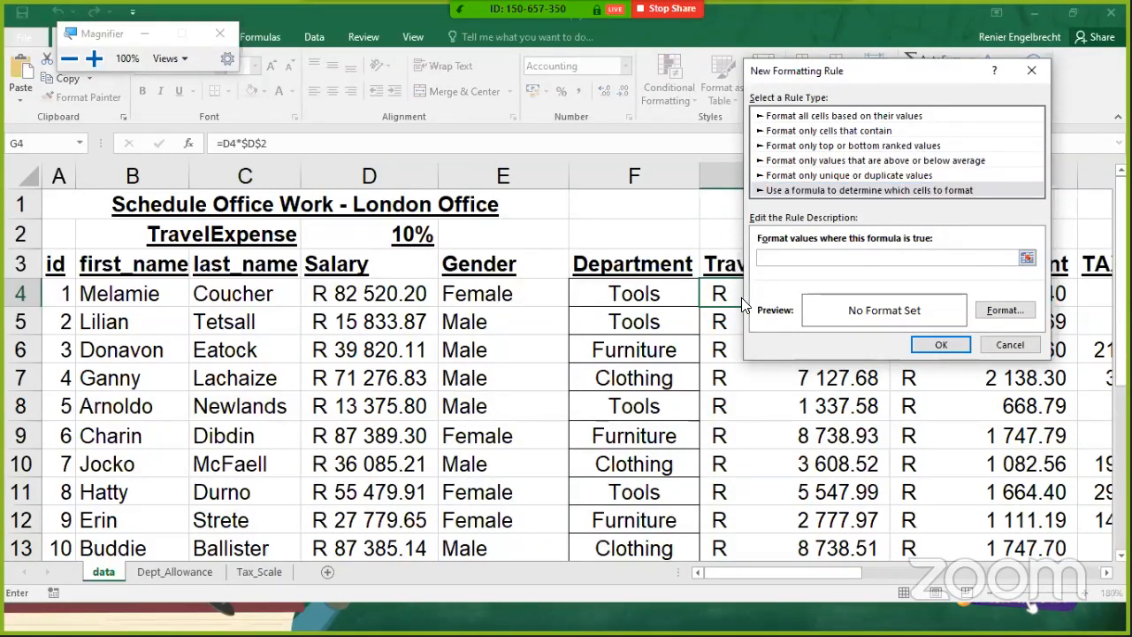
{"action": "type", "text": "="}
{"action": "left_click", "coordinate": [727, 296]}
{"action": "left_click", "coordinate": [784, 264]}
{"action": "key", "text": "BackSpace"}
{"action": "type", "text": ">5600"}
Give the rule a dark blue background fill and confirm the new rule
{"action": "left_click", "coordinate": [1025, 317]}
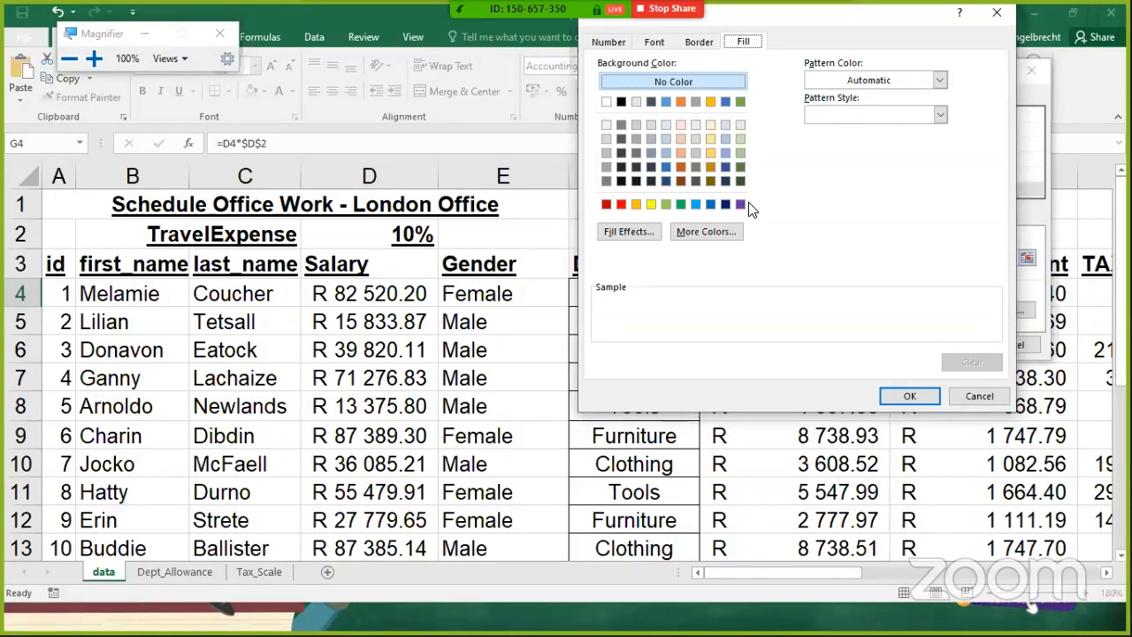
{"action": "left_click", "coordinate": [726, 166]}
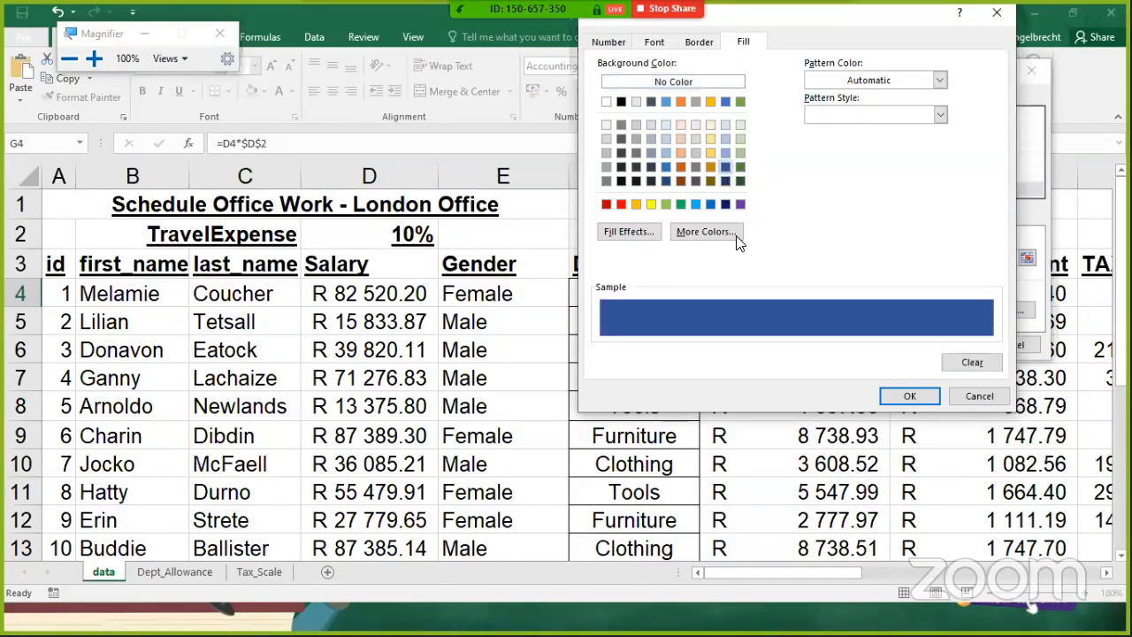
{"action": "left_click", "coordinate": [912, 396]}
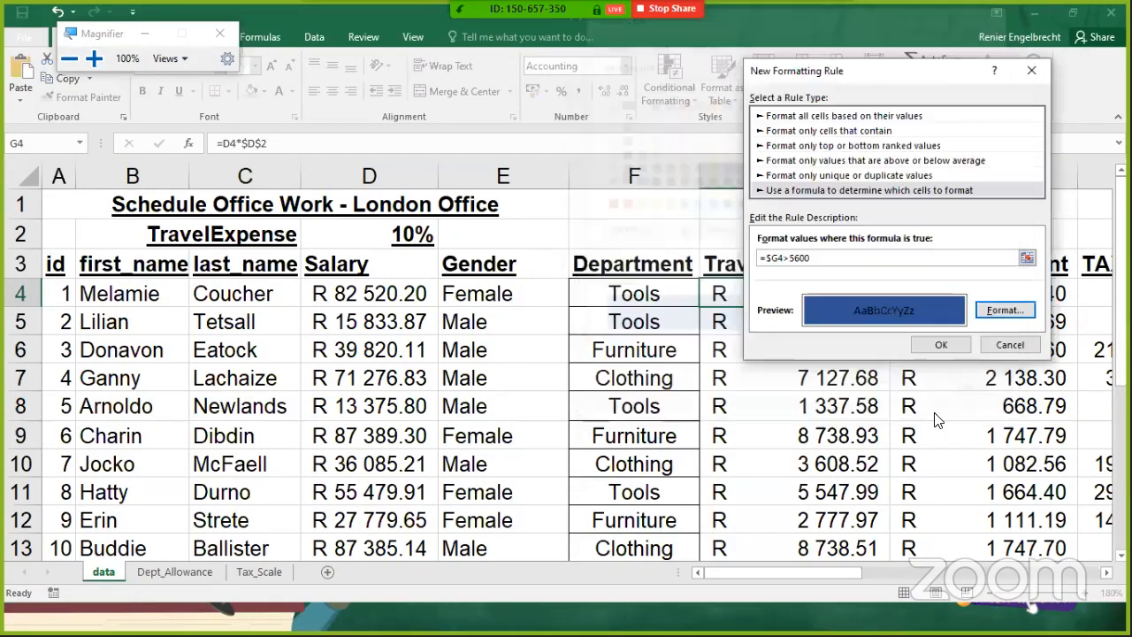
{"action": "left_click", "coordinate": [936, 345]}
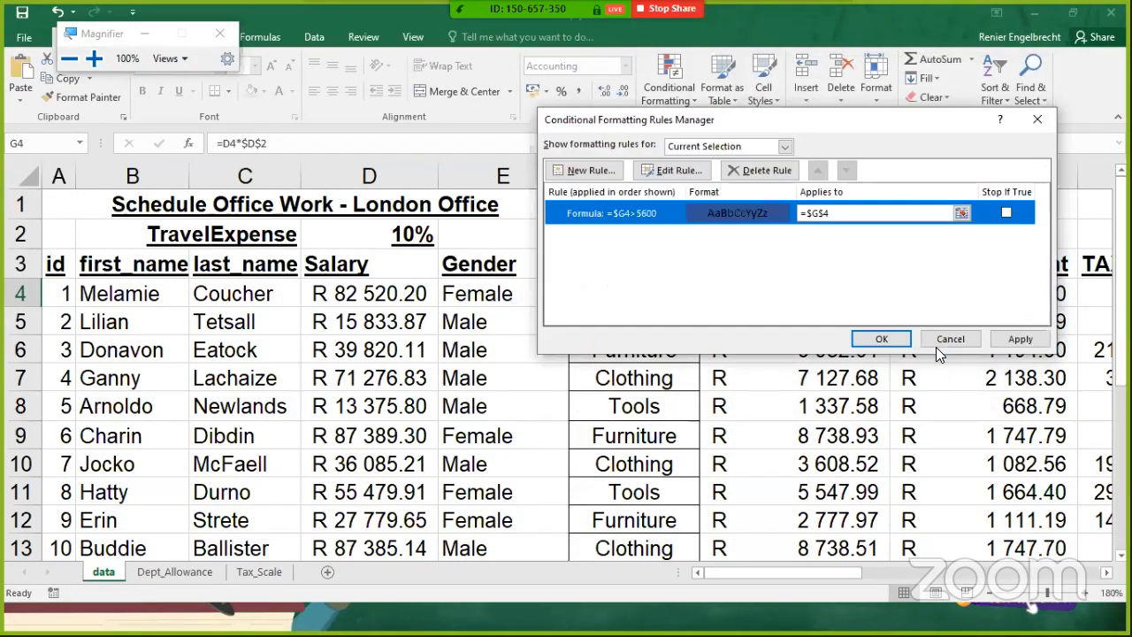
Set the rule's applied range to the salaries =$D$4:$D$23 and magnify the screen to 175%
{"action": "left_click", "coordinate": [962, 214]}
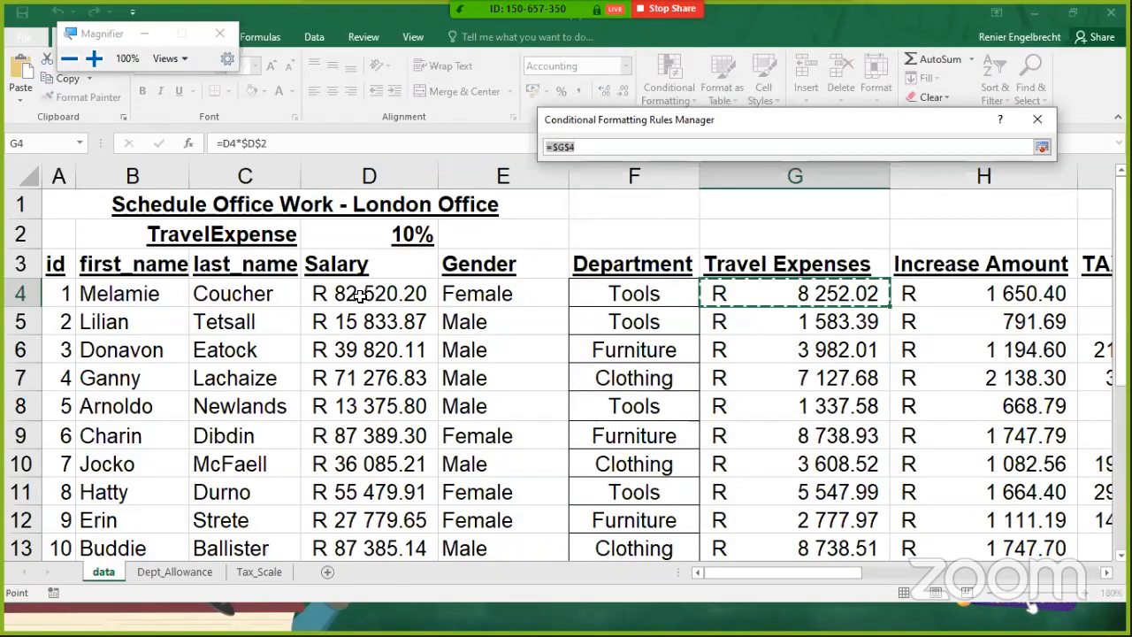
{"action": "left_click_drag", "start_coordinate": [353, 292], "coordinate": [392, 496]}
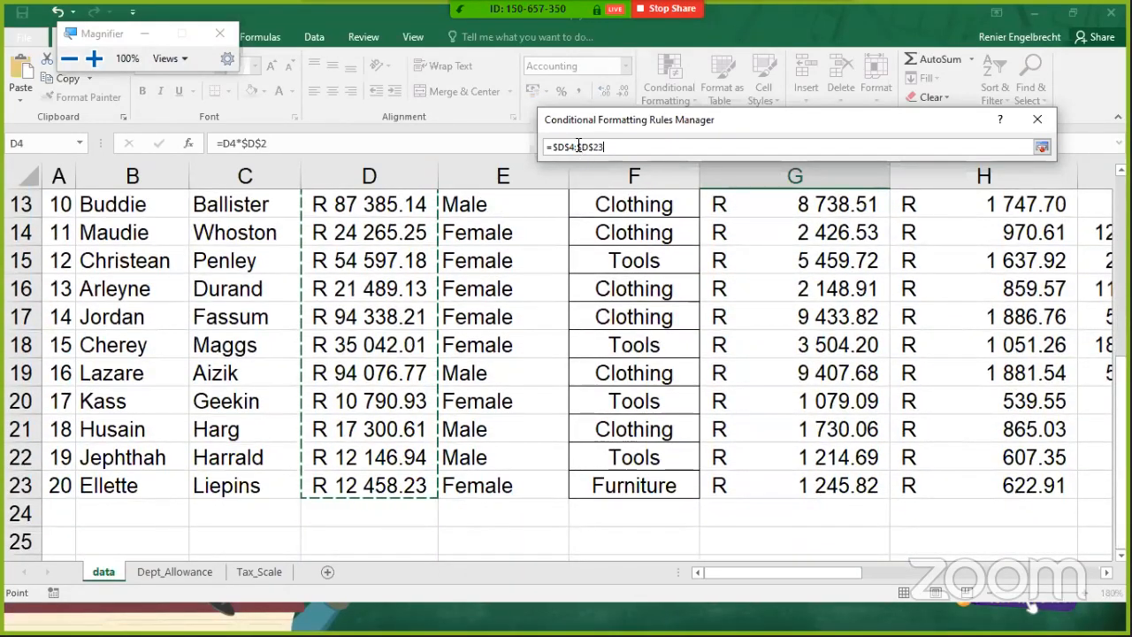
{"action": "left_click", "coordinate": [174, 60]}
{"action": "left_click", "coordinate": [177, 98]}
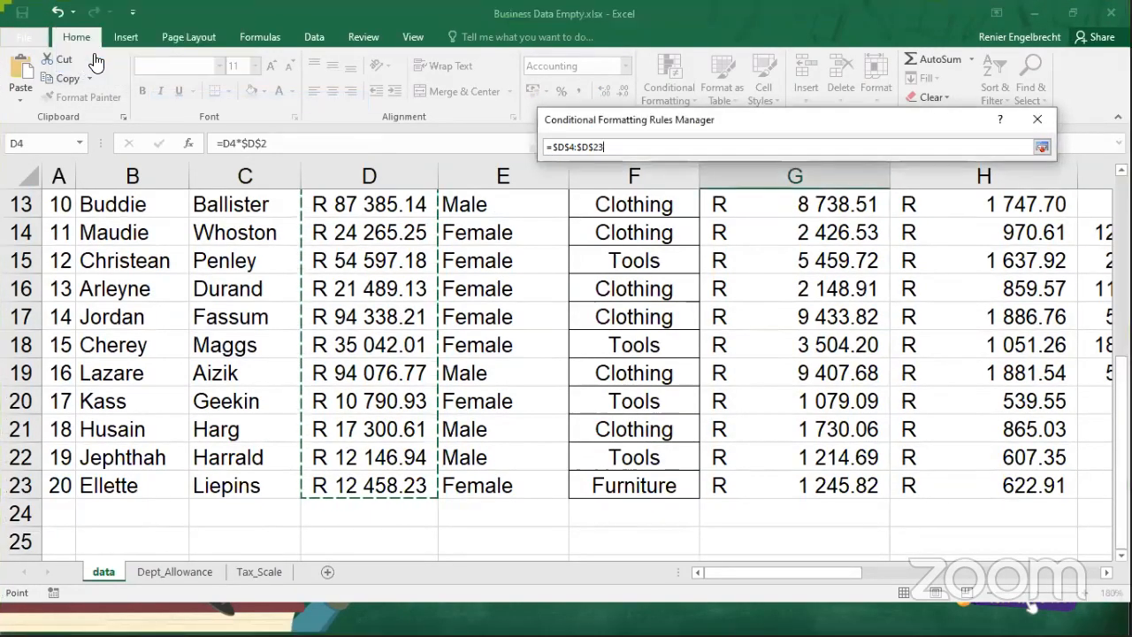
{"action": "left_click", "coordinate": [94, 58]}
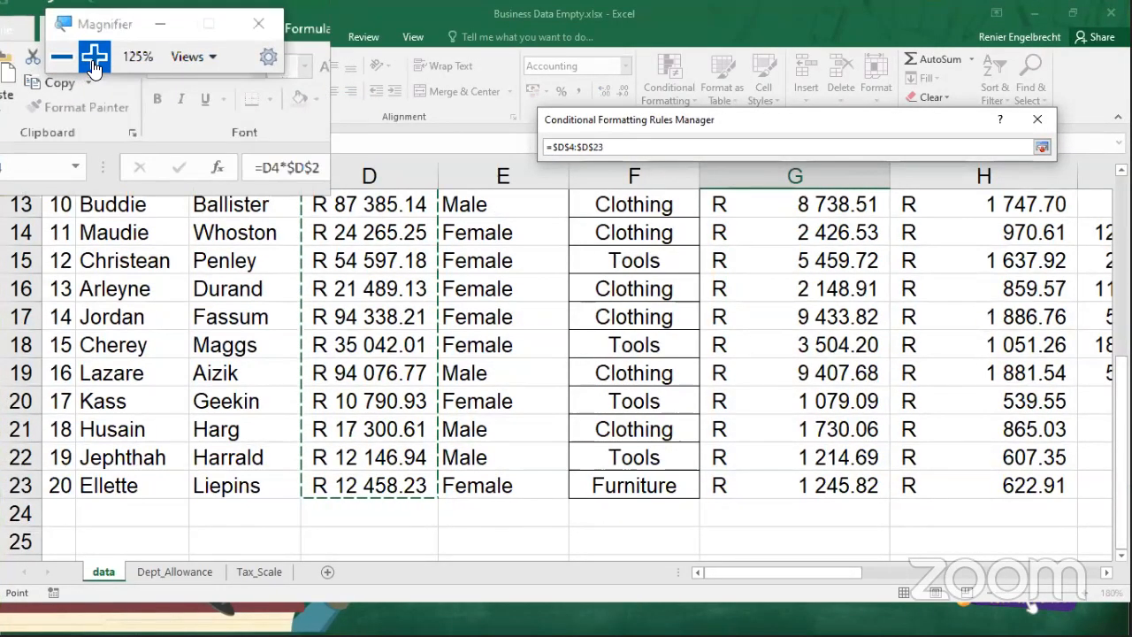
{"action": "left_click", "coordinate": [94, 59]}
{"action": "left_click", "coordinate": [94, 58]}
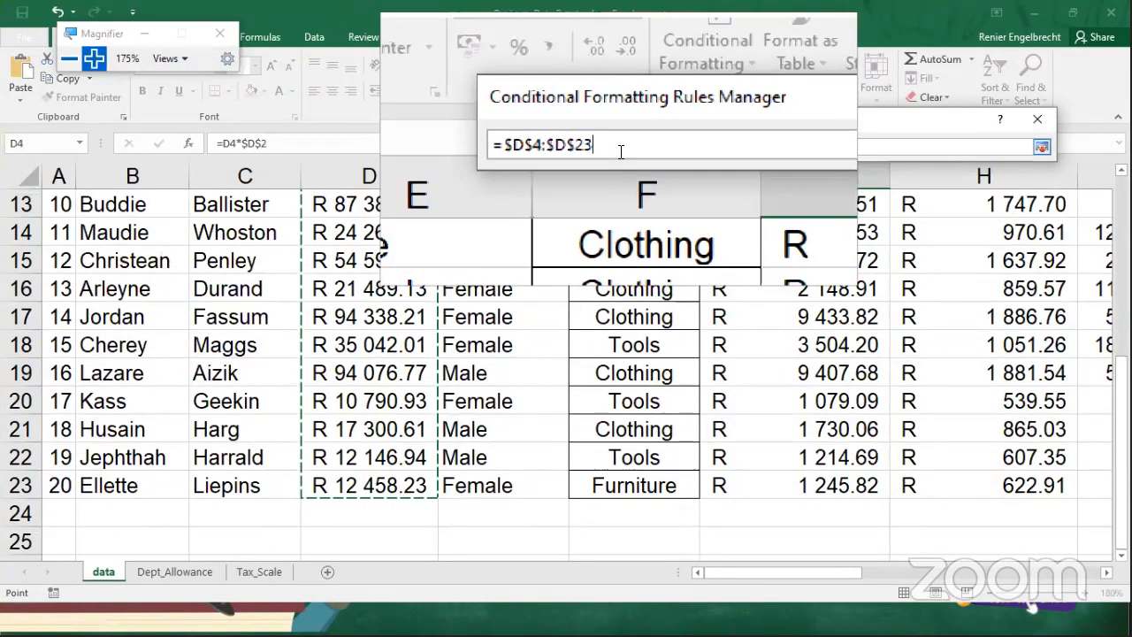
Apply the conditional formatting rule to the salary range and return the screen magnification to 100%
{"action": "left_click", "coordinate": [1044, 150]}
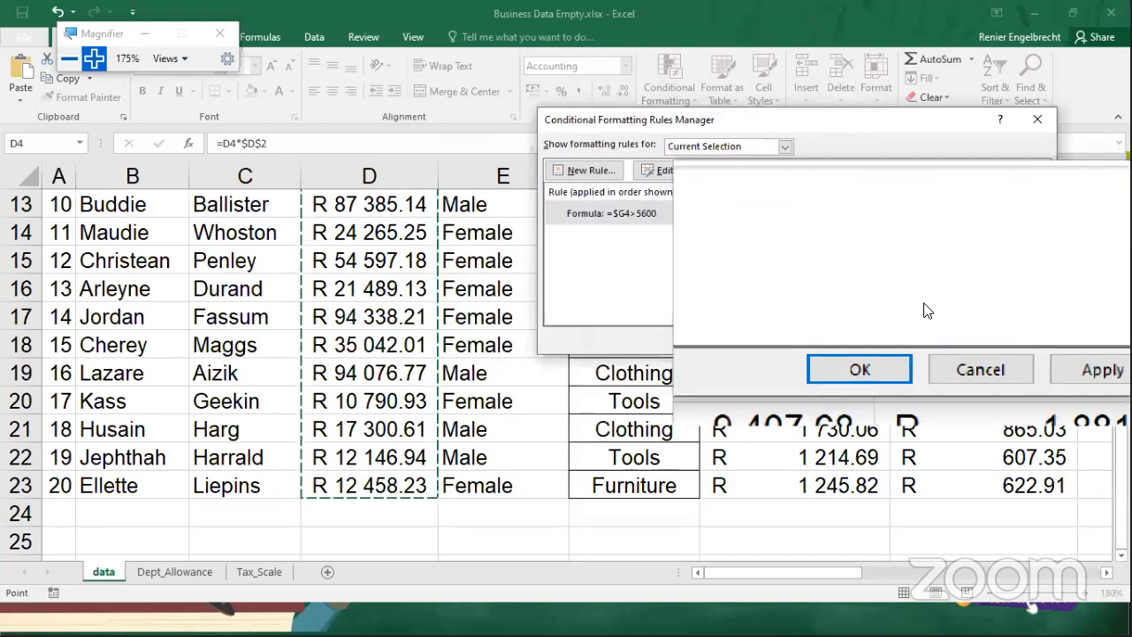
{"action": "left_click", "coordinate": [1019, 340]}
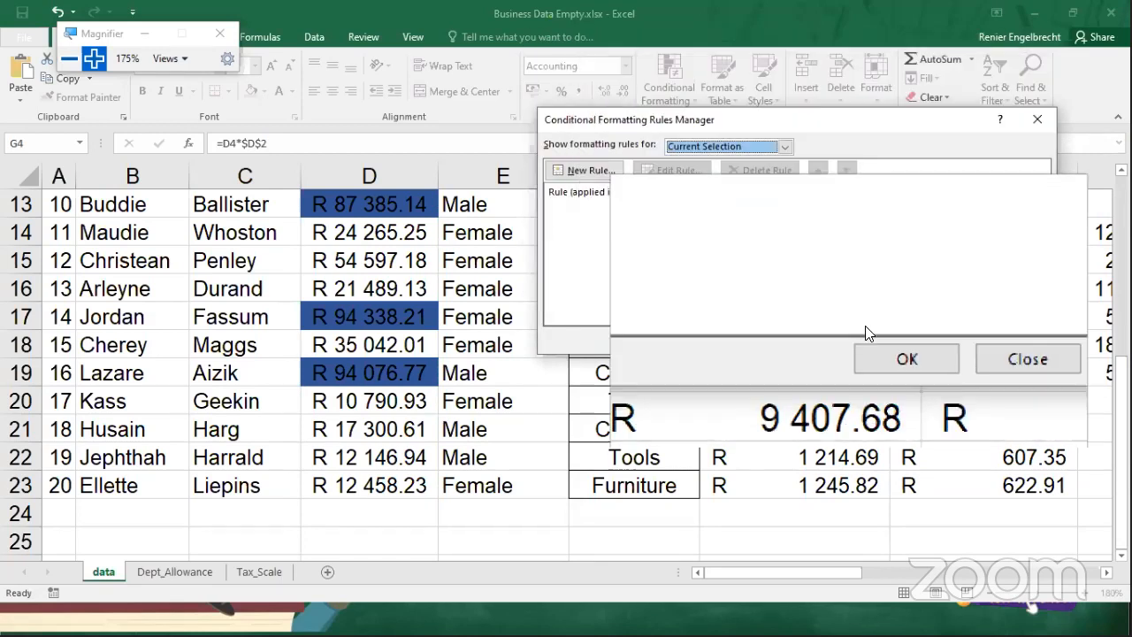
{"action": "left_click", "coordinate": [871, 342]}
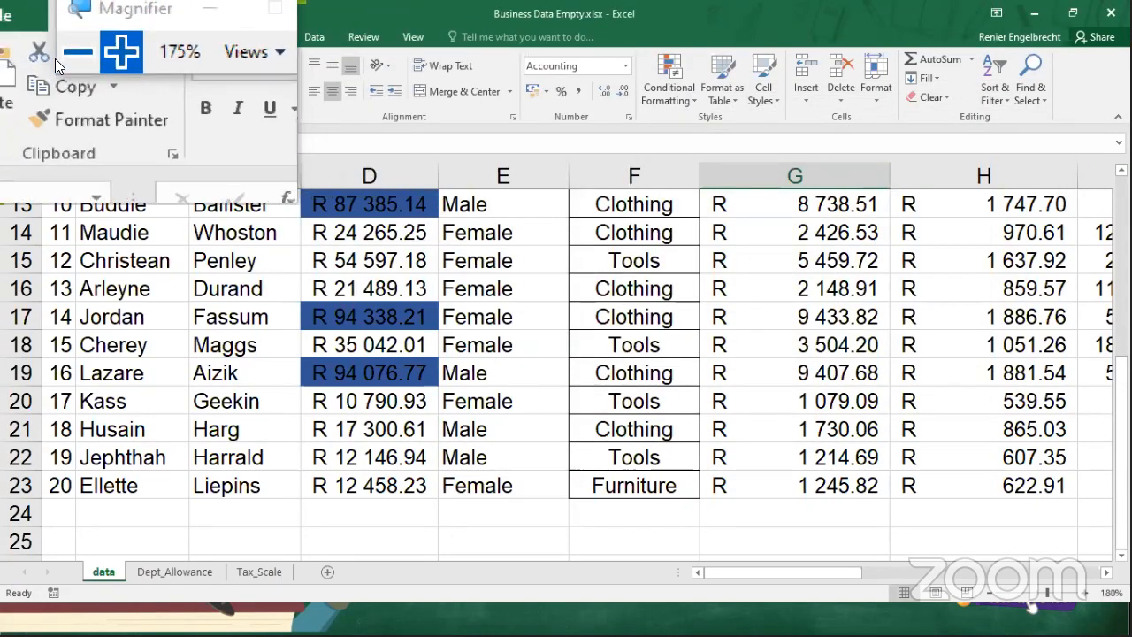
{"action": "left_click", "coordinate": [75, 62]}
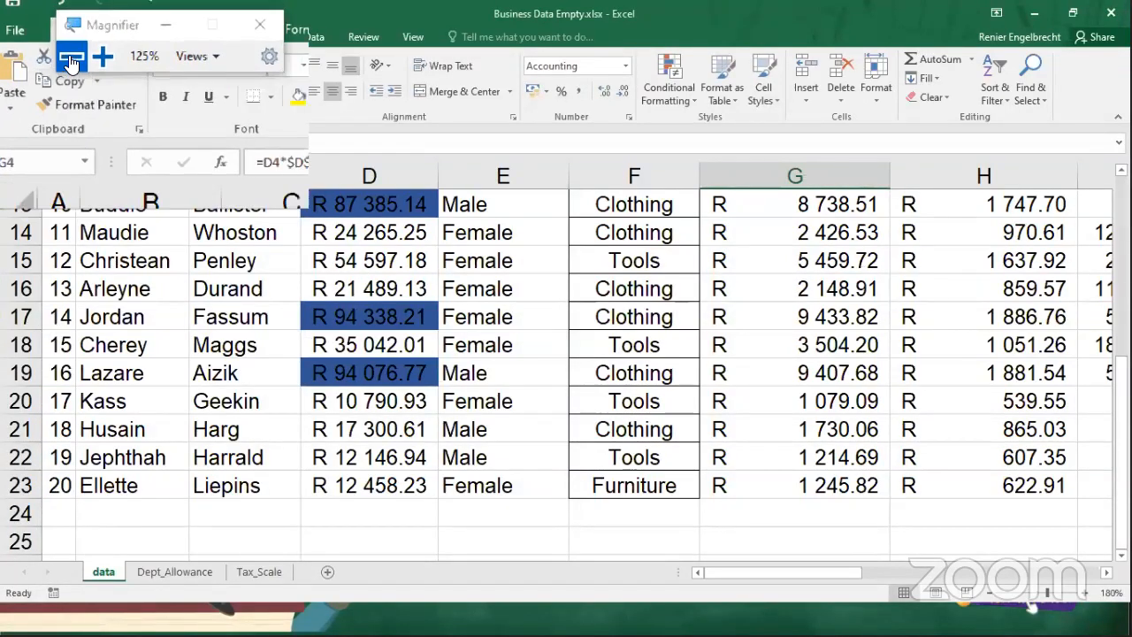
{"action": "left_click", "coordinate": [71, 61]}
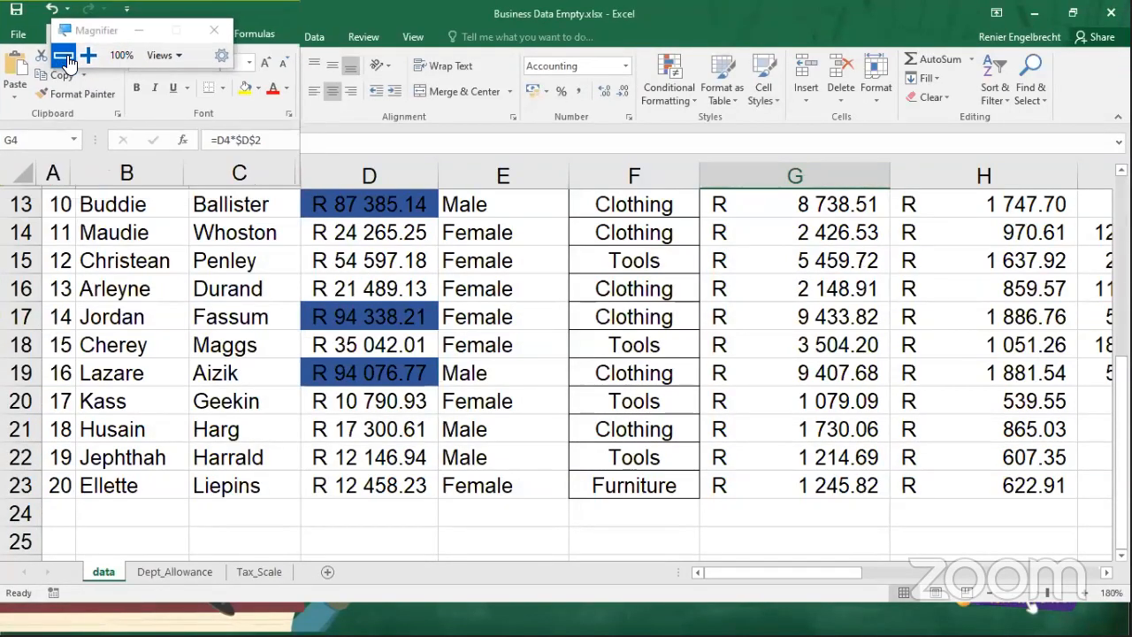
Compare the Travel Expenses in column G with the highlighted salaries in column D down to row 23
{"action": "left_click", "coordinate": [176, 58]}
{"action": "left_click", "coordinate": [190, 95]}
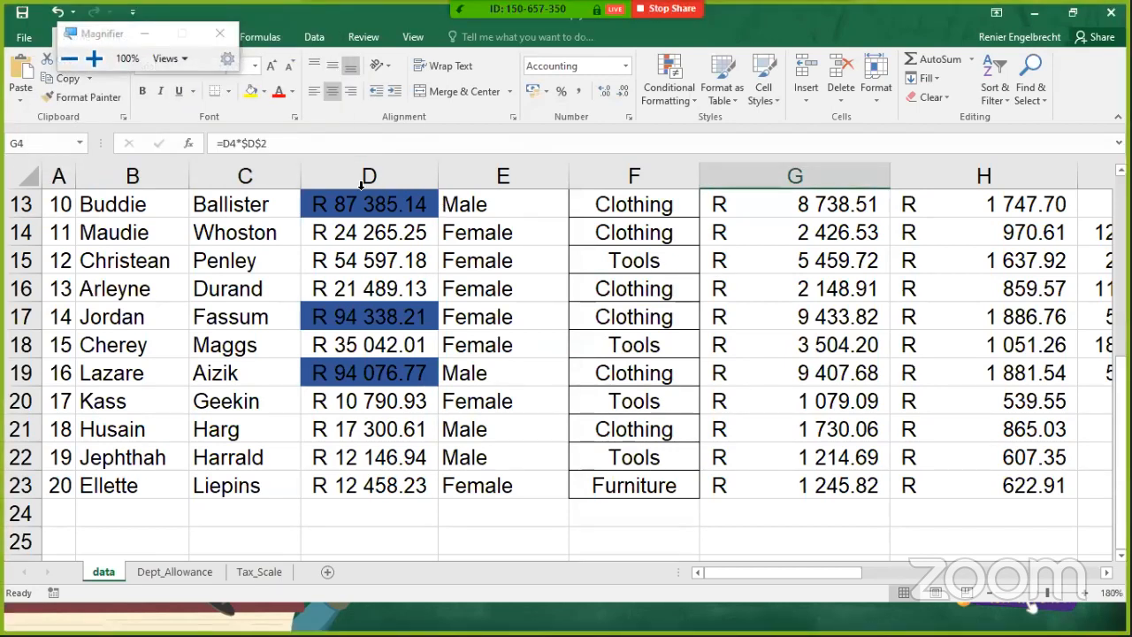
{"action": "left_click", "coordinate": [778, 206]}
{"action": "scroll", "coordinate": [778, 239], "scroll_direction": "up", "scroll_amount": 3}
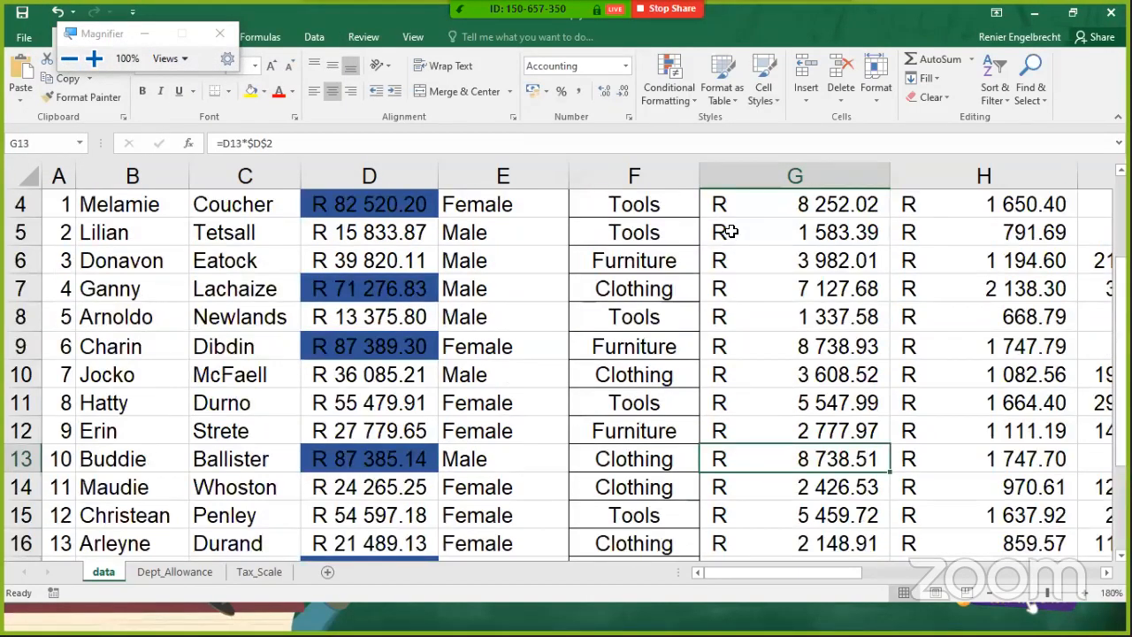
{"action": "left_click", "coordinate": [768, 402]}
{"action": "left_click", "coordinate": [752, 287]}
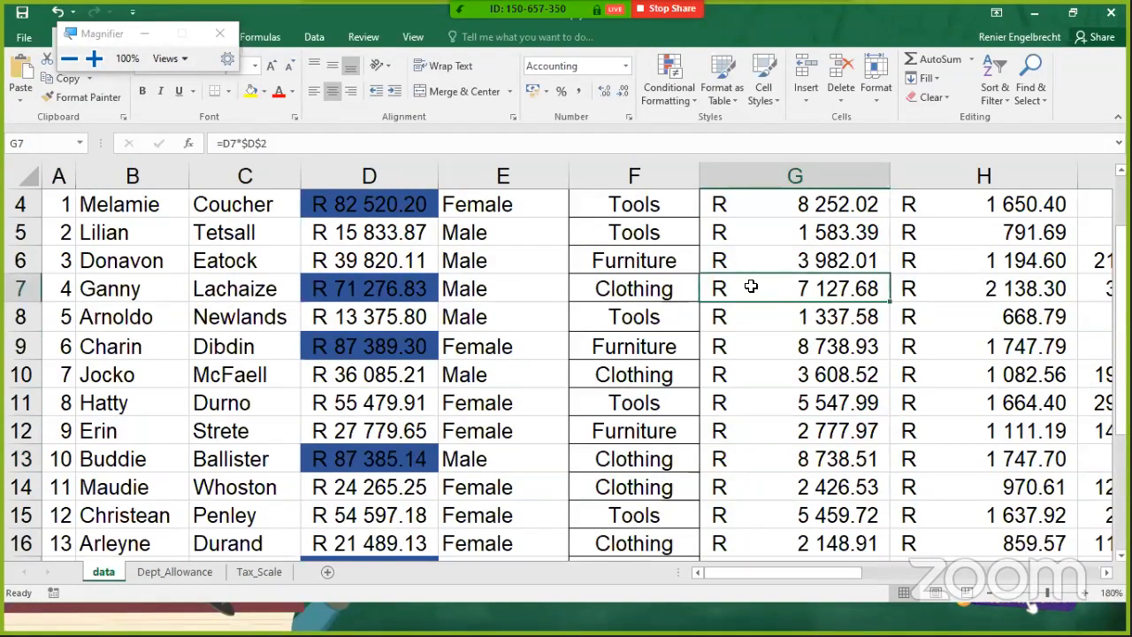
{"action": "left_click", "coordinate": [786, 350]}
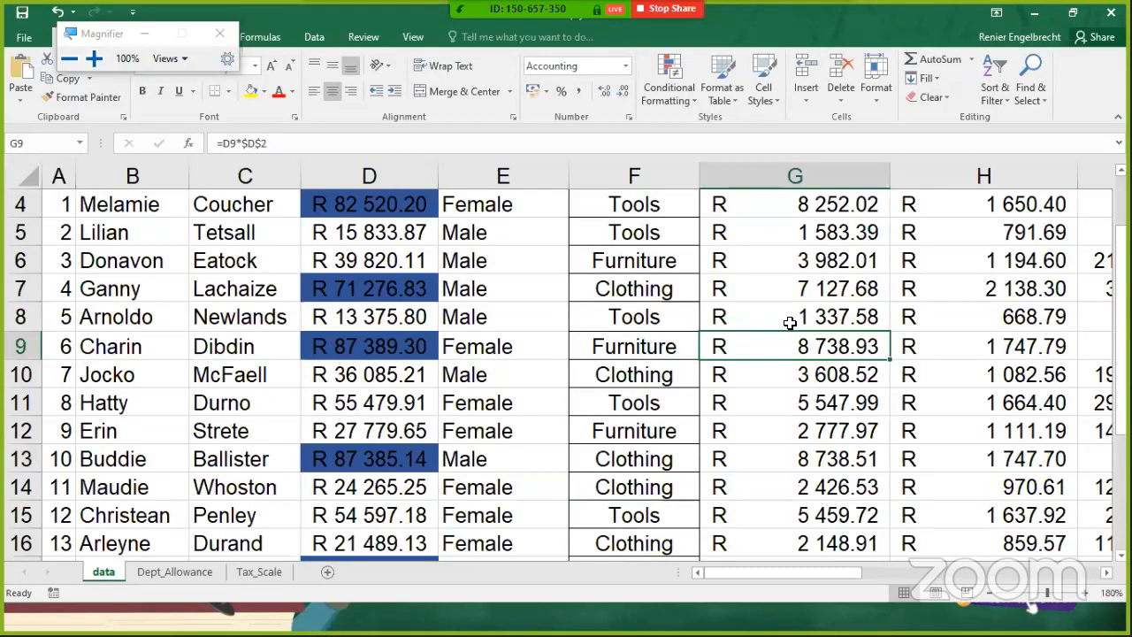
{"action": "scroll", "coordinate": [771, 403], "scroll_direction": "down", "scroll_amount": 1}
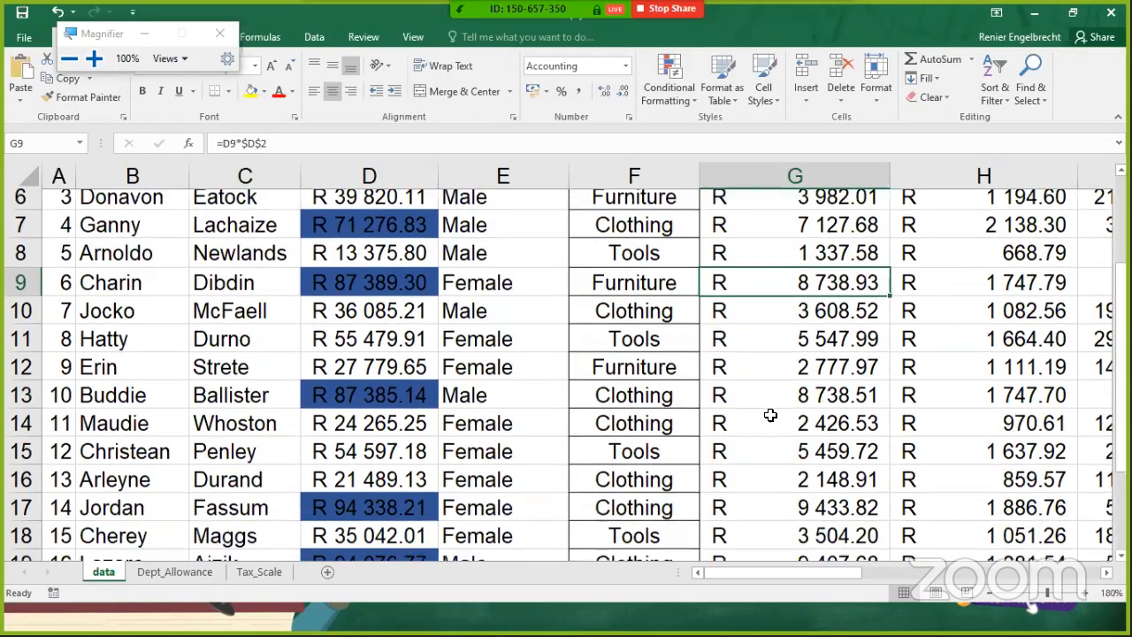
{"action": "scroll", "coordinate": [772, 408], "scroll_direction": "down", "scroll_amount": 1}
{"action": "scroll", "coordinate": [771, 402], "scroll_direction": "down", "scroll_amount": 1}
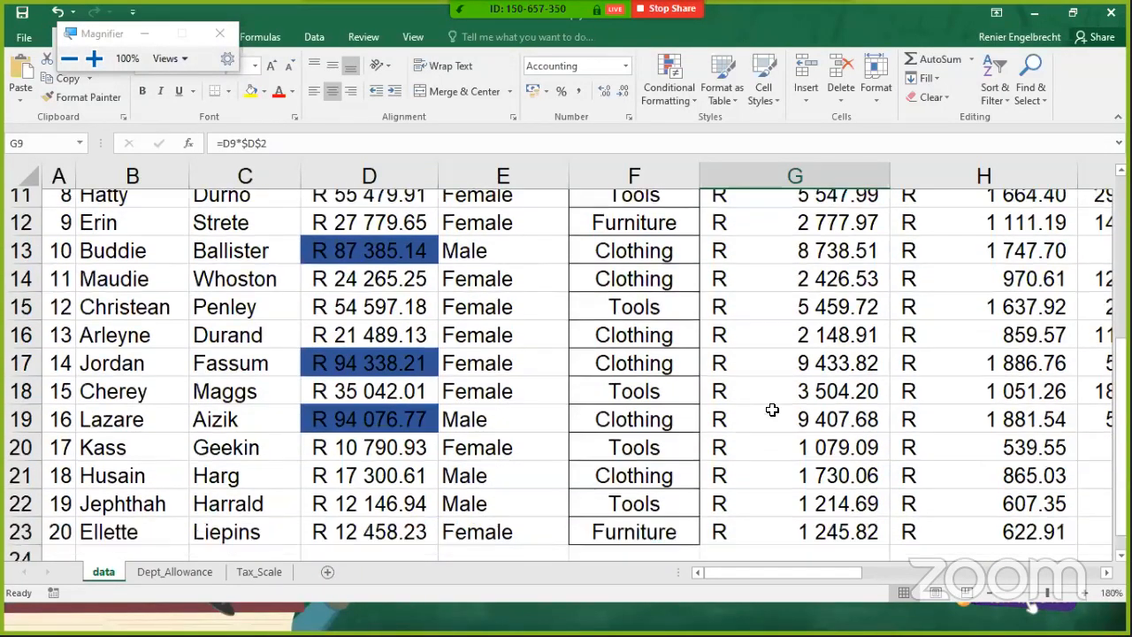
{"action": "scroll", "coordinate": [772, 413], "scroll_direction": "down", "scroll_amount": 1}
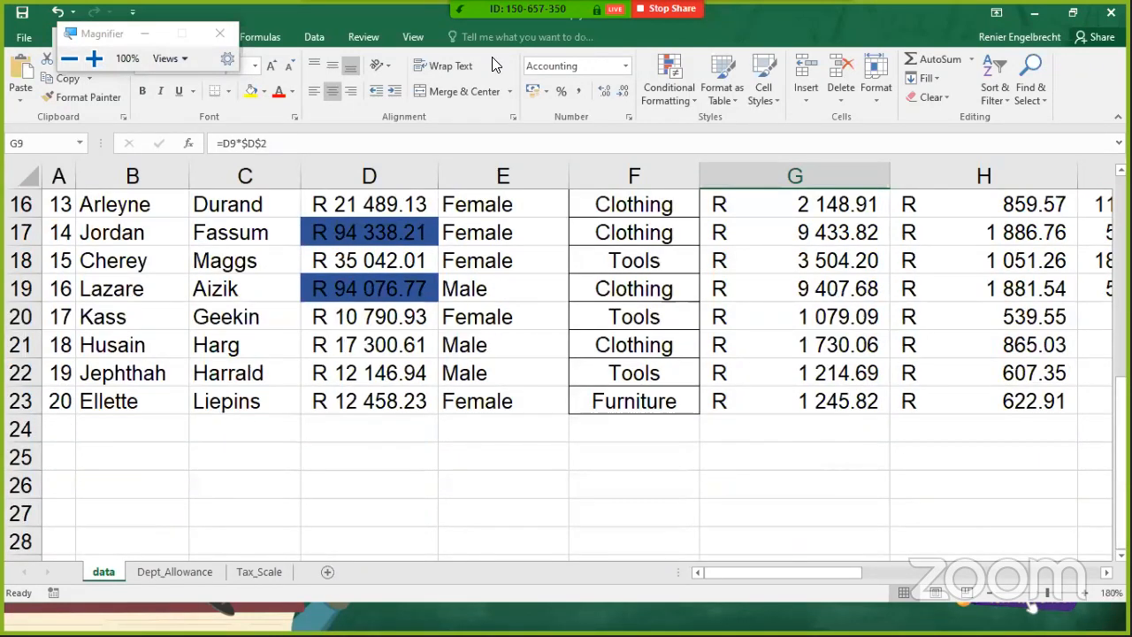
Look through the conditional formatting options and switch to the presentation slide to read the second exercise task
{"action": "left_click", "coordinate": [670, 88]}
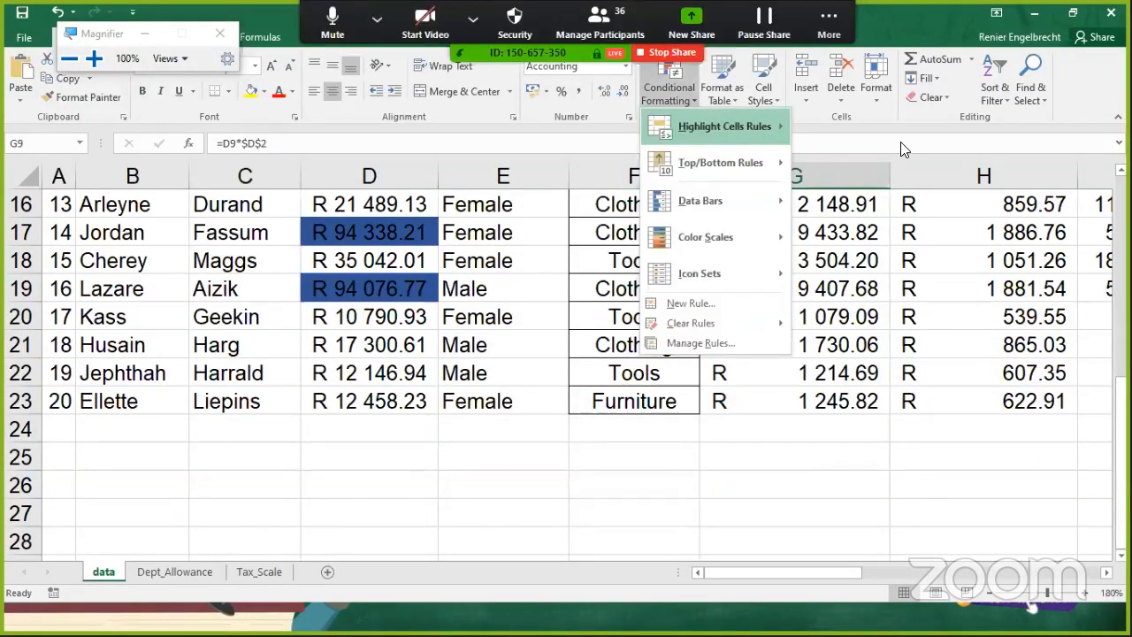
{"action": "mouse_move", "coordinate": [721, 127]}
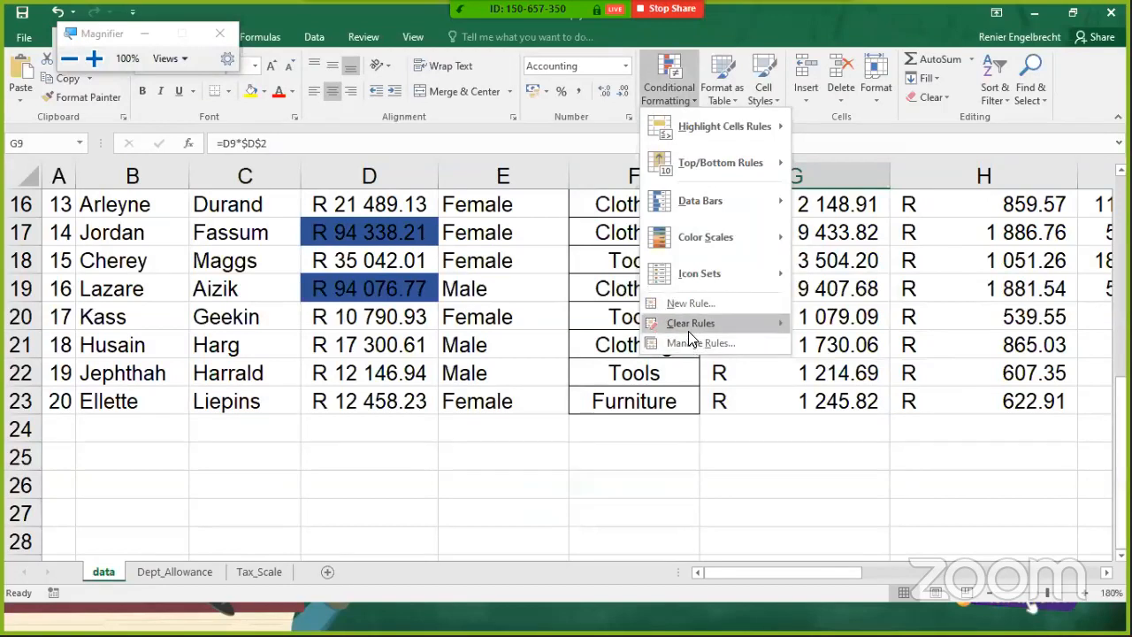
{"action": "mouse_move", "coordinate": [689, 332]}
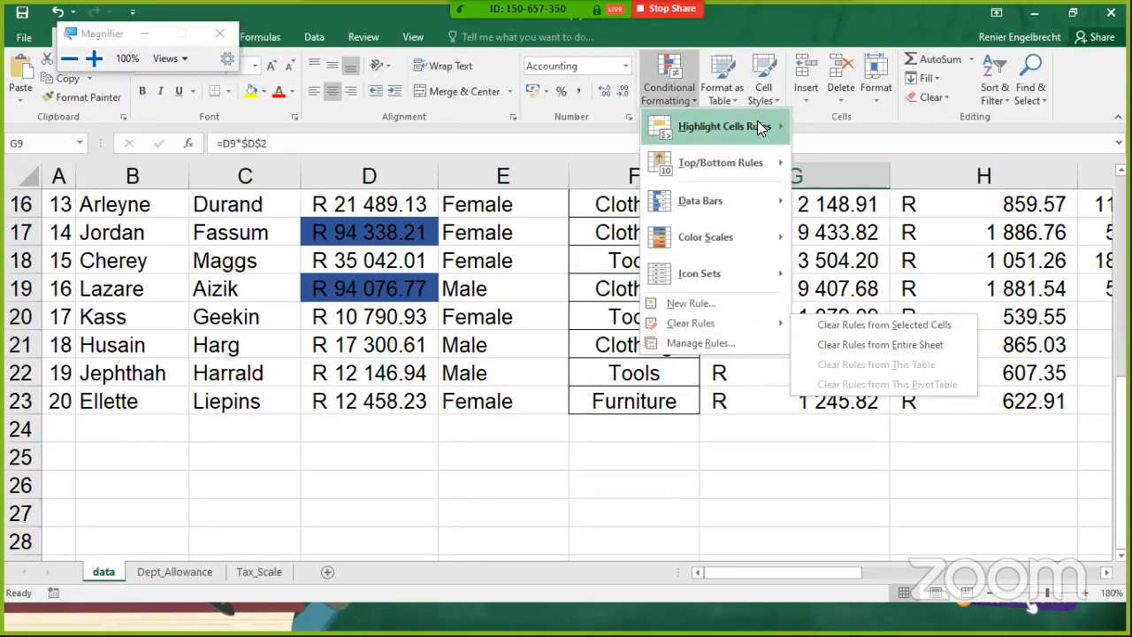
{"action": "mouse_move", "coordinate": [761, 129]}
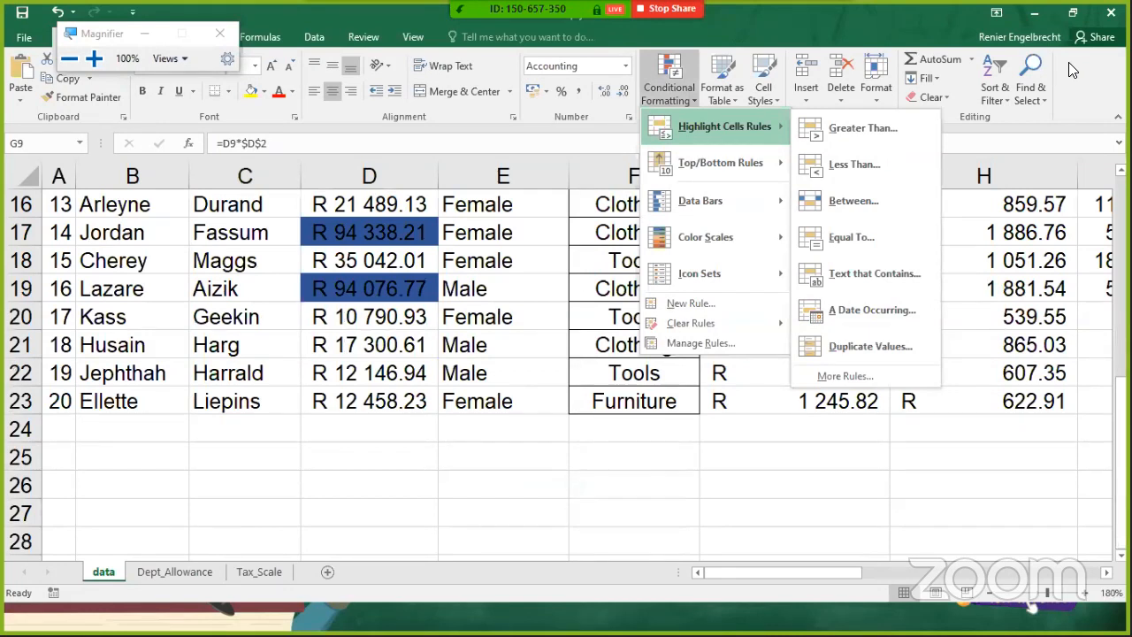
{"action": "key", "text": "alt+Tab"}
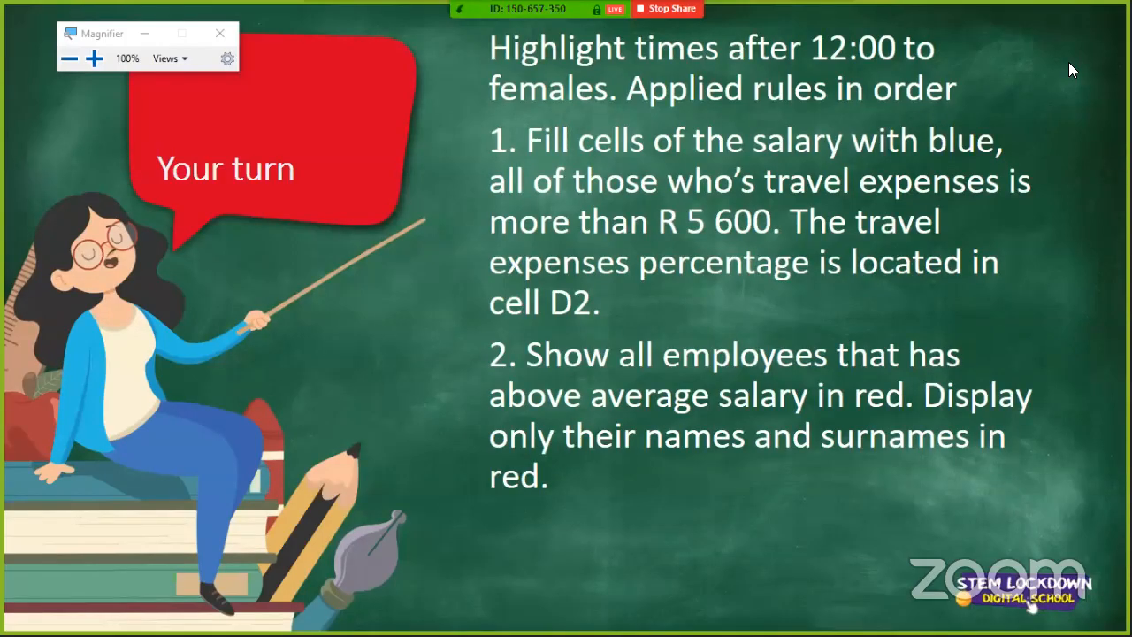
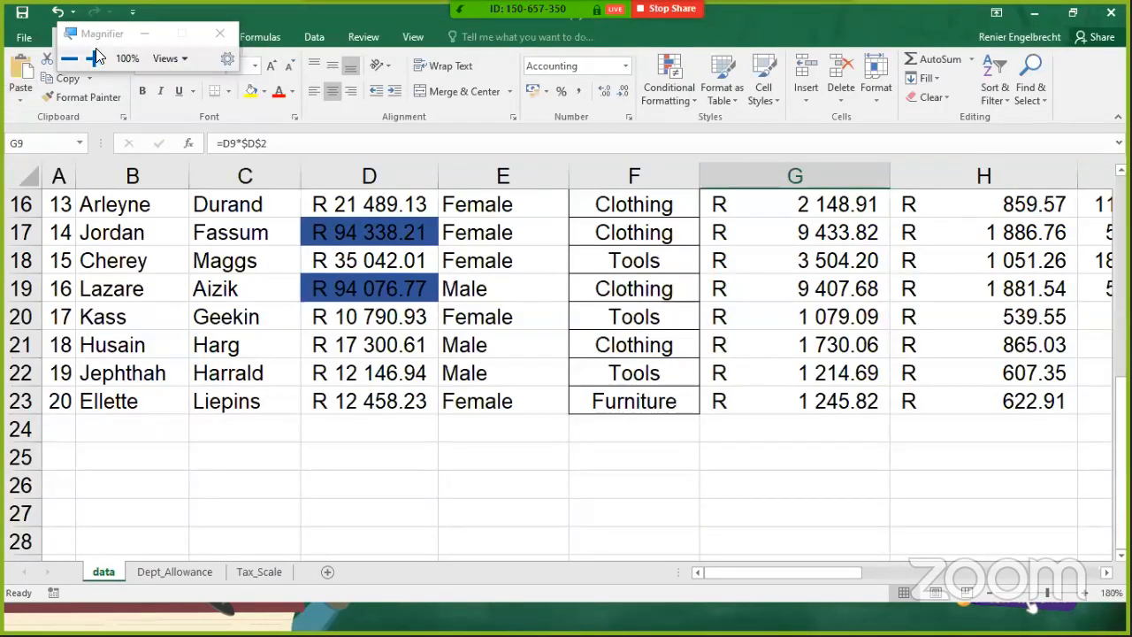
Switch the Magnifier to Lens view and set its magnification to 175%
{"action": "left_click", "coordinate": [168, 58]}
{"action": "left_click", "coordinate": [196, 106]}
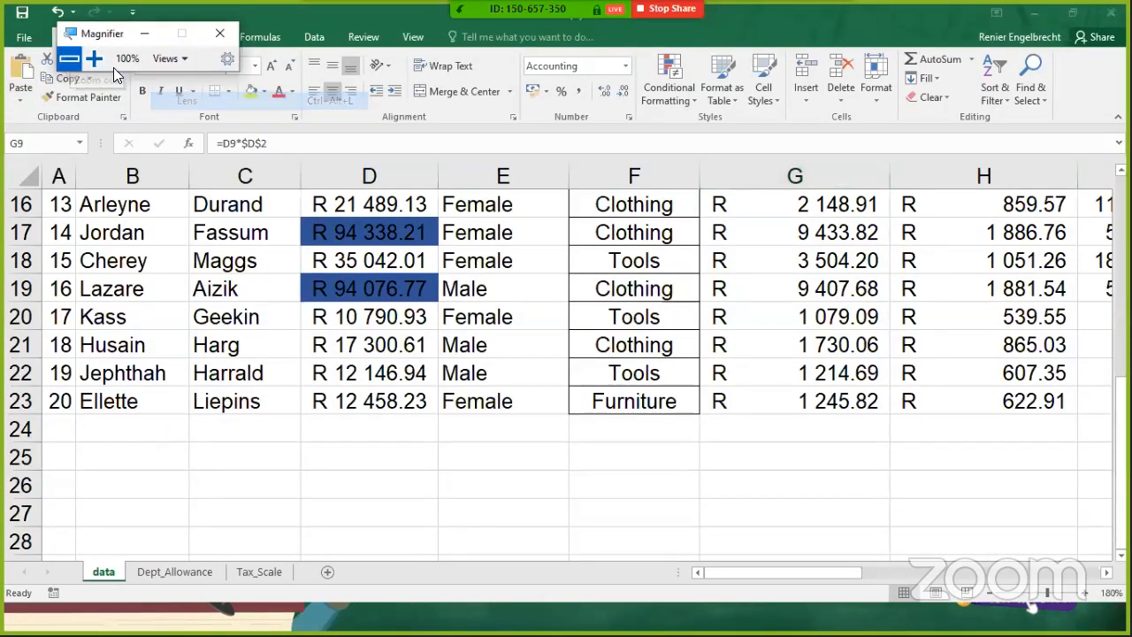
{"action": "left_click", "coordinate": [93, 62]}
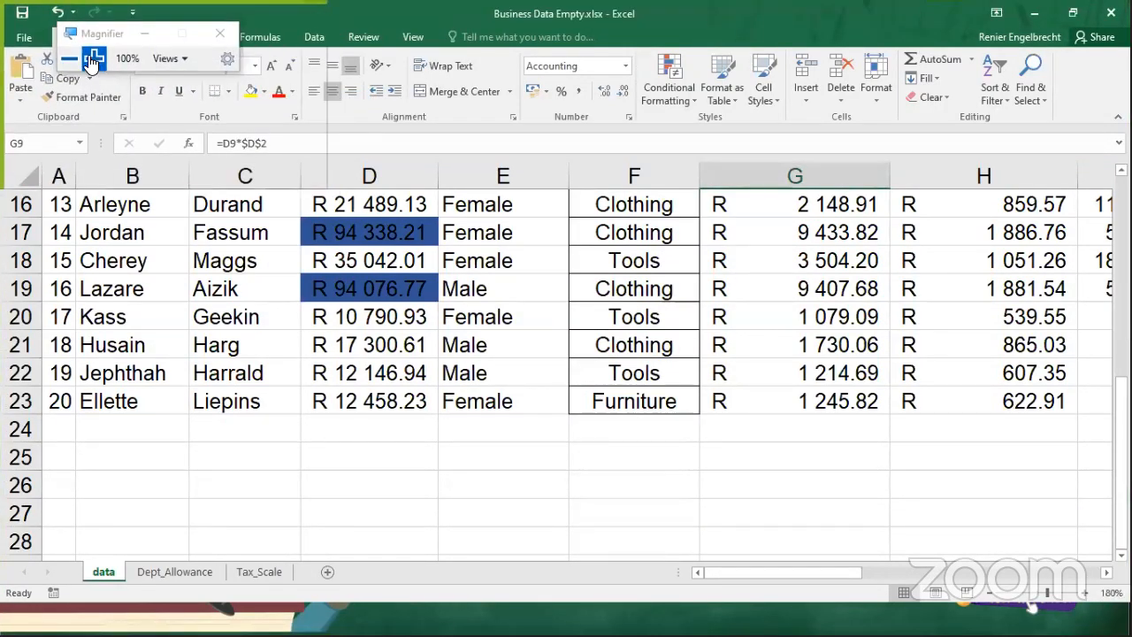
{"action": "left_click", "coordinate": [93, 62]}
{"action": "left_click", "coordinate": [93, 62]}
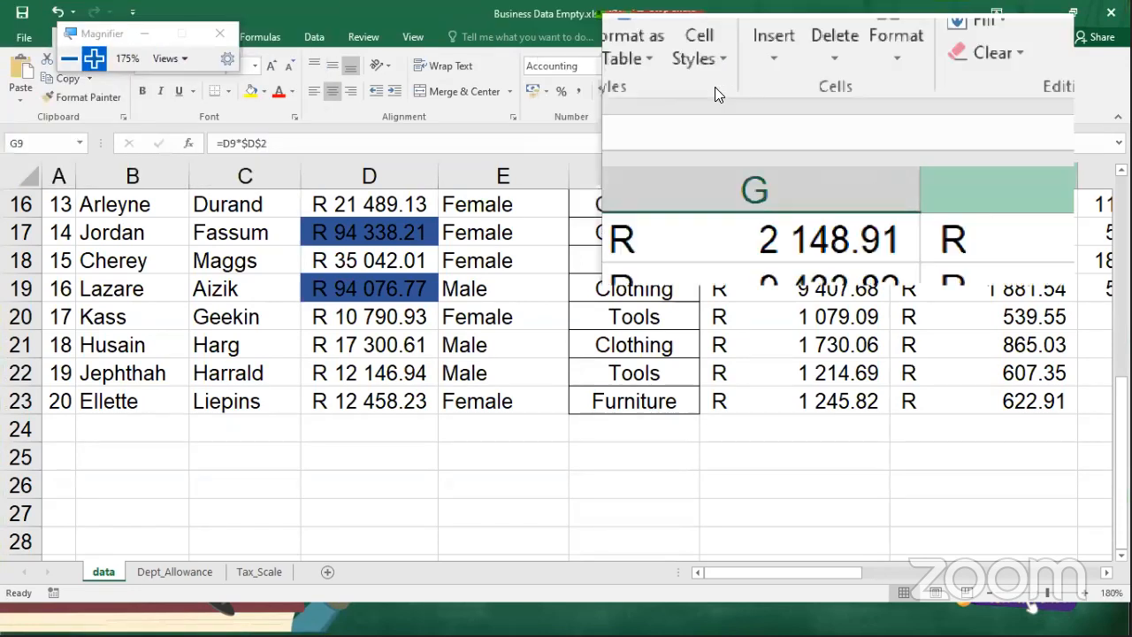
Start a new conditional formatting rule that uses a formula to determine which cells to format
{"action": "left_click", "coordinate": [670, 87]}
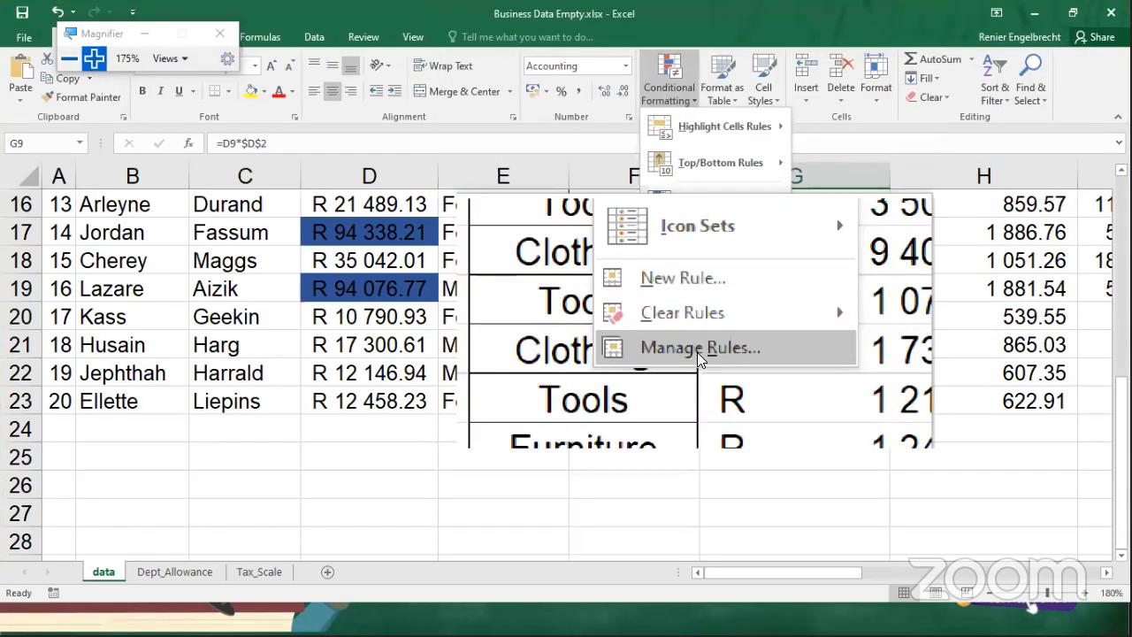
{"action": "left_click", "coordinate": [694, 342]}
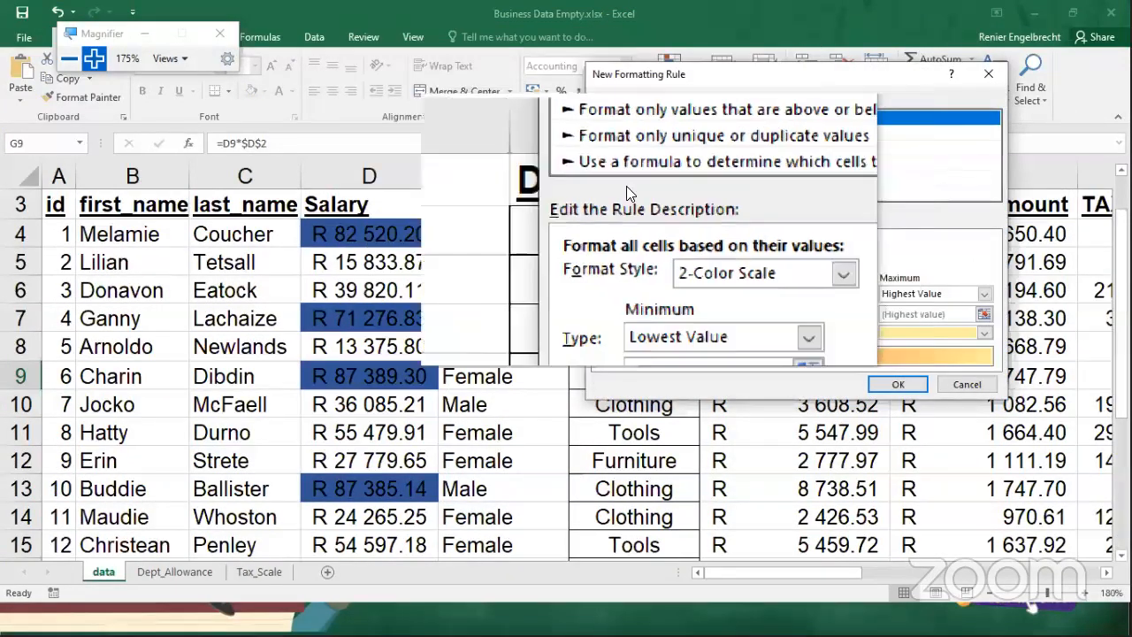
{"action": "left_click", "coordinate": [634, 198]}
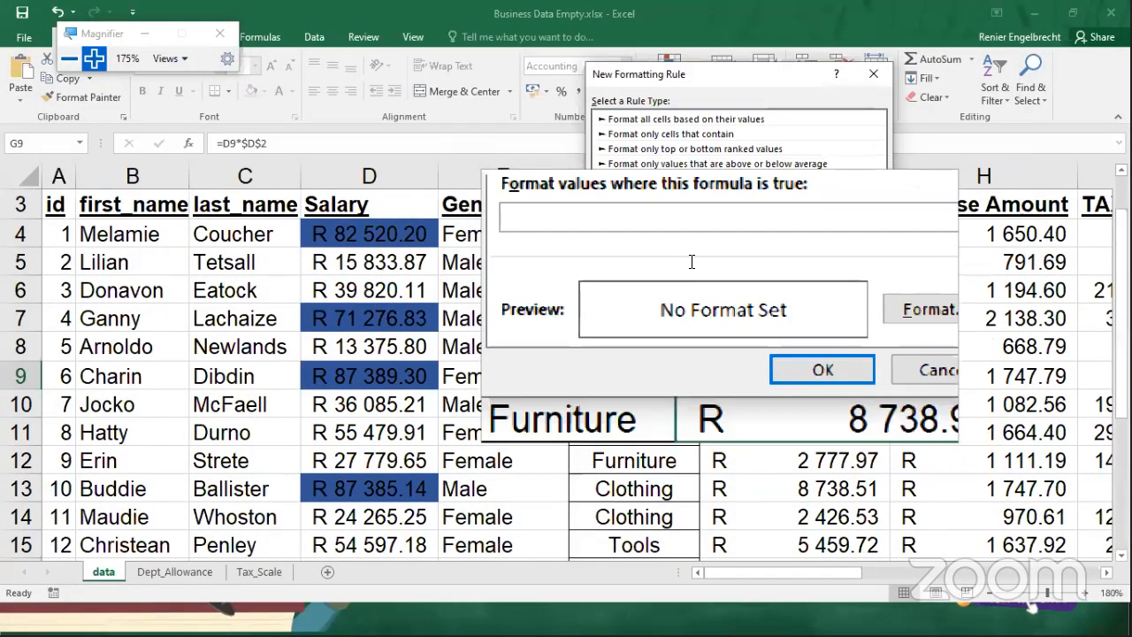
Enter =average($D$4:$D$23) as the rule's formula, with the salary range fully locked
{"action": "left_click", "coordinate": [695, 263]}
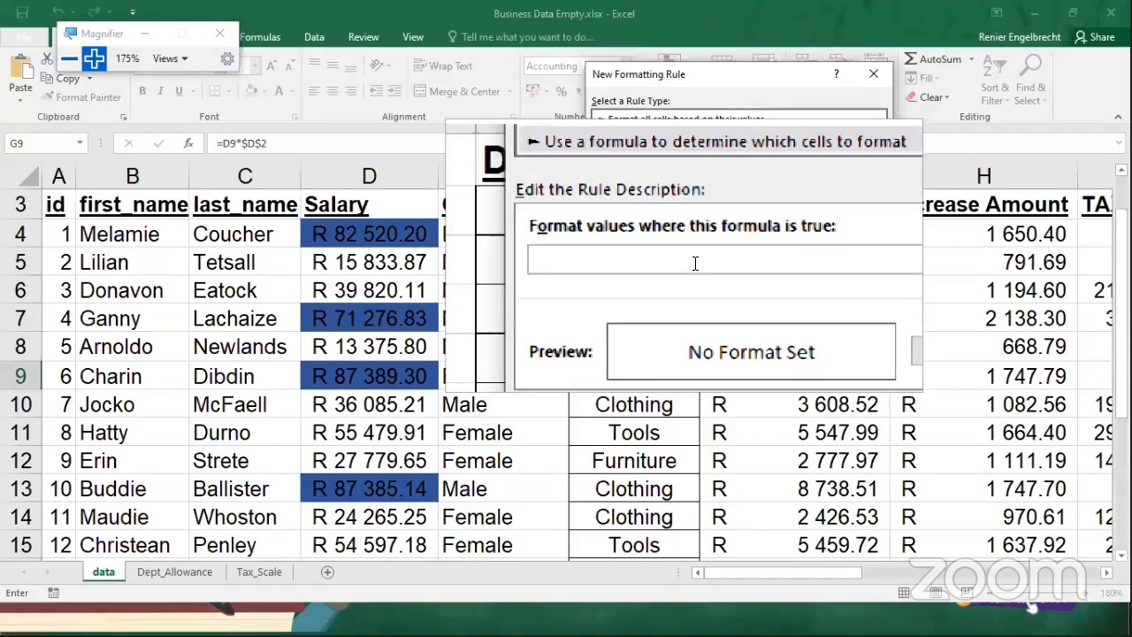
{"action": "type", "text": "="}
{"action": "type", "text": "averag"}
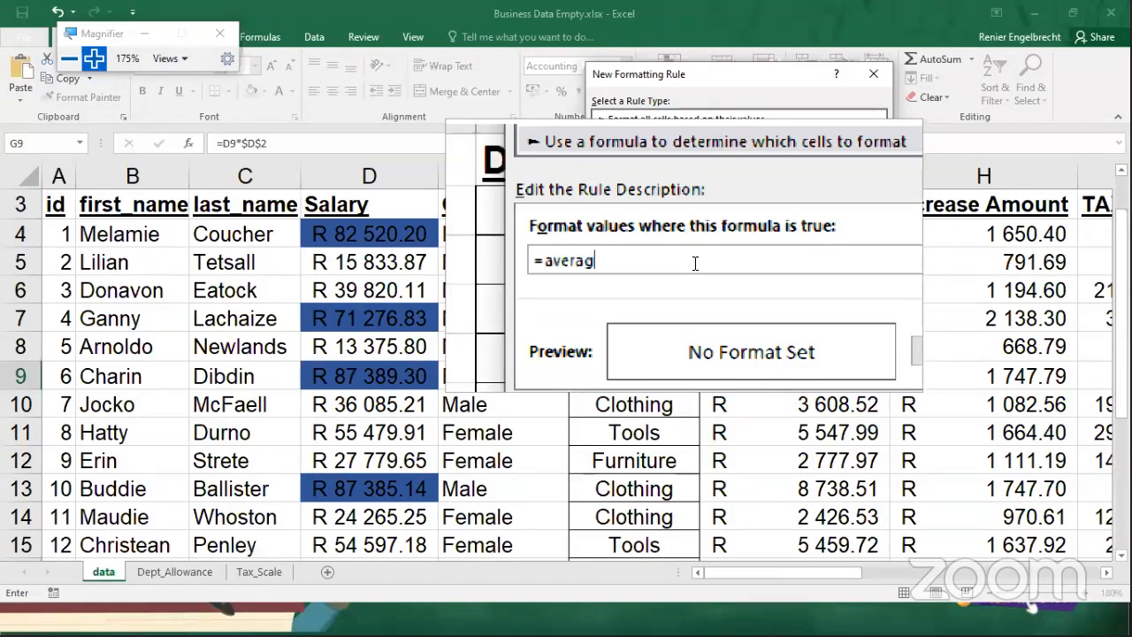
{"action": "type", "text": "e("}
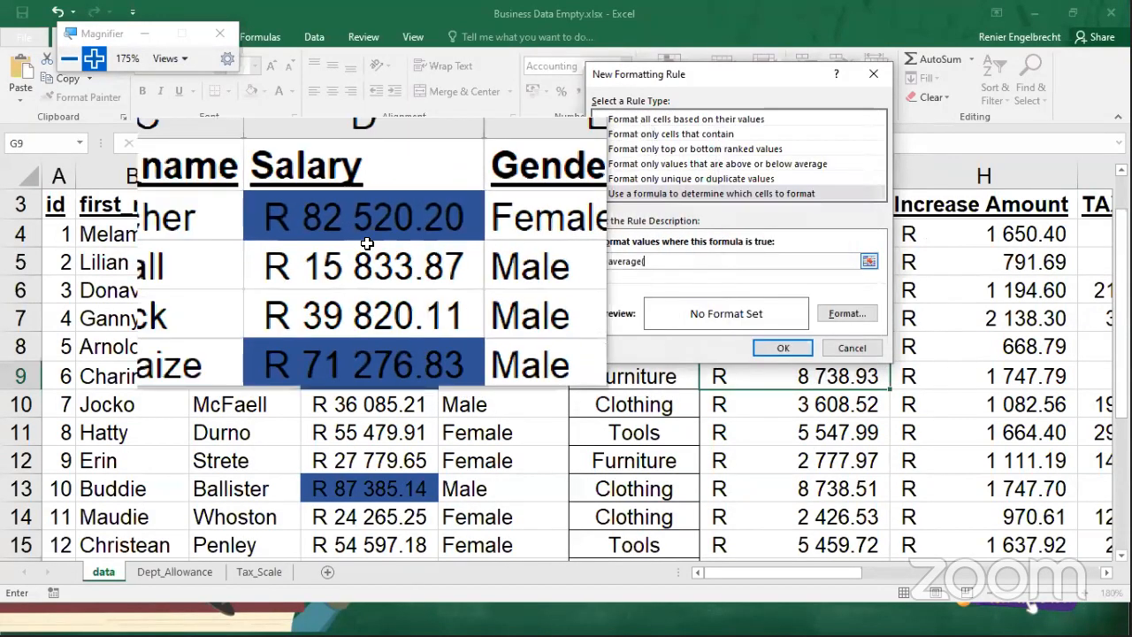
{"action": "left_click_drag", "start_coordinate": [378, 233], "coordinate": [400, 485]}
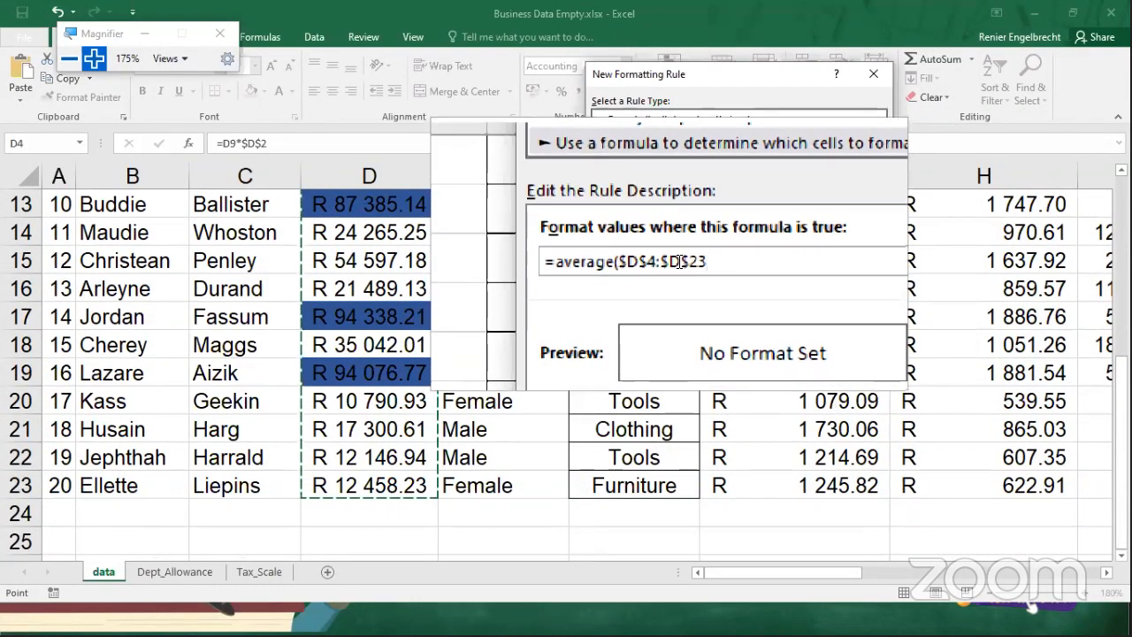
{"action": "left_click", "coordinate": [661, 262]}
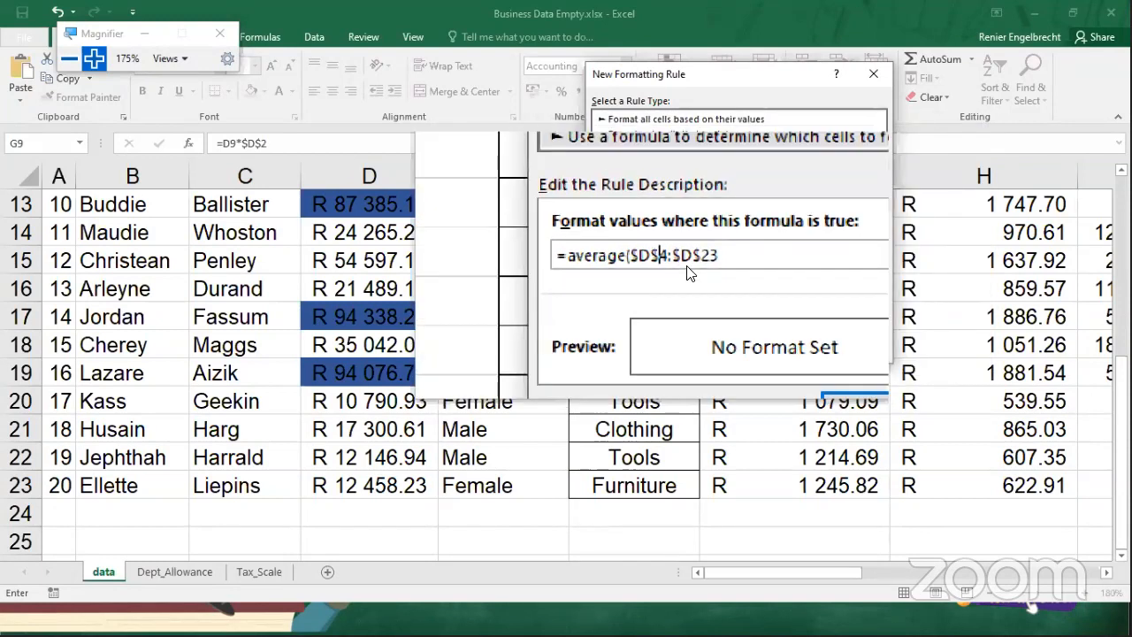
{"action": "left_click", "coordinate": [699, 261]}
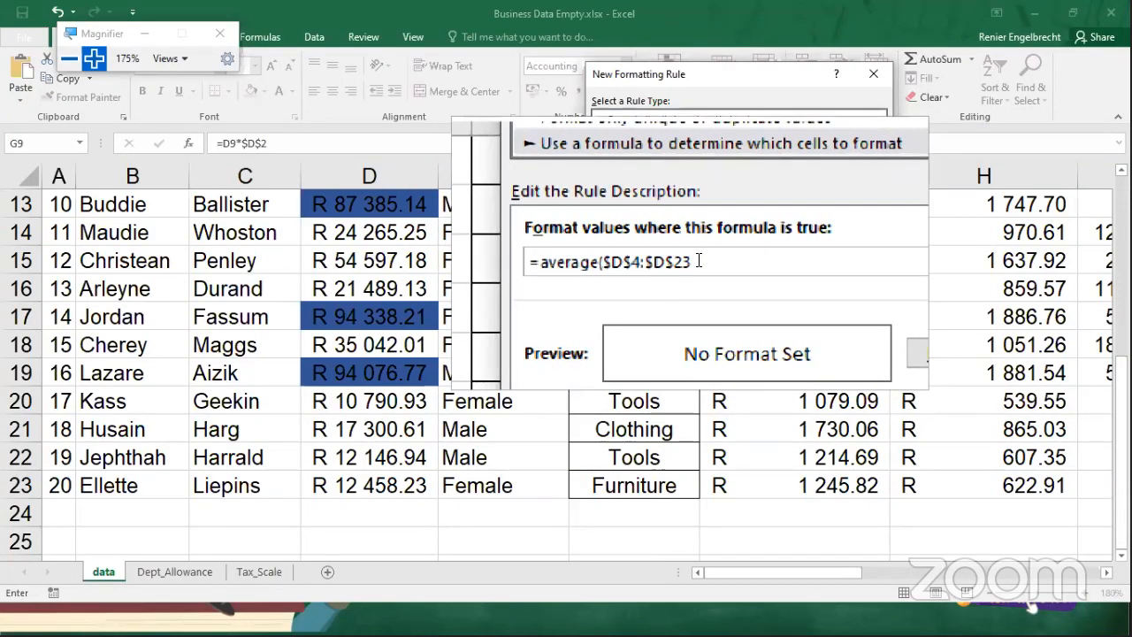
{"action": "type", "text": ")"}
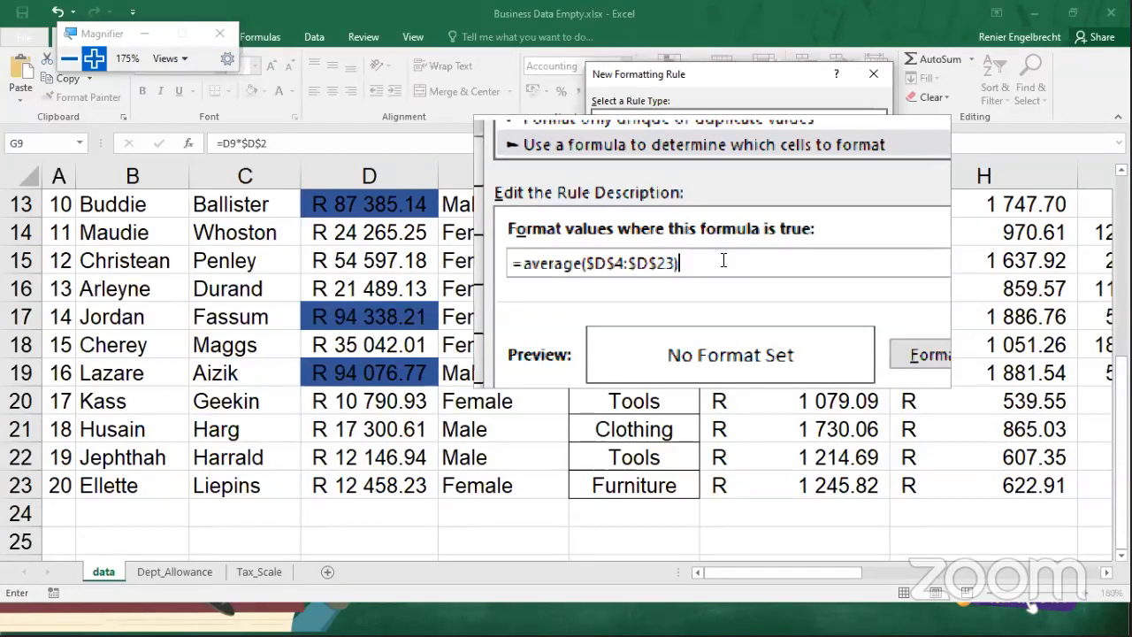
Insert $d4> before the average function so the rule's condition is =$d4>average($D$4:$D$23)
{"action": "type", "text": ">"}
{"action": "key", "text": "BackSpace"}
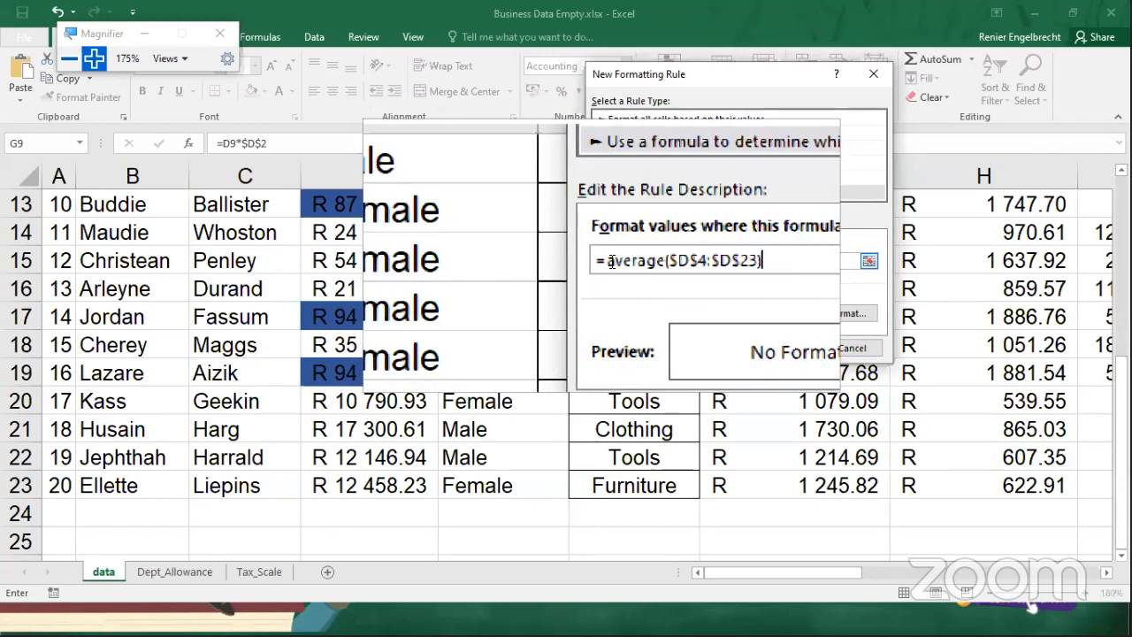
{"action": "left_click", "coordinate": [609, 260]}
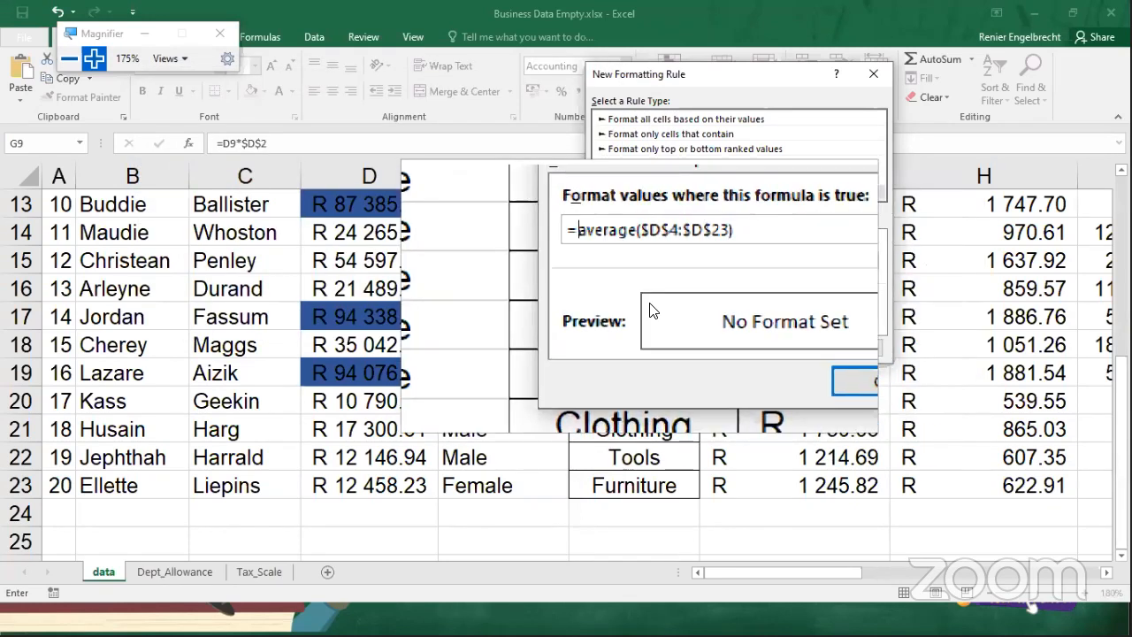
{"action": "type", "text": "$d"}
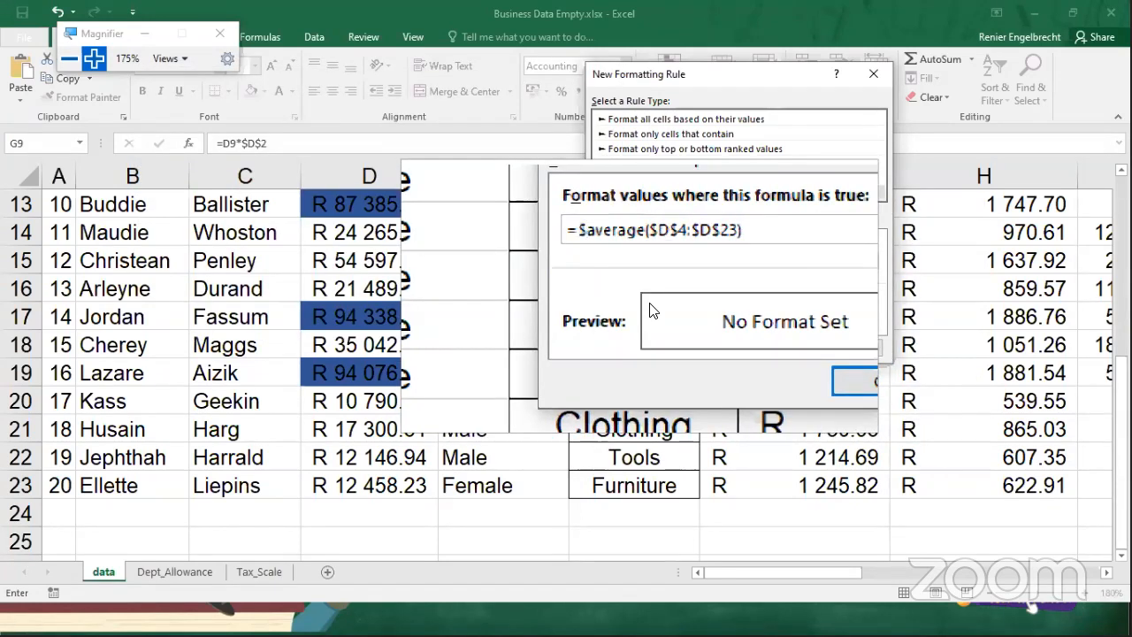
{"action": "type", "text": "4"}
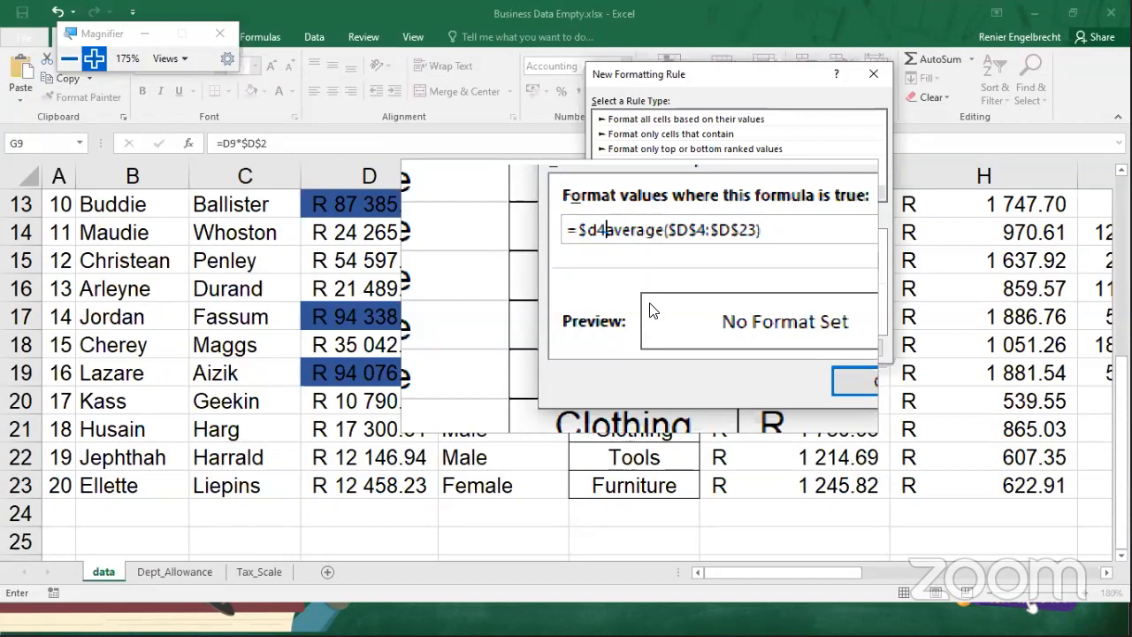
{"action": "type", "text": ">"}
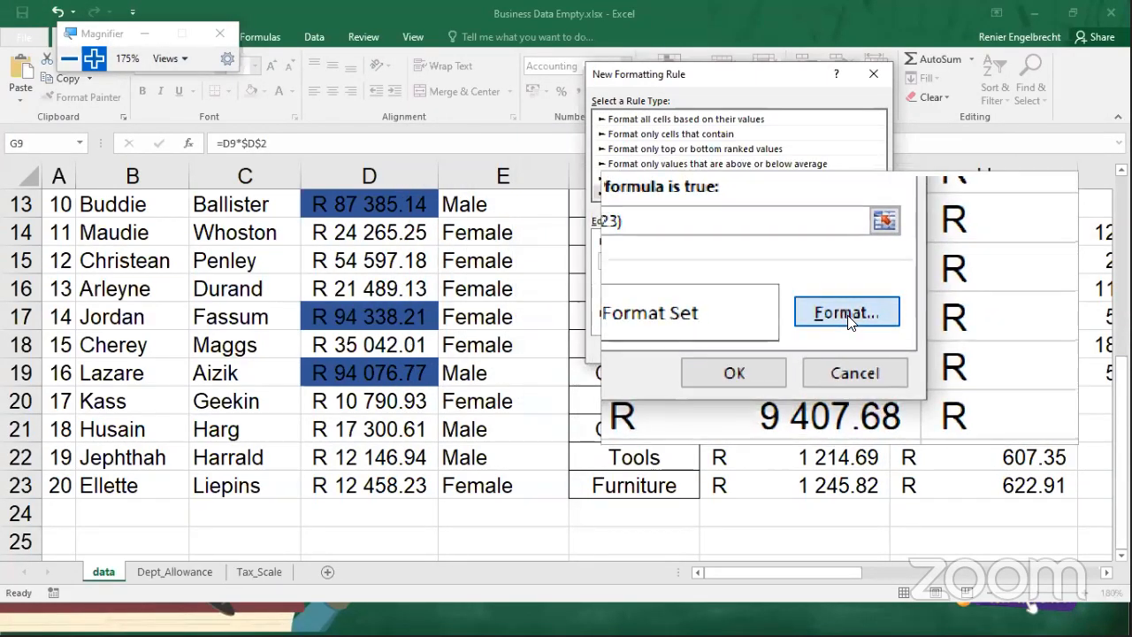
Give the rule a bright red background fill and confirm the new rule
{"action": "left_click", "coordinate": [847, 321]}
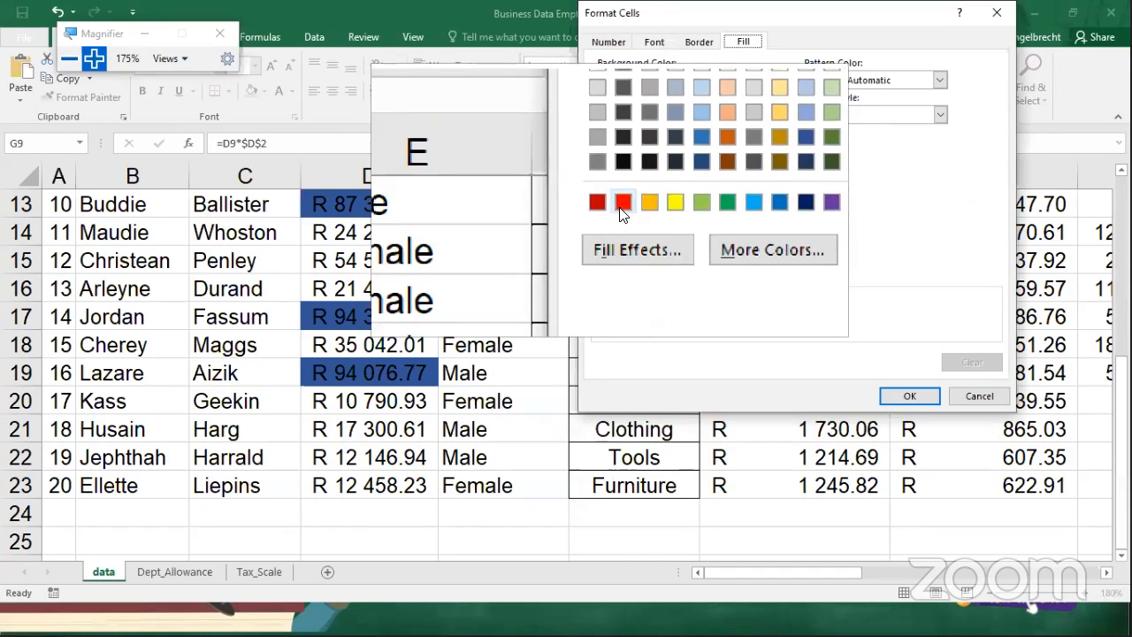
{"action": "left_click", "coordinate": [623, 207]}
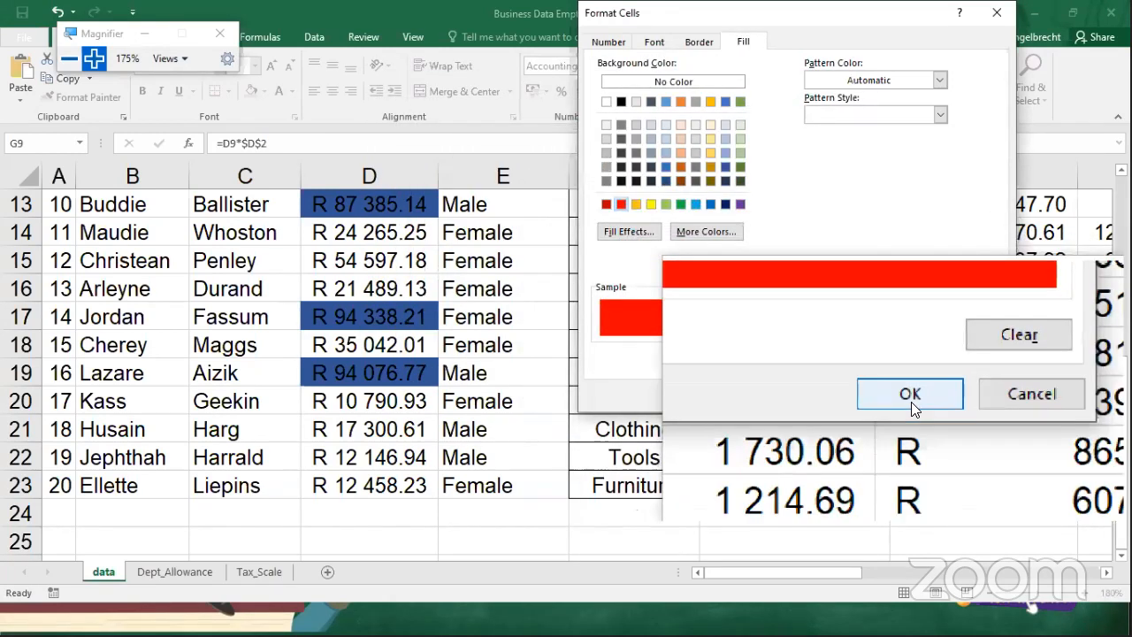
{"action": "left_click", "coordinate": [911, 398]}
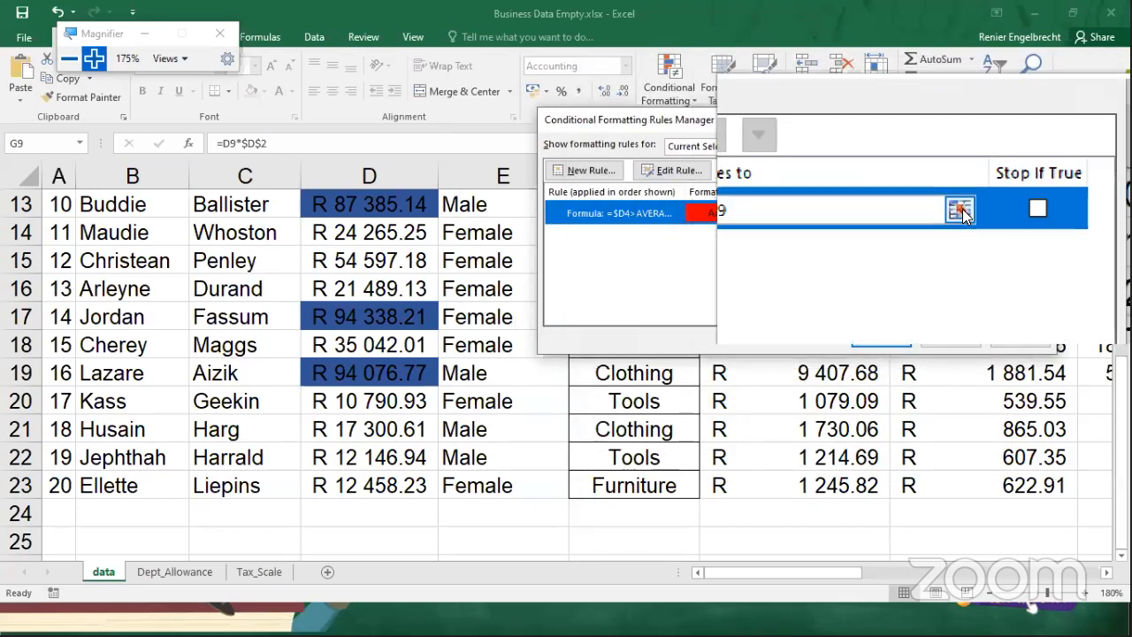
Apply the red rule to the name and surname range =$B$4:$C$23, and close the rules manager
{"action": "left_click", "coordinate": [961, 219]}
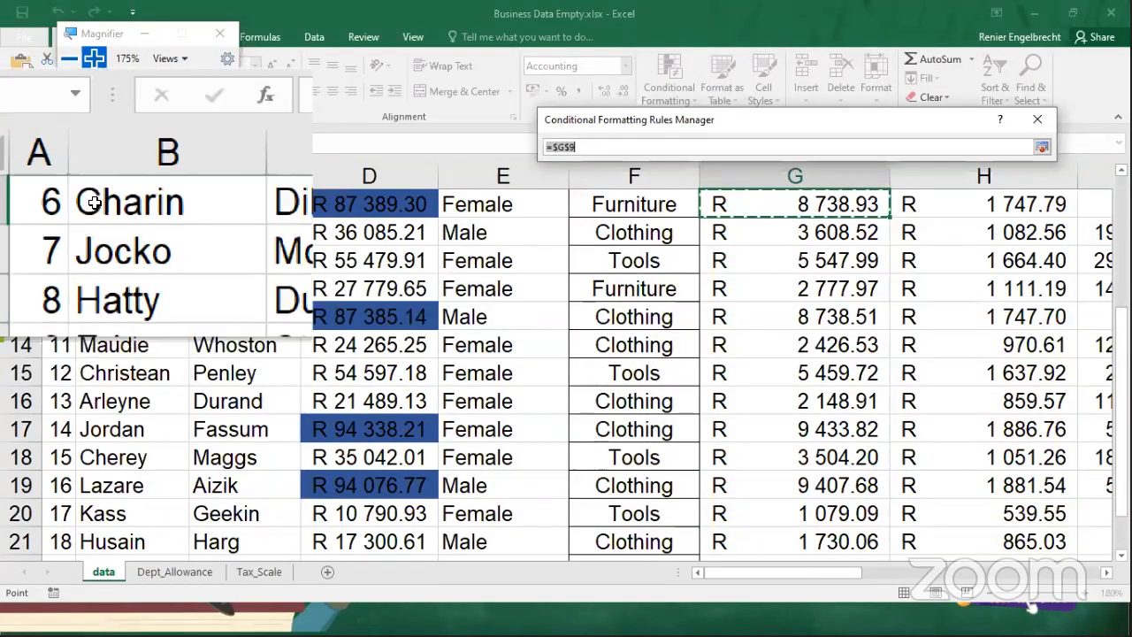
{"action": "scroll", "coordinate": [98, 209], "scroll_direction": "up", "scroll_amount": 2}
{"action": "left_click_drag", "start_coordinate": [115, 233], "coordinate": [298, 474]}
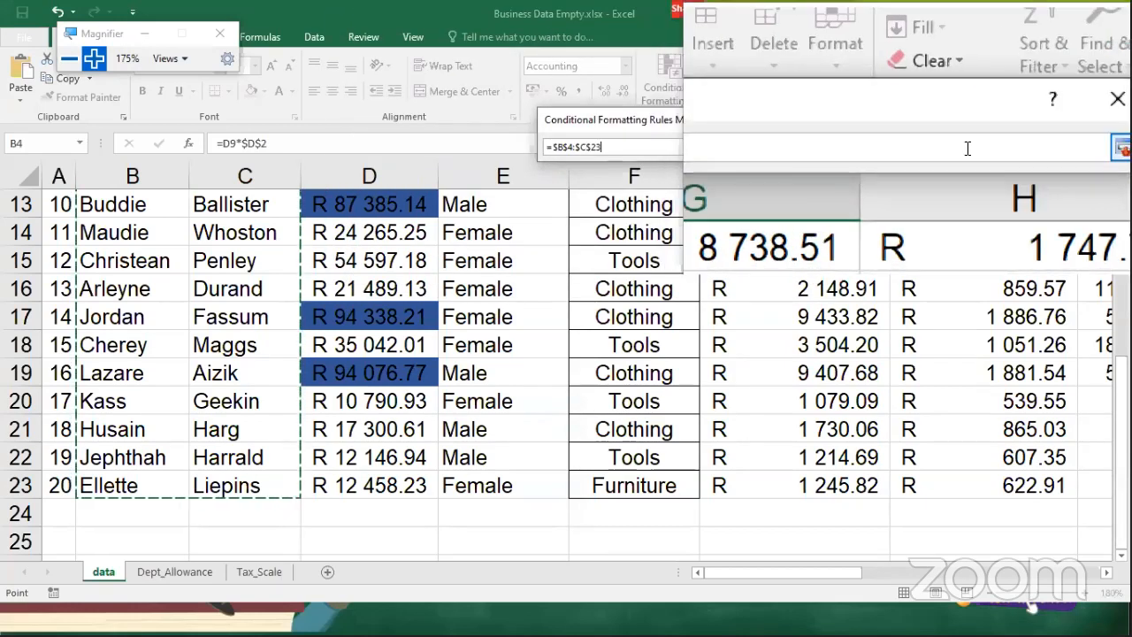
{"action": "left_click", "coordinate": [1048, 147]}
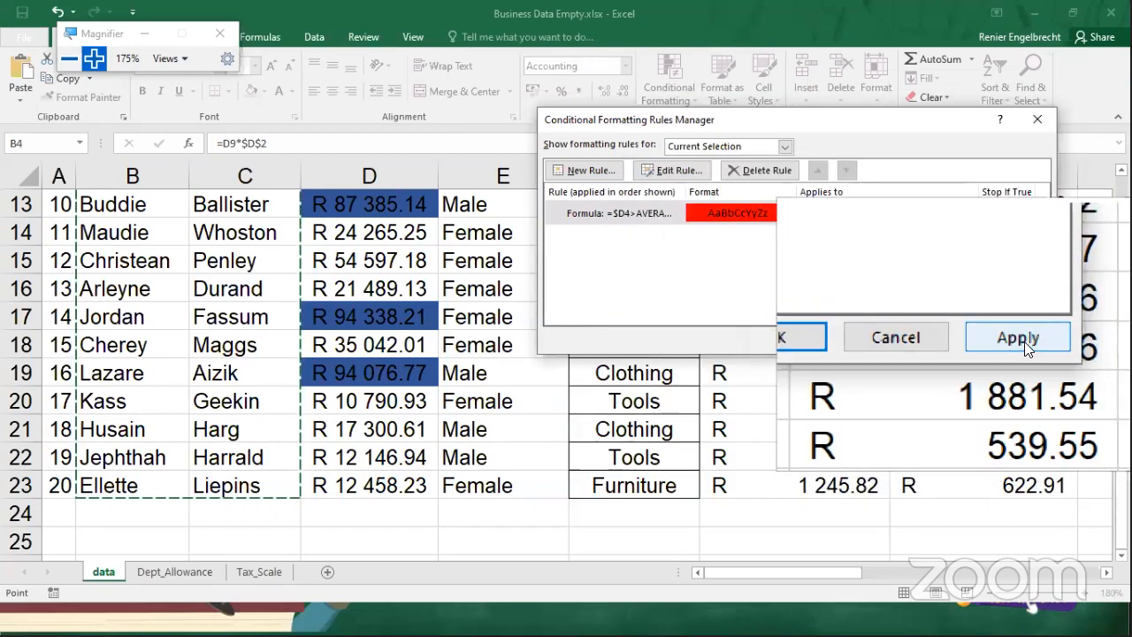
{"action": "left_click", "coordinate": [1024, 343]}
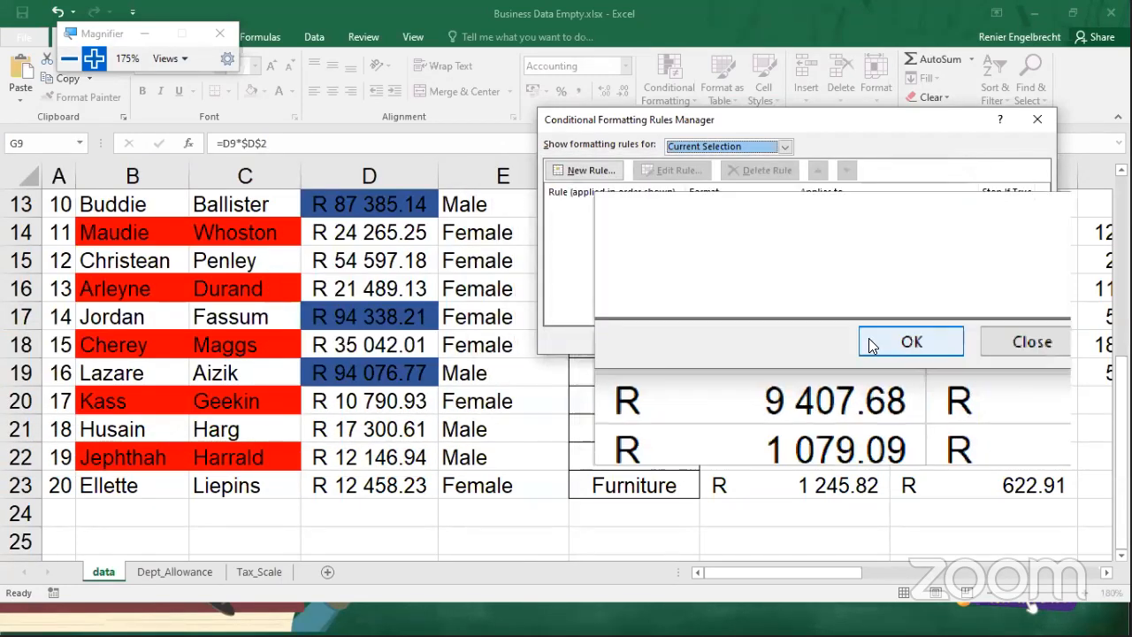
{"action": "left_click", "coordinate": [869, 338]}
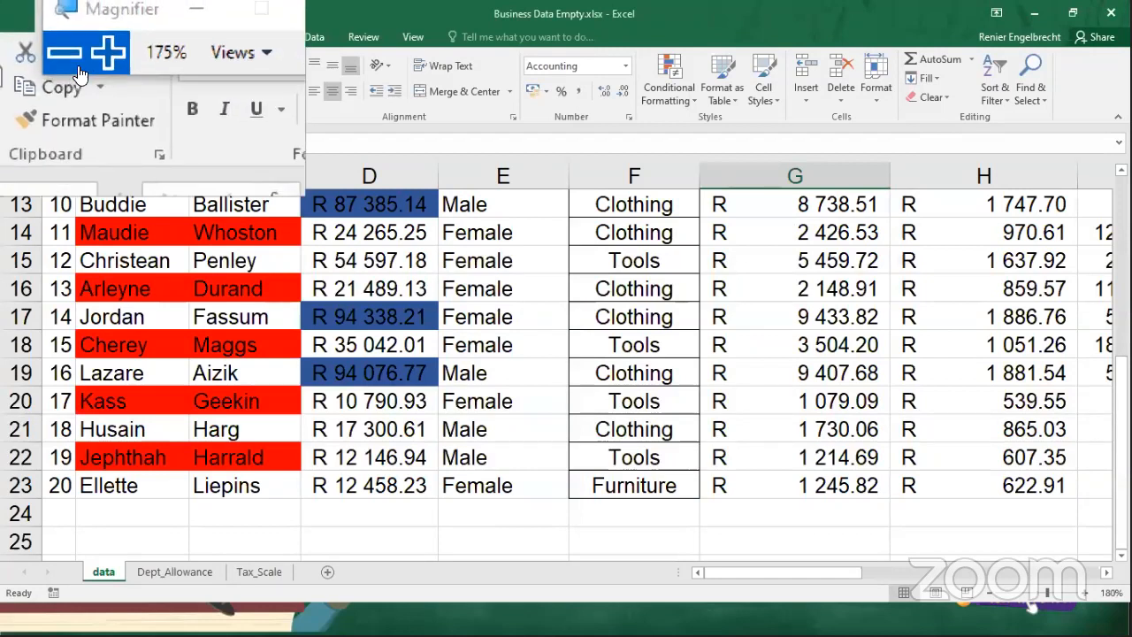
Reduce the Magnifier's zoom to 100% and switch it from lens to full screen view
{"action": "key", "text": "super+minus"}
{"action": "key", "text": "super+minus"}
{"action": "key", "text": "super+minus"}
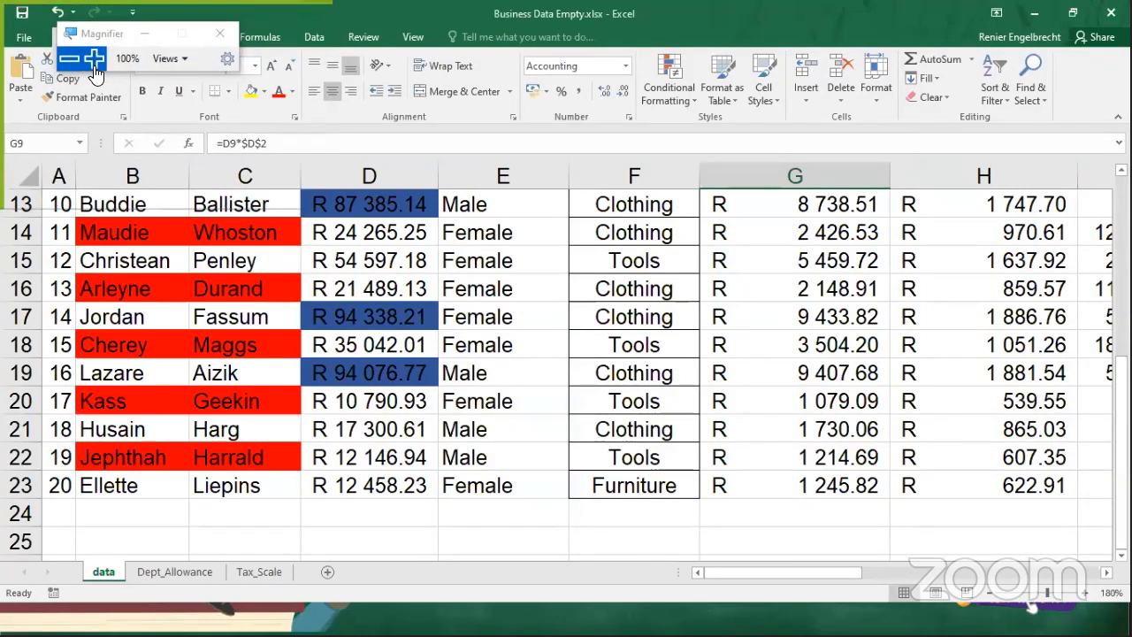
{"action": "left_click", "coordinate": [161, 56]}
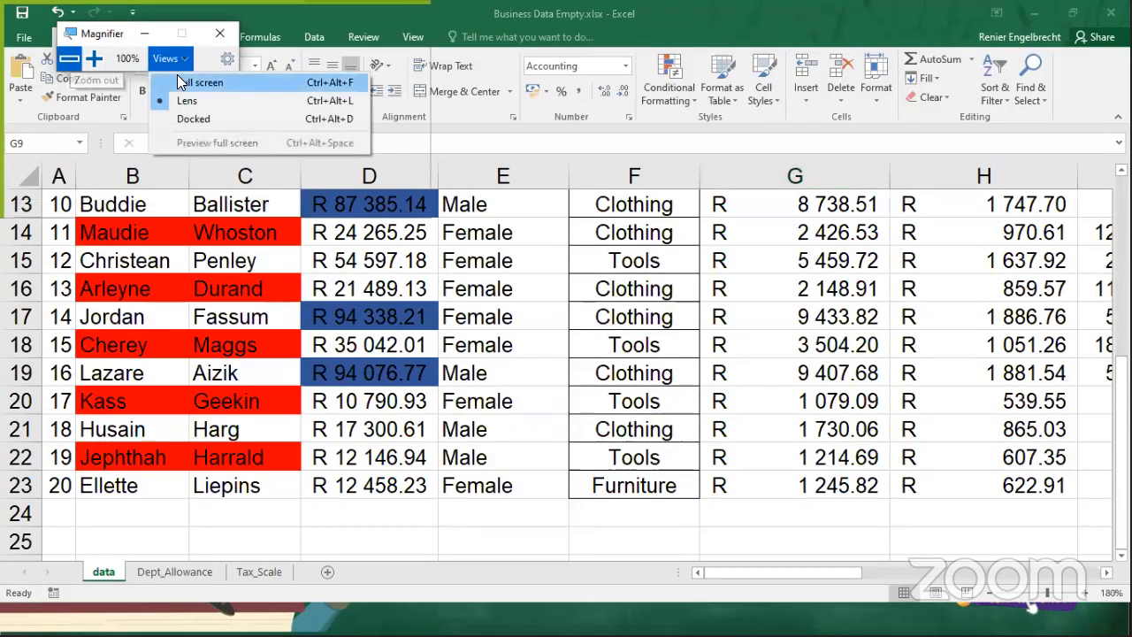
{"action": "left_click", "coordinate": [179, 80]}
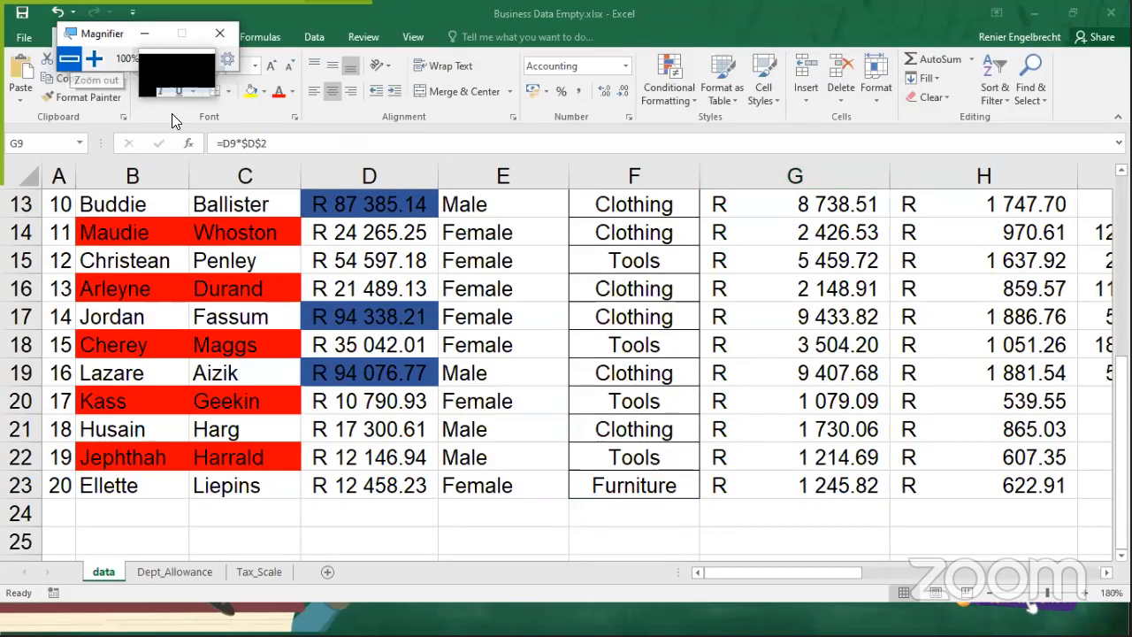
Calculate the average salary in cell D24 with =average(D4:D23)
{"action": "left_click", "coordinate": [355, 513]}
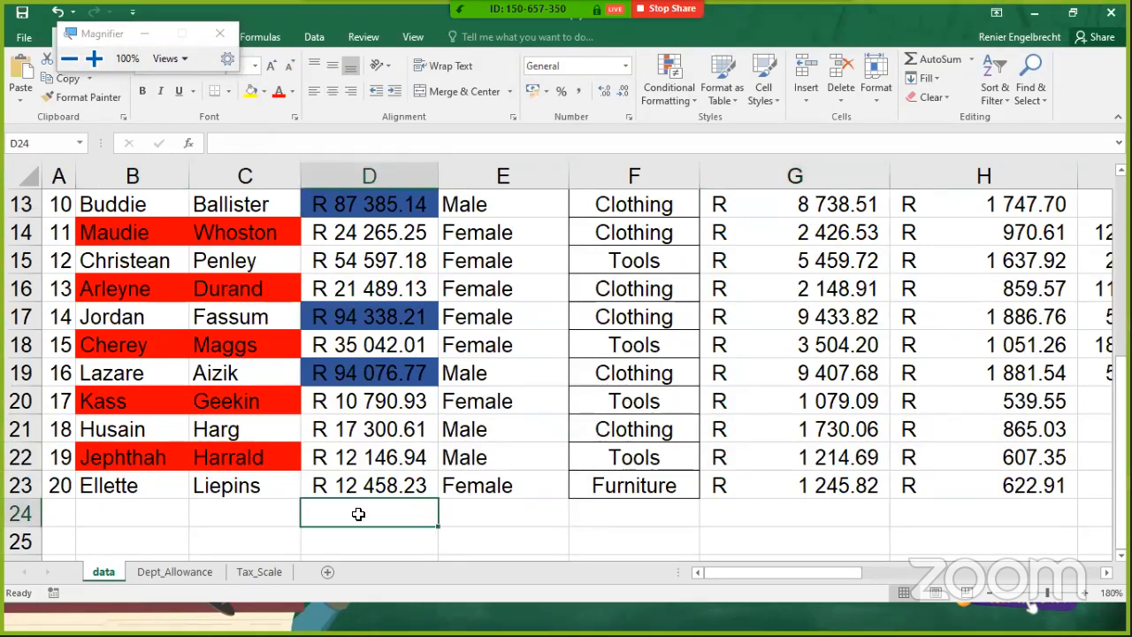
{"action": "type", "text": "=average"}
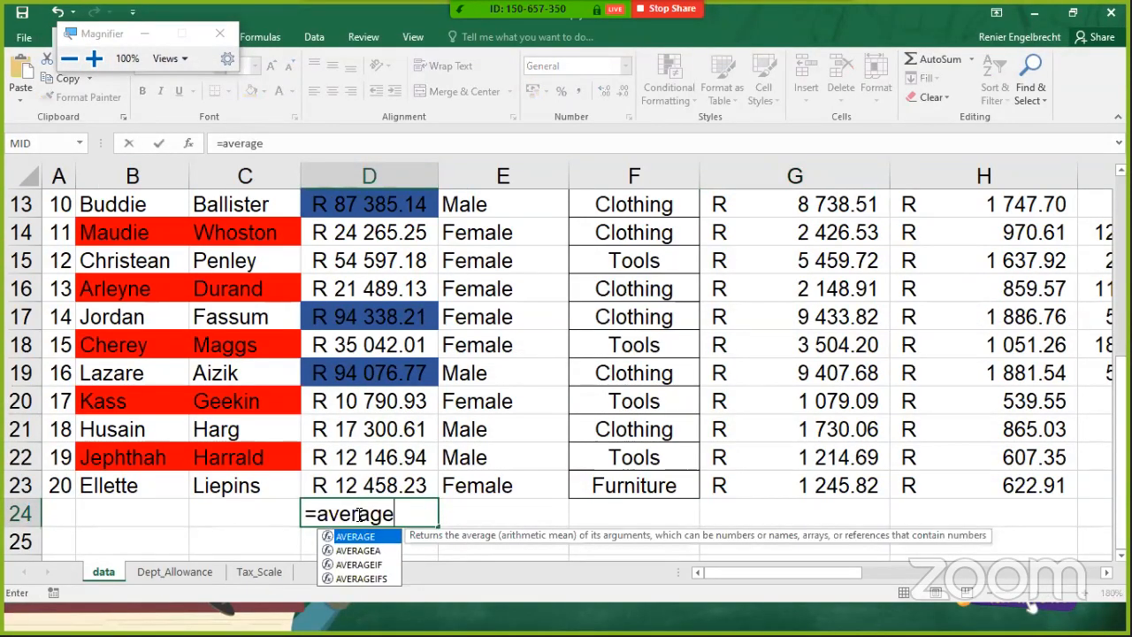
{"action": "type", "text": "("}
{"action": "left_click_drag", "start_coordinate": [354, 488], "coordinate": [344, 296]}
{"action": "key", "text": "Return"}
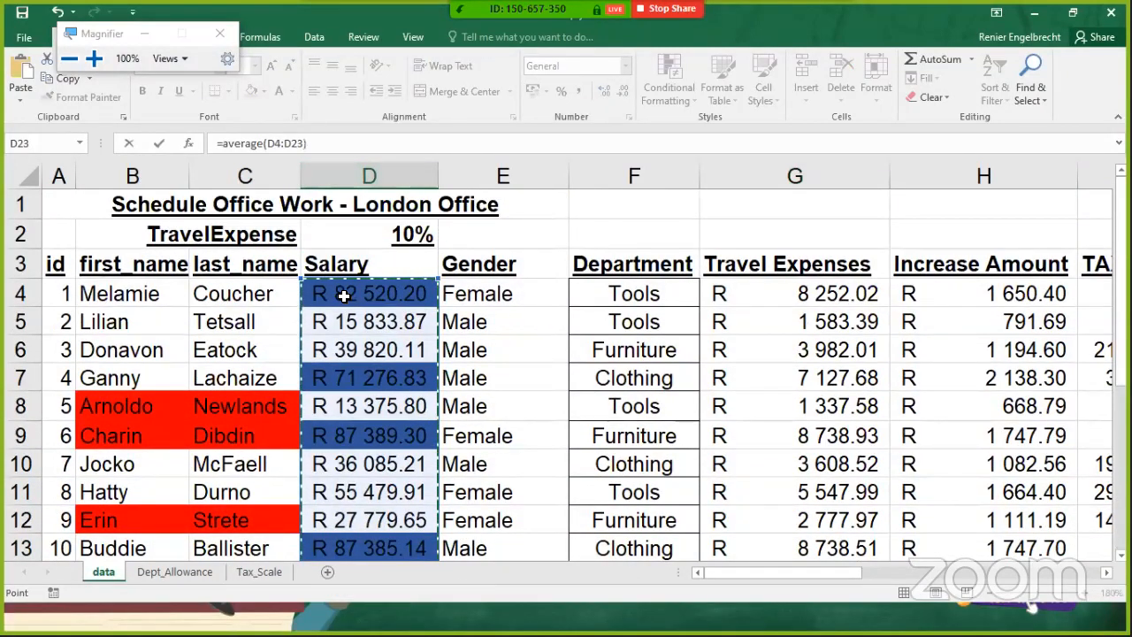
{"action": "scroll", "coordinate": [375, 463], "scroll_direction": "down", "scroll_amount": 4}
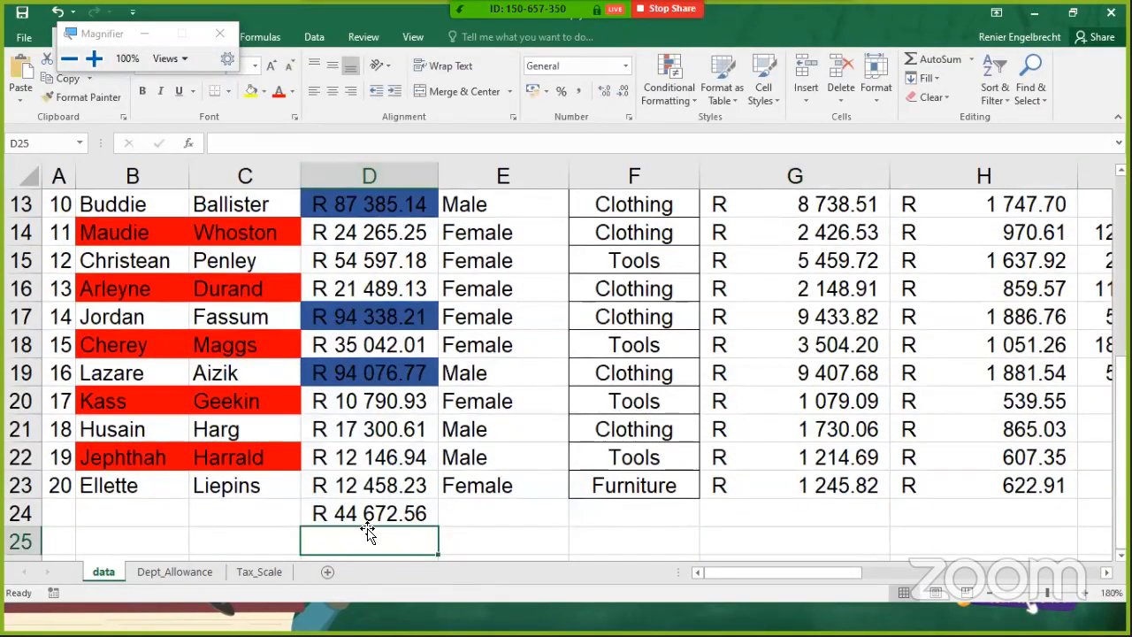
Compare the salaries and the red name highlighting with the average in D24, checking row 11 in particular
{"action": "left_click", "coordinate": [365, 517]}
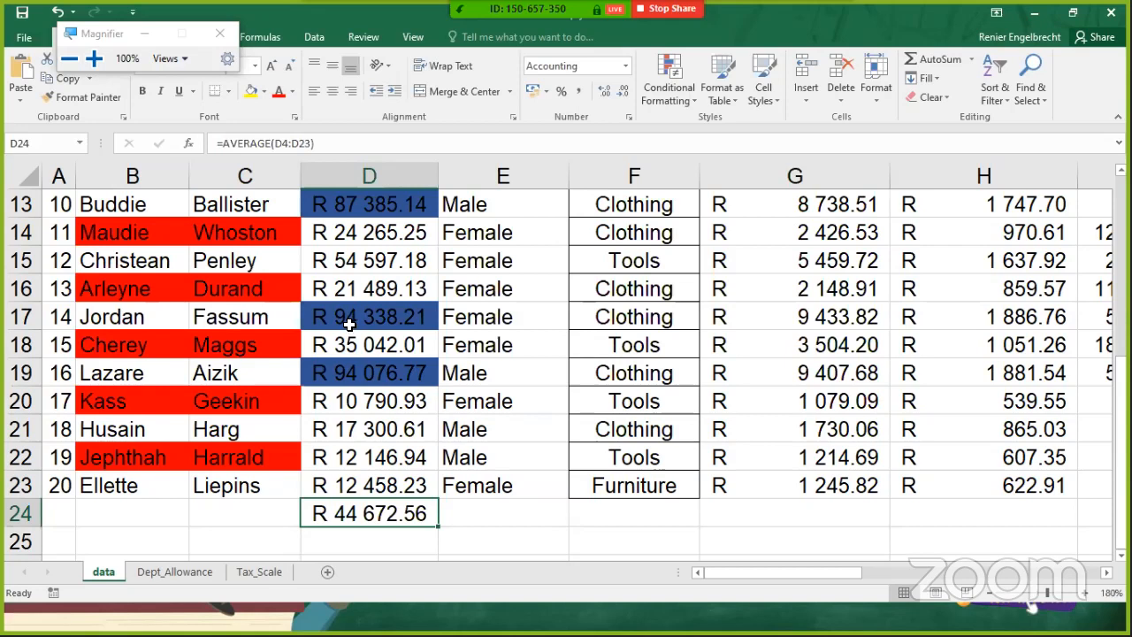
{"action": "scroll", "coordinate": [369, 265], "scroll_direction": "up", "scroll_amount": 1}
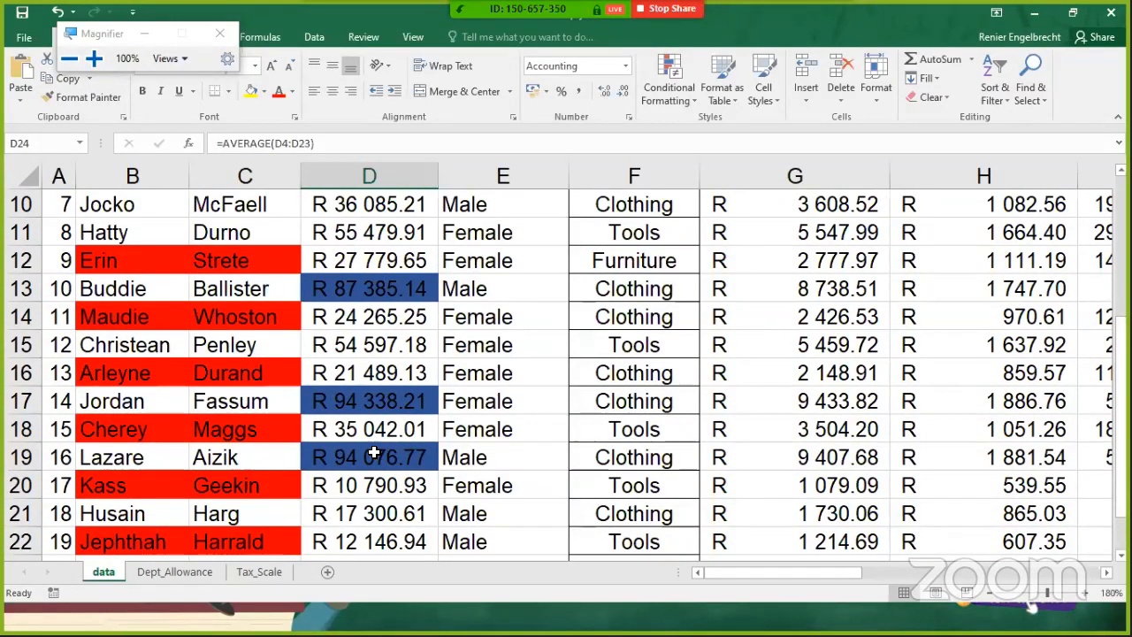
{"action": "scroll", "coordinate": [370, 496], "scroll_direction": "down", "scroll_amount": 2}
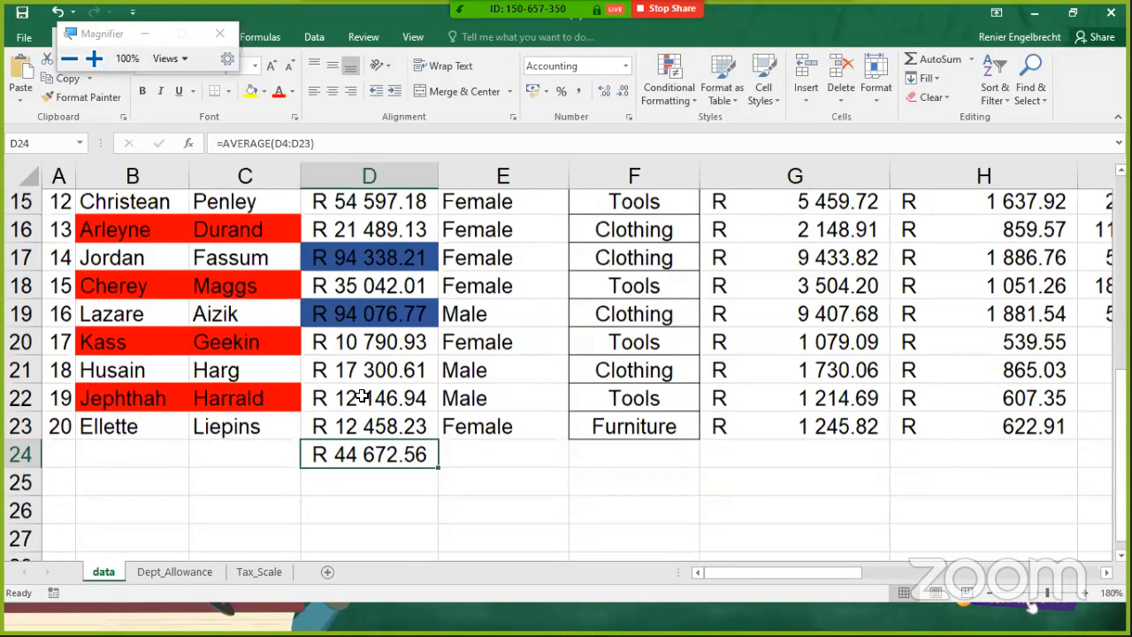
{"action": "scroll", "coordinate": [345, 232], "scroll_direction": "up", "scroll_amount": 2}
{"action": "left_click", "coordinate": [345, 232]}
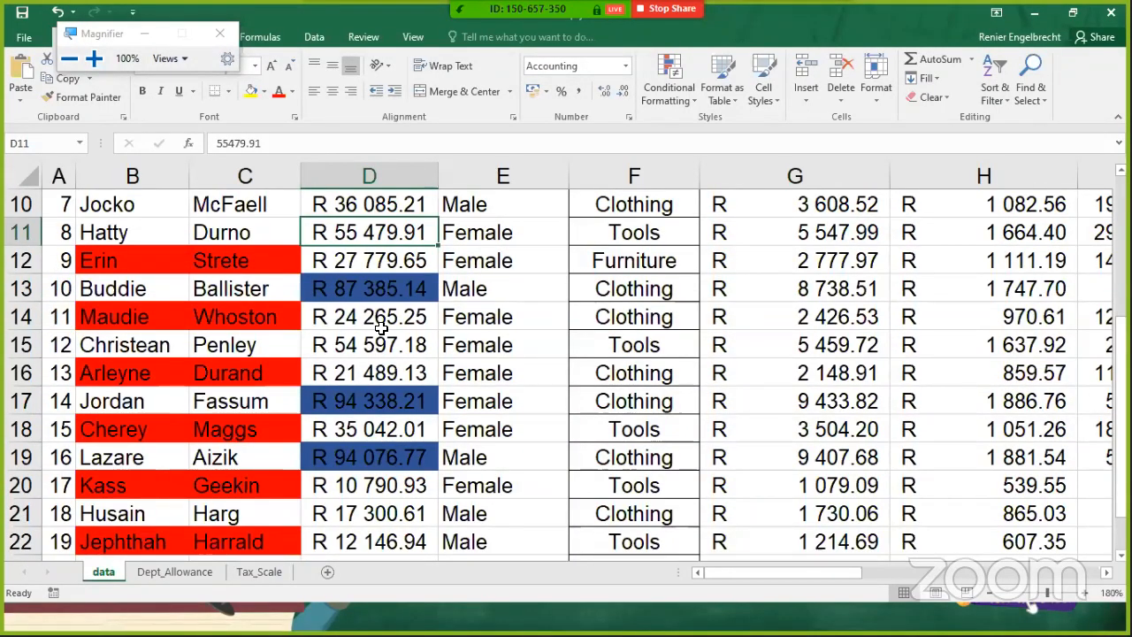
{"action": "scroll", "coordinate": [380, 327], "scroll_direction": "up", "scroll_amount": 1}
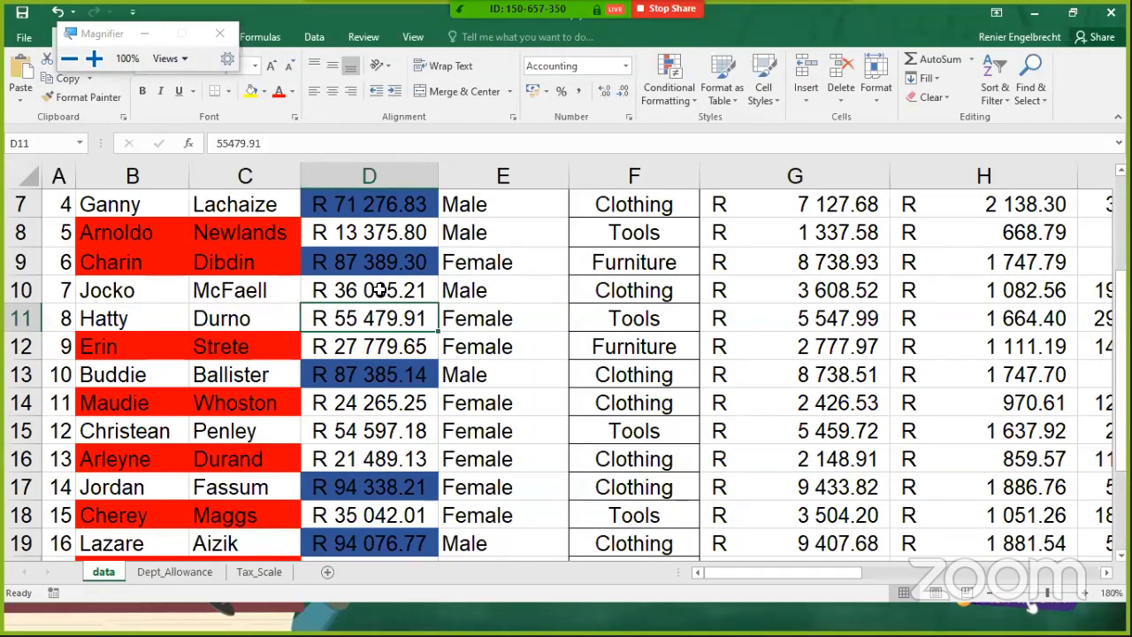
{"action": "scroll", "coordinate": [380, 246], "scroll_direction": "up", "scroll_amount": 1}
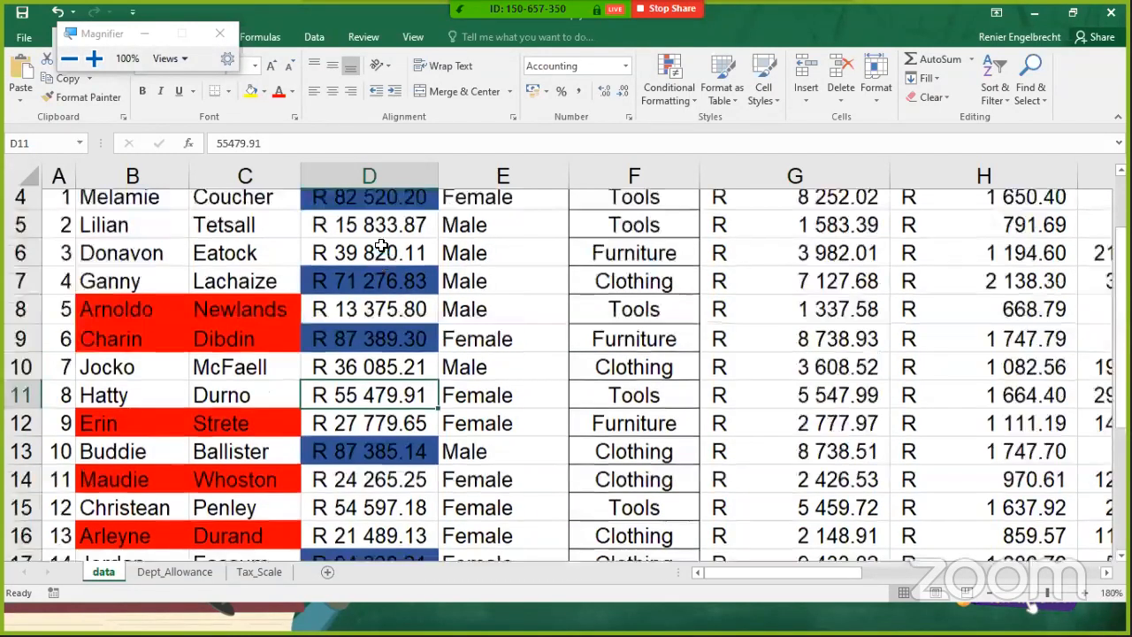
{"action": "scroll", "coordinate": [382, 247], "scroll_direction": "up", "scroll_amount": 1}
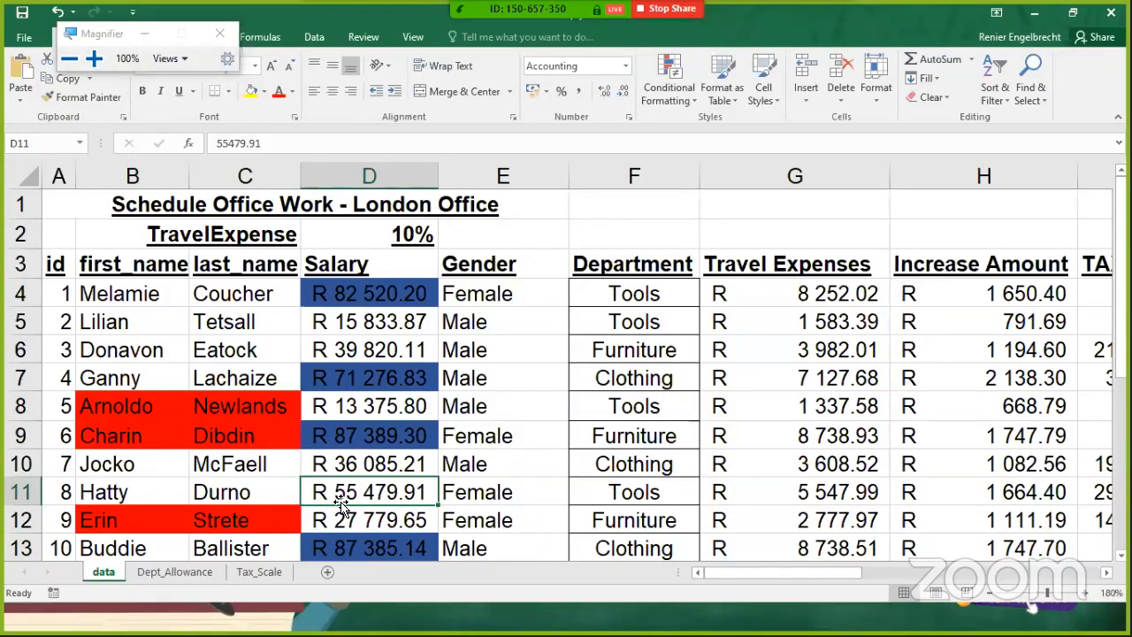
{"action": "left_click", "coordinate": [213, 493]}
{"action": "left_click", "coordinate": [334, 495]}
{"action": "double_click", "coordinate": [337, 494]}
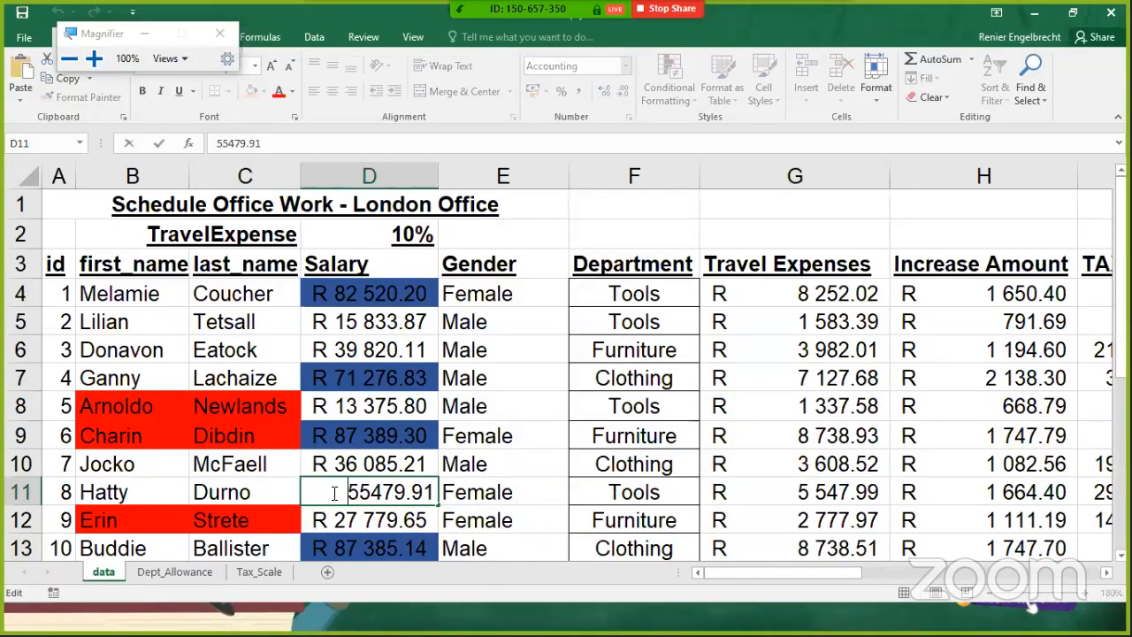
{"action": "left_click", "coordinate": [261, 495]}
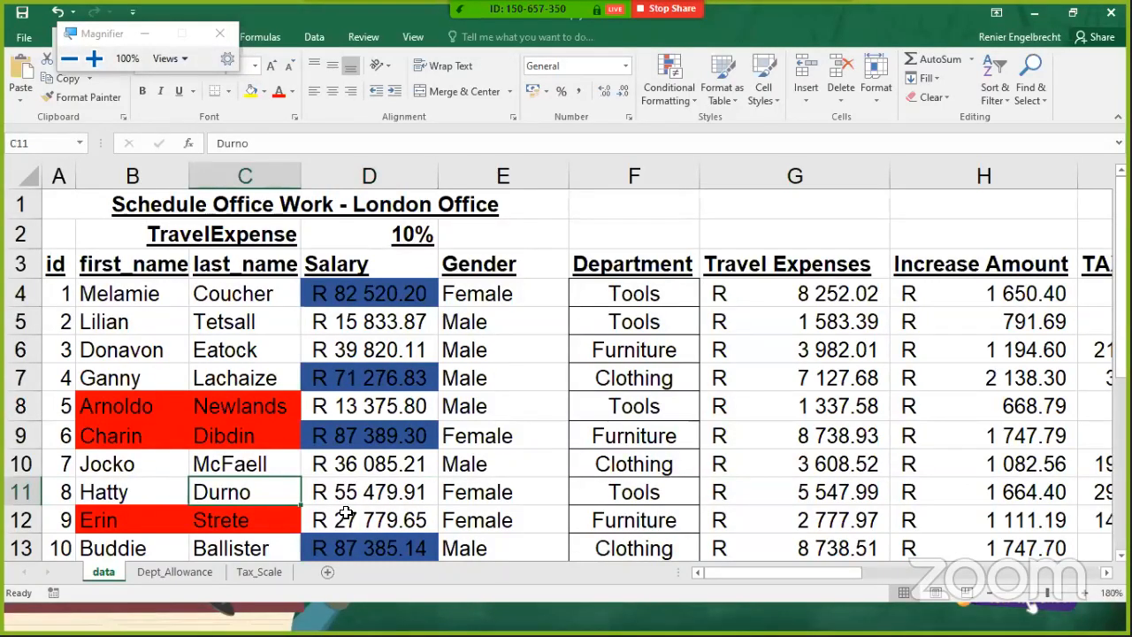
Recheck the average formula in D24 against the salary in D11
{"action": "scroll", "coordinate": [346, 513], "scroll_direction": "down", "scroll_amount": 3}
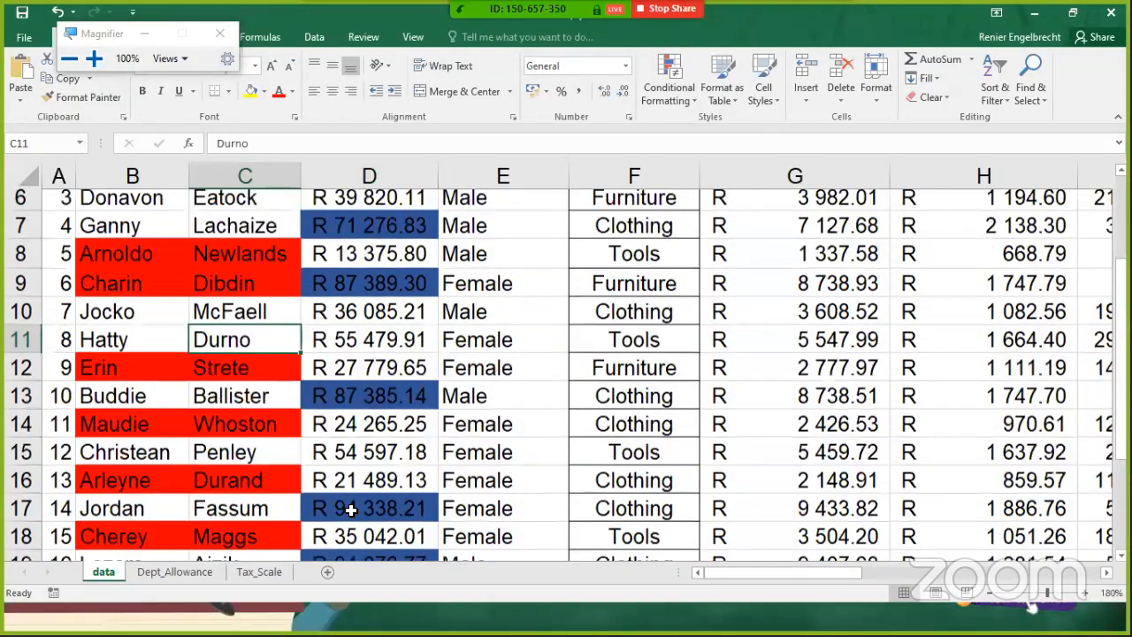
{"action": "scroll", "coordinate": [351, 512], "scroll_direction": "down", "scroll_amount": 1}
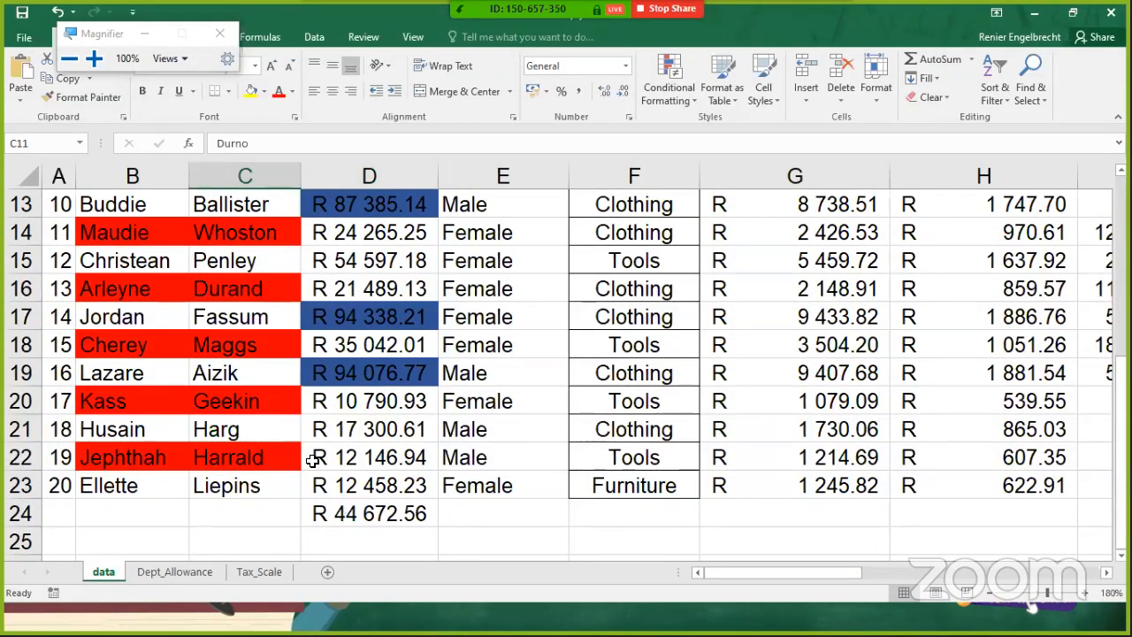
{"action": "left_click", "coordinate": [352, 508]}
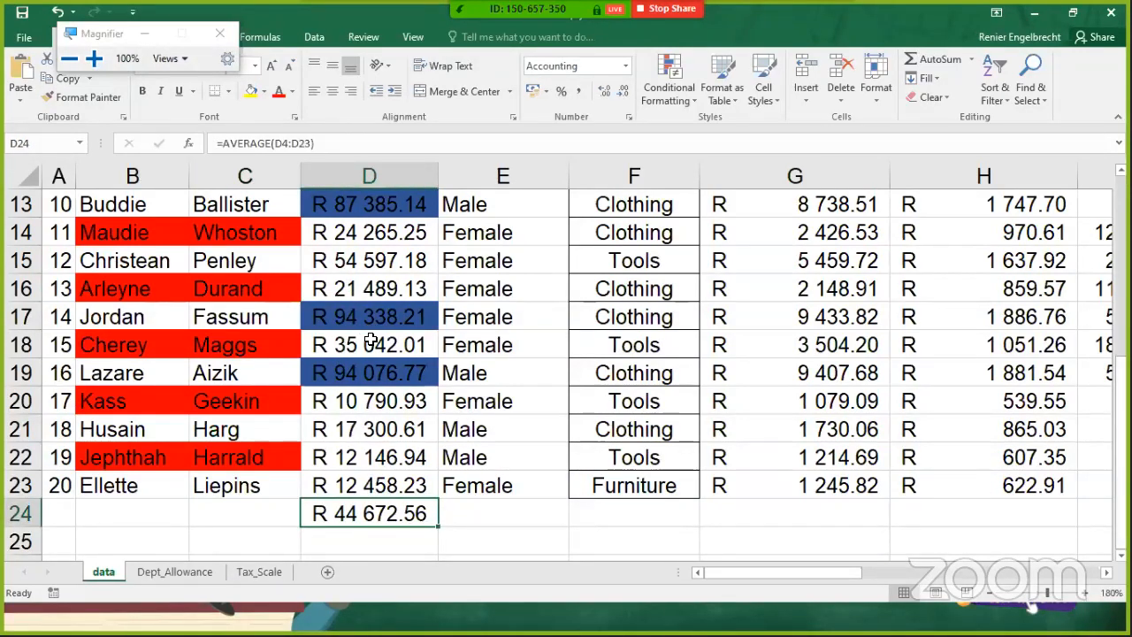
{"action": "scroll", "coordinate": [352, 323], "scroll_direction": "up", "scroll_amount": 1}
{"action": "scroll", "coordinate": [353, 331], "scroll_direction": "up", "scroll_amount": 4}
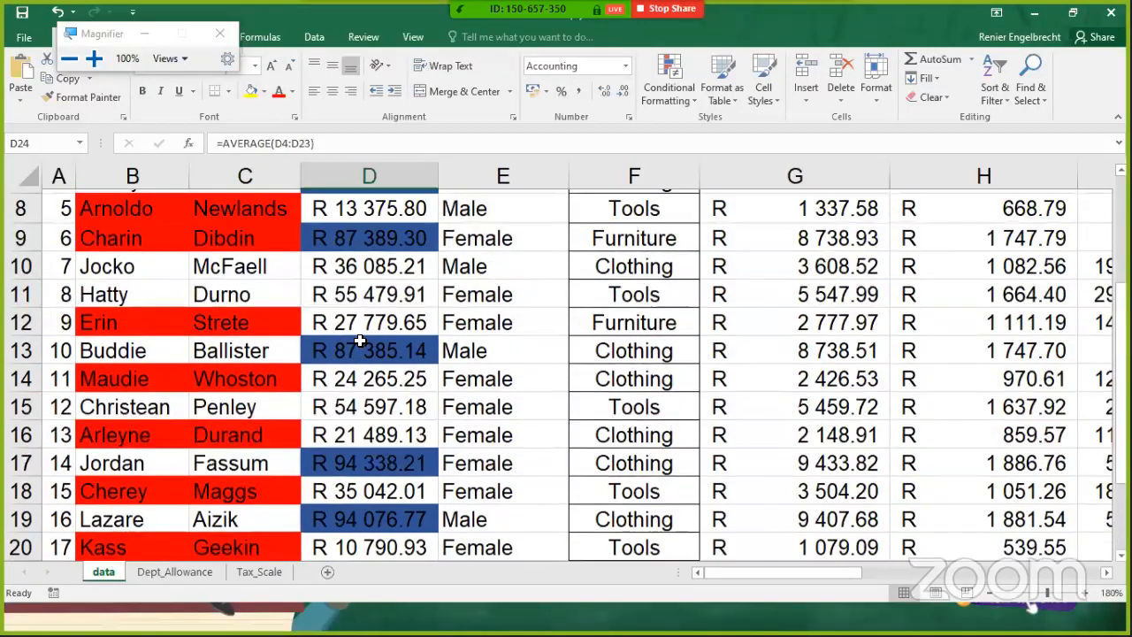
{"action": "scroll", "coordinate": [412, 328], "scroll_direction": "up", "scroll_amount": 1}
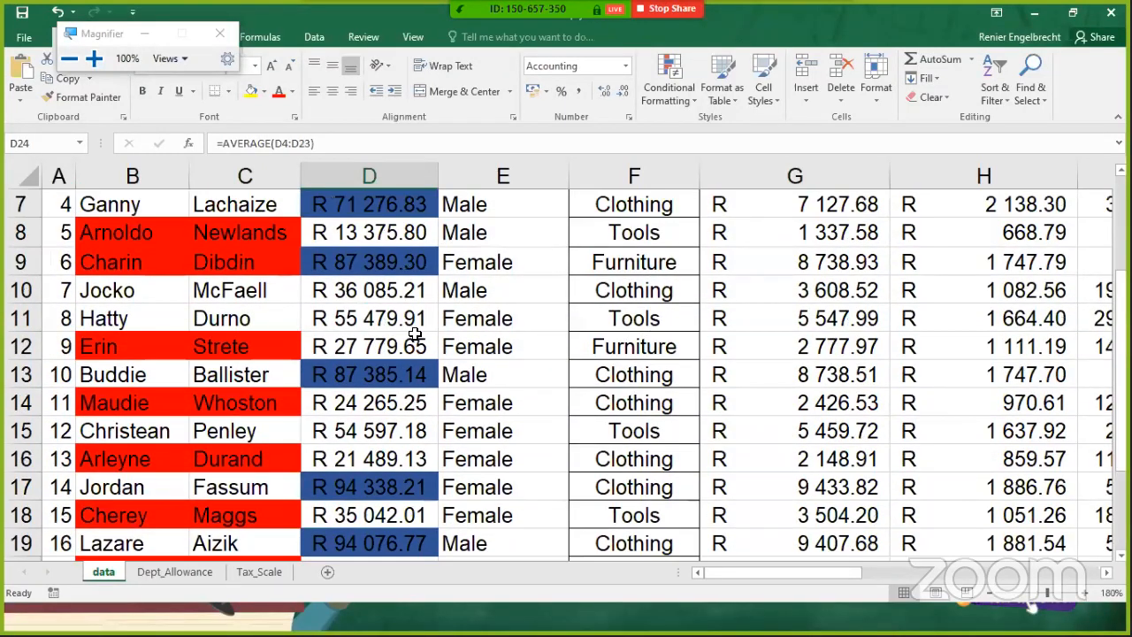
{"action": "left_click", "coordinate": [346, 320]}
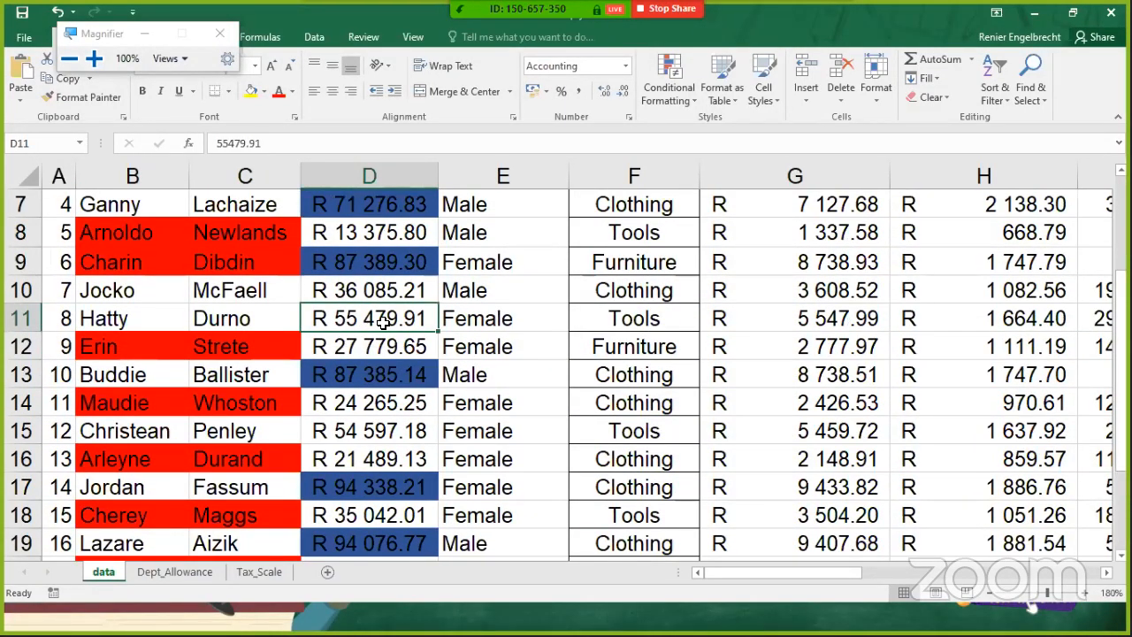
Try a red font and a bright red background fill on B11:C11, and undo both changes
{"action": "left_click_drag", "start_coordinate": [261, 312], "coordinate": [114, 314]}
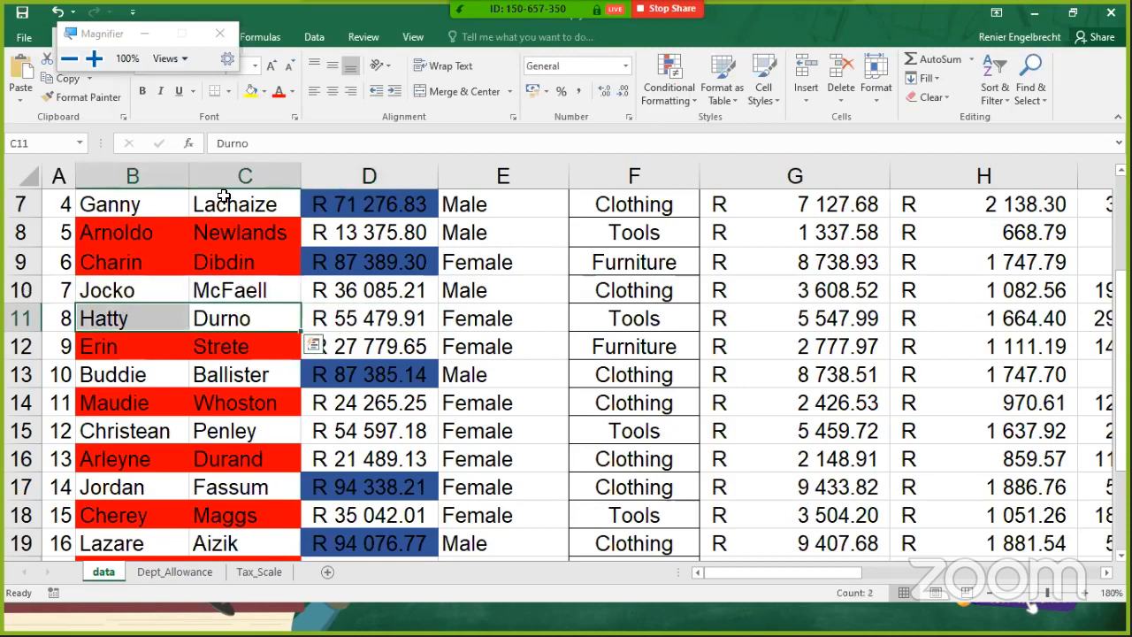
{"action": "left_click", "coordinate": [277, 92]}
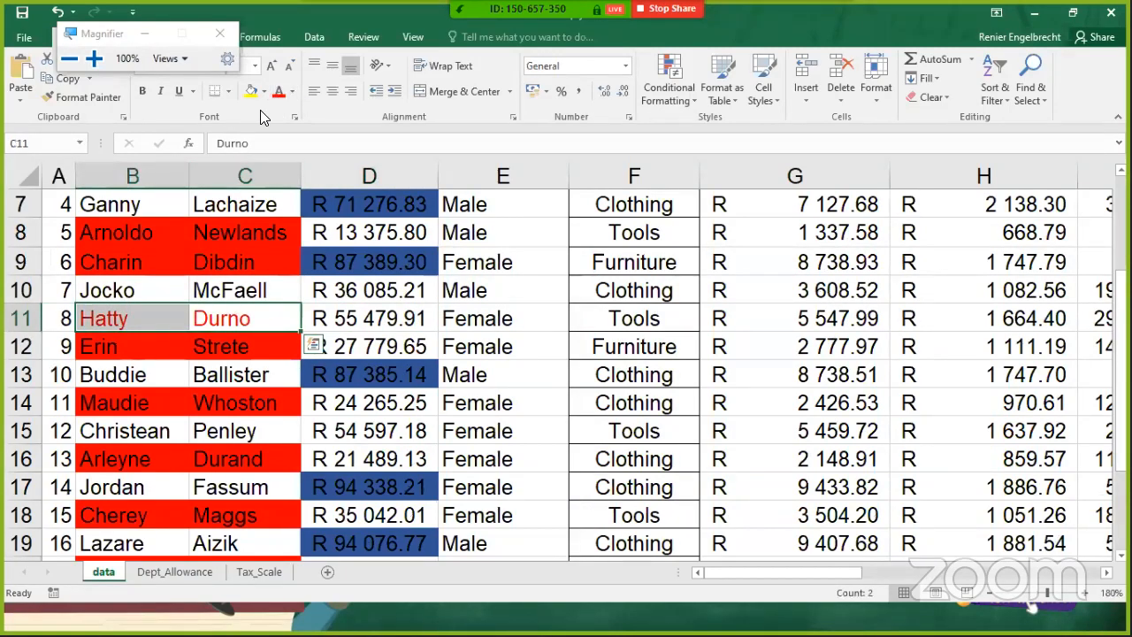
{"action": "left_click", "coordinate": [295, 117]}
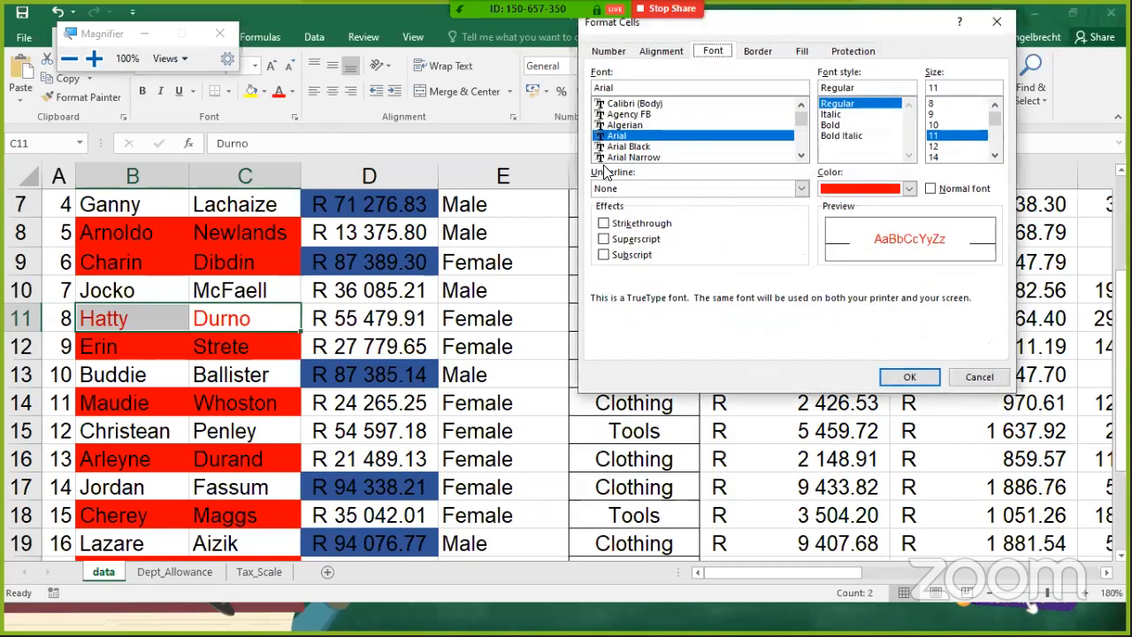
{"action": "left_click", "coordinate": [803, 51]}
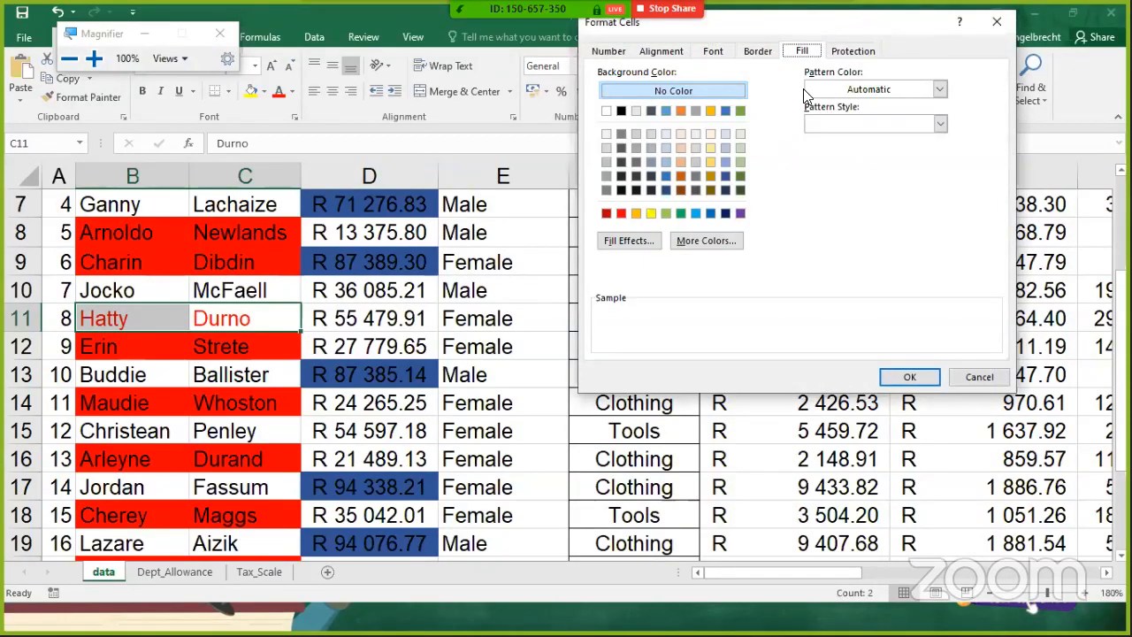
{"action": "left_click", "coordinate": [622, 213]}
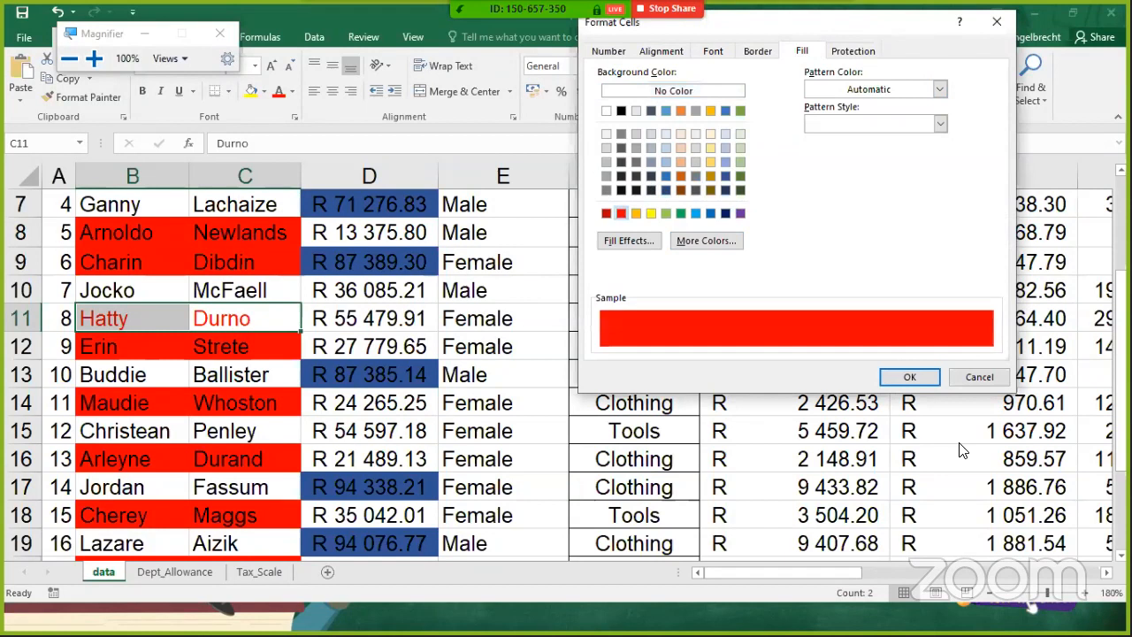
{"action": "left_click", "coordinate": [907, 377]}
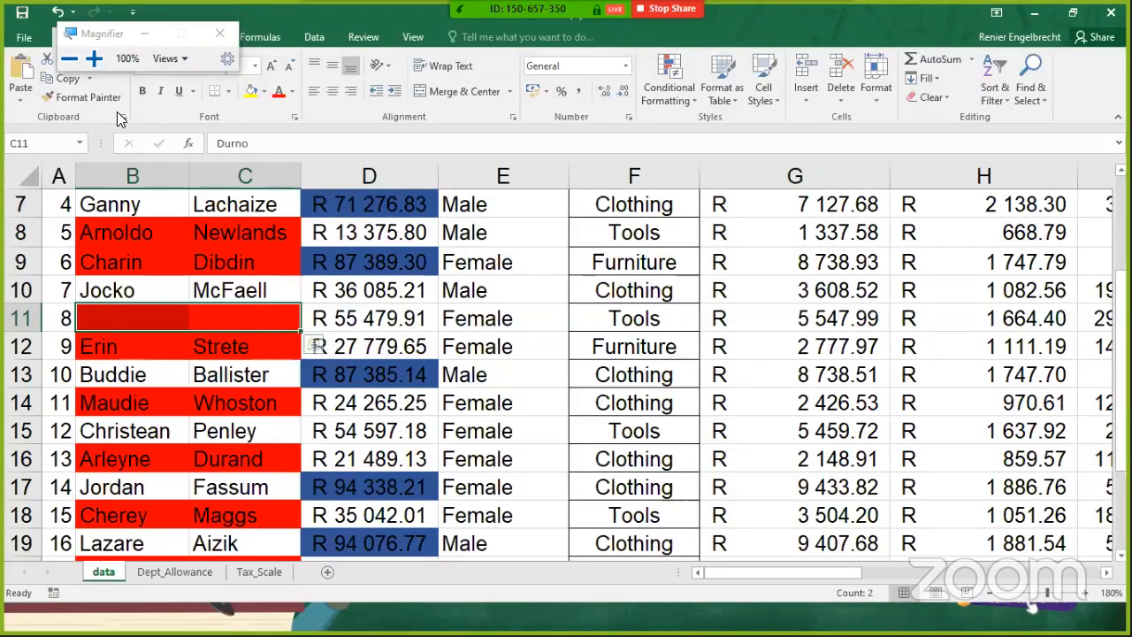
{"action": "left_click", "coordinate": [56, 14]}
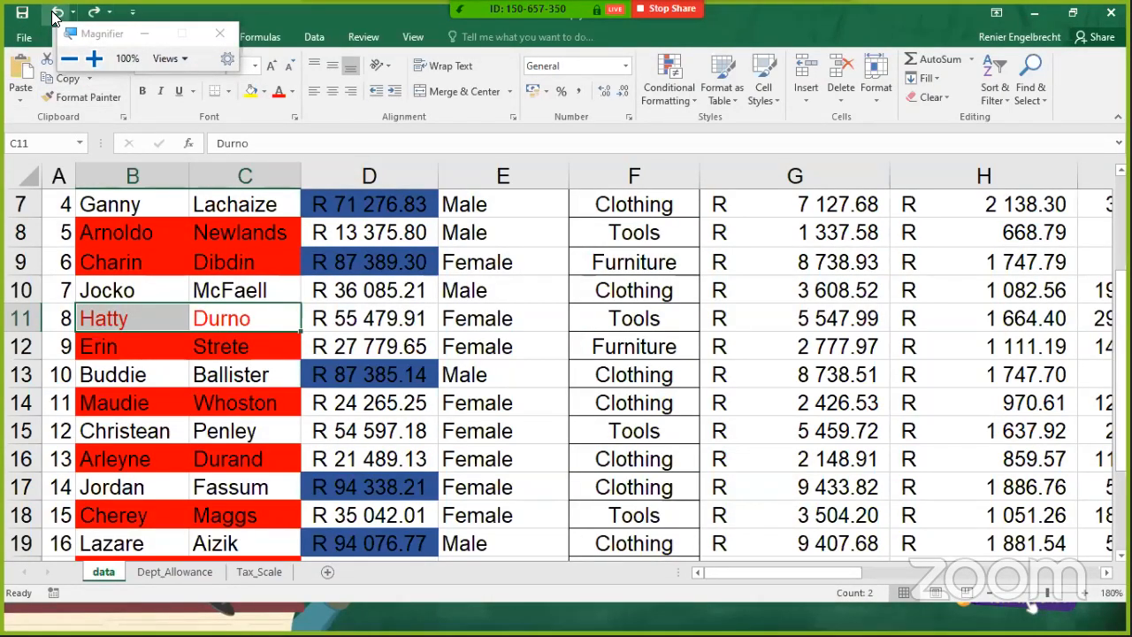
{"action": "left_click", "coordinate": [55, 13]}
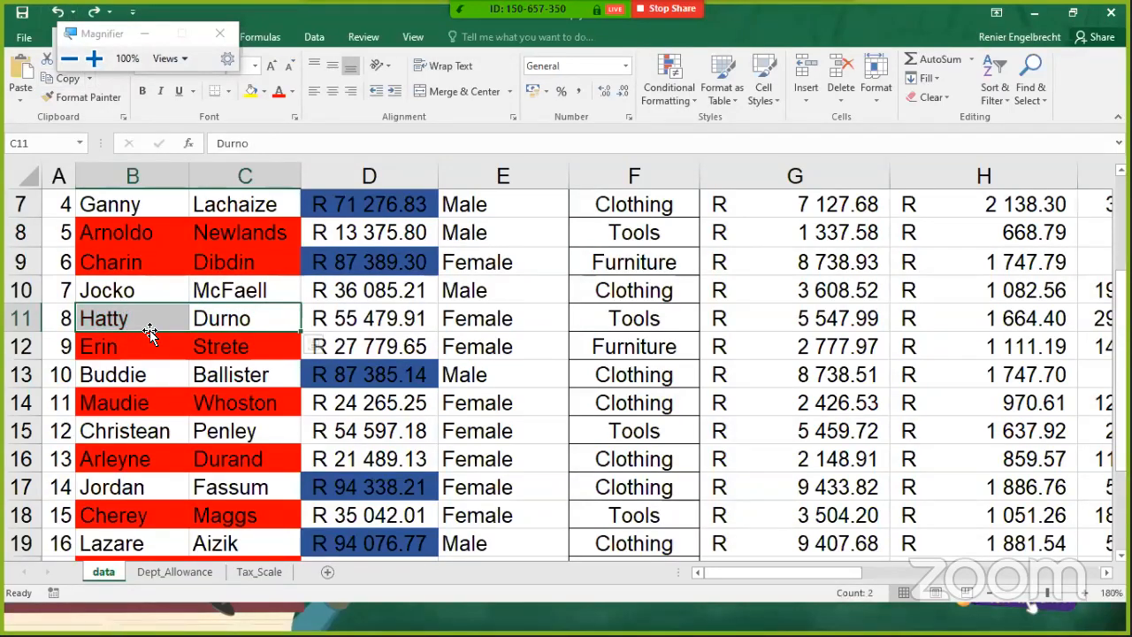
Correct the red rule's formula for B4:C23 to =$D4>AVERAGE($D$4:$D$23) and apply it
{"action": "left_click_drag", "start_coordinate": [378, 324], "coordinate": [130, 324]}
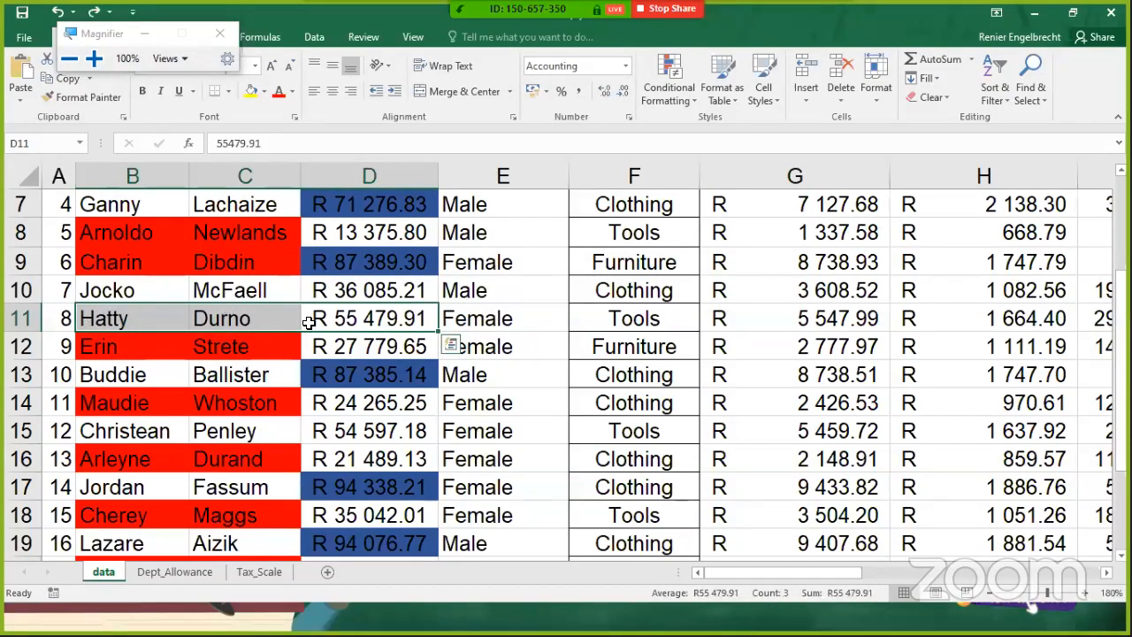
{"action": "left_click", "coordinate": [675, 107]}
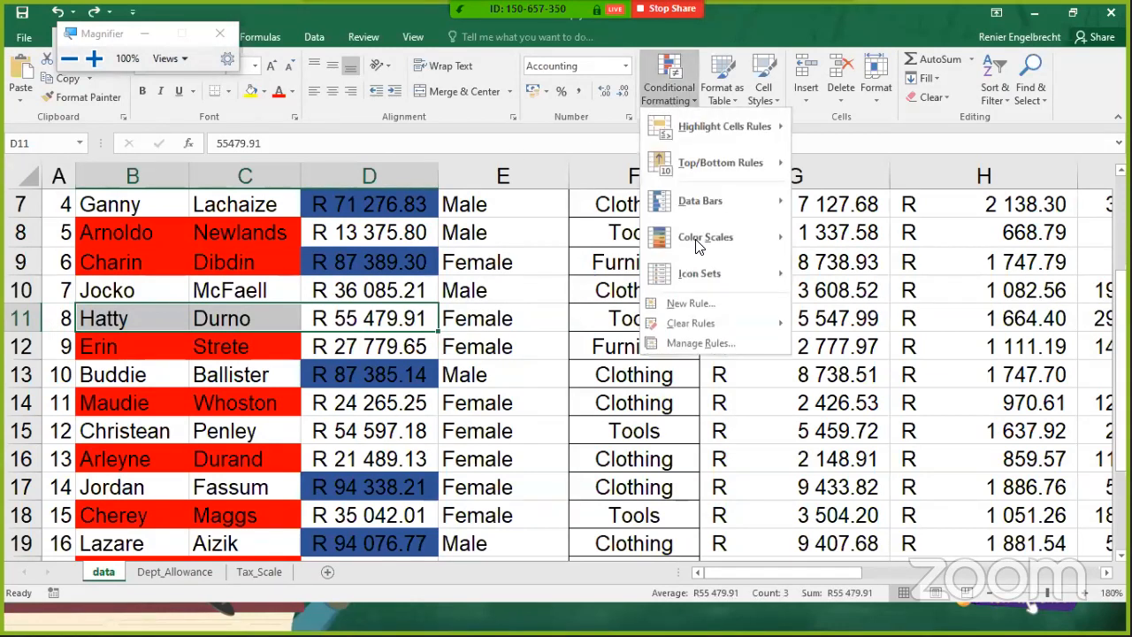
{"action": "left_click", "coordinate": [677, 343]}
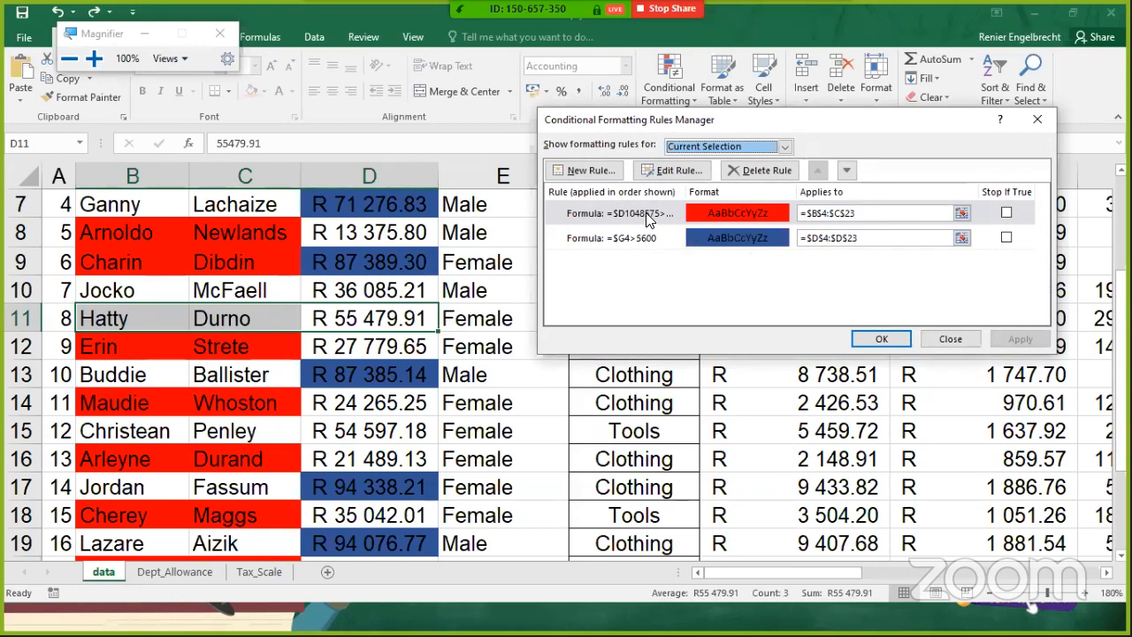
{"action": "left_click", "coordinate": [649, 215]}
{"action": "left_click", "coordinate": [655, 175]}
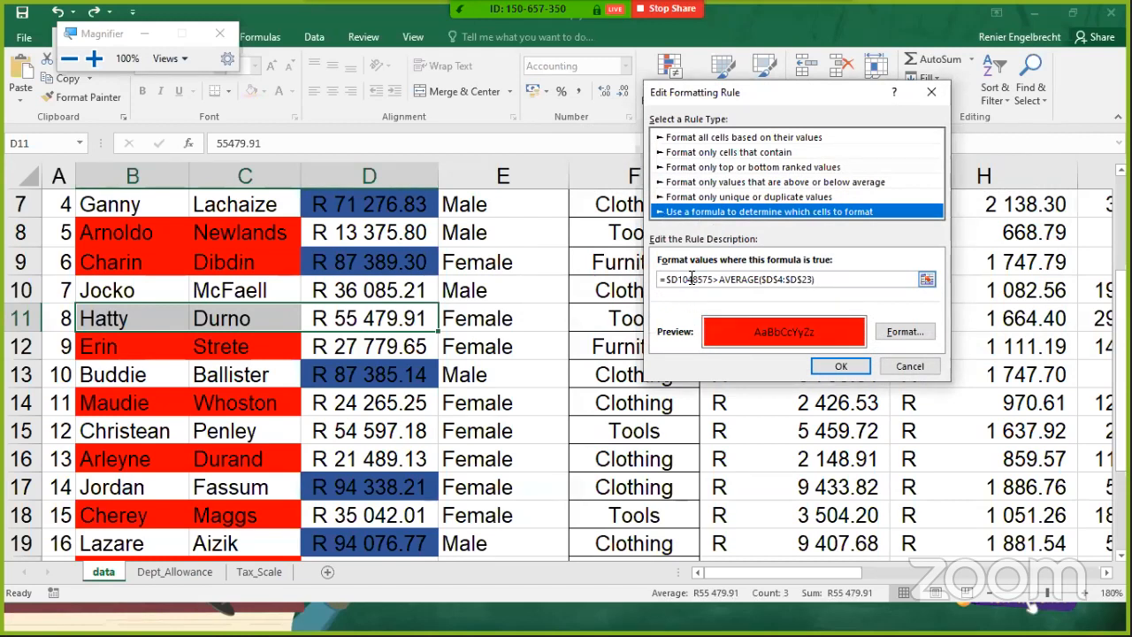
{"action": "left_click", "coordinate": [696, 280]}
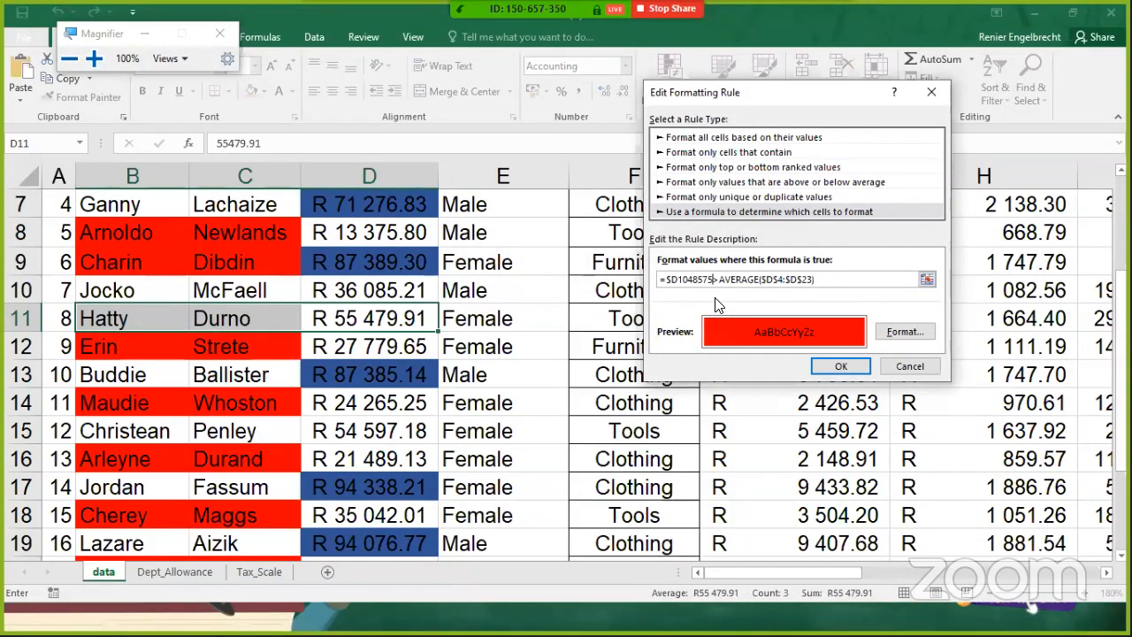
{"action": "key", "text": "BackSpace"}
{"action": "key", "text": "BackSpace"}
{"action": "key", "text": "BackSpace"}
{"action": "key", "text": "BackSpace"}
{"action": "key", "text": "BackSpace"}
{"action": "key", "text": "BackSpace"}
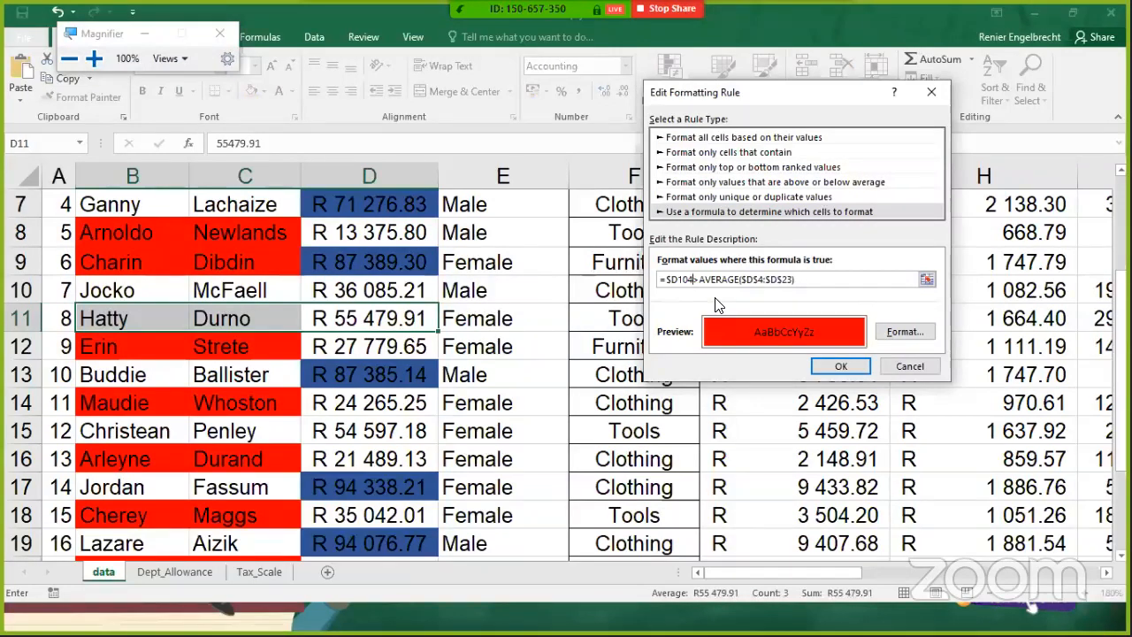
{"action": "key", "text": "BackSpace"}
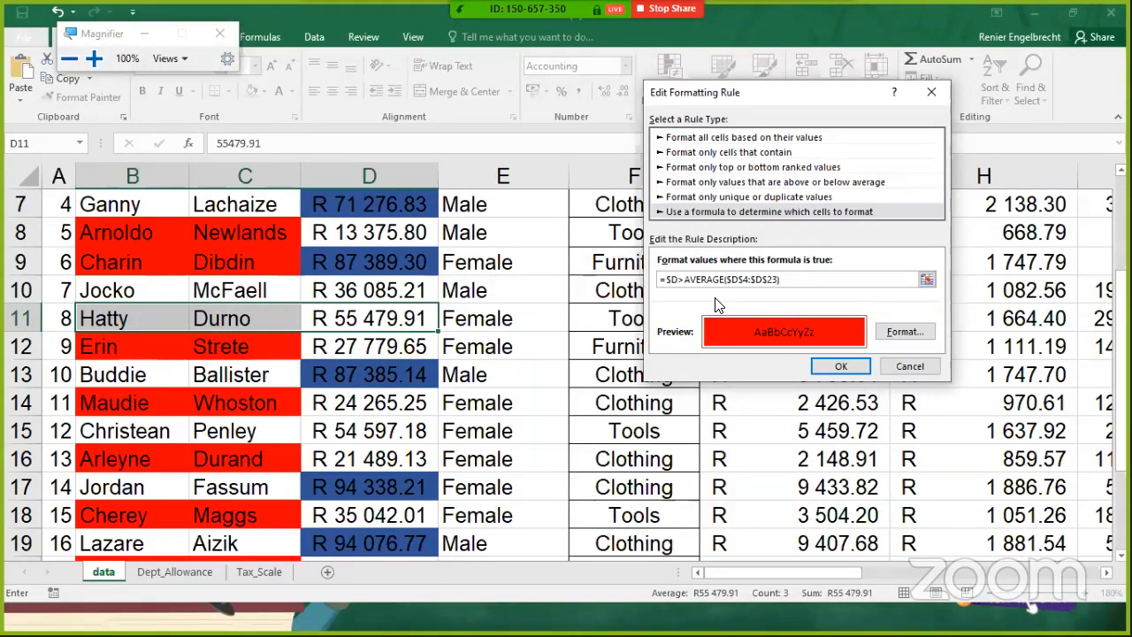
{"action": "type", "text": "4"}
{"action": "left_click", "coordinate": [840, 365]}
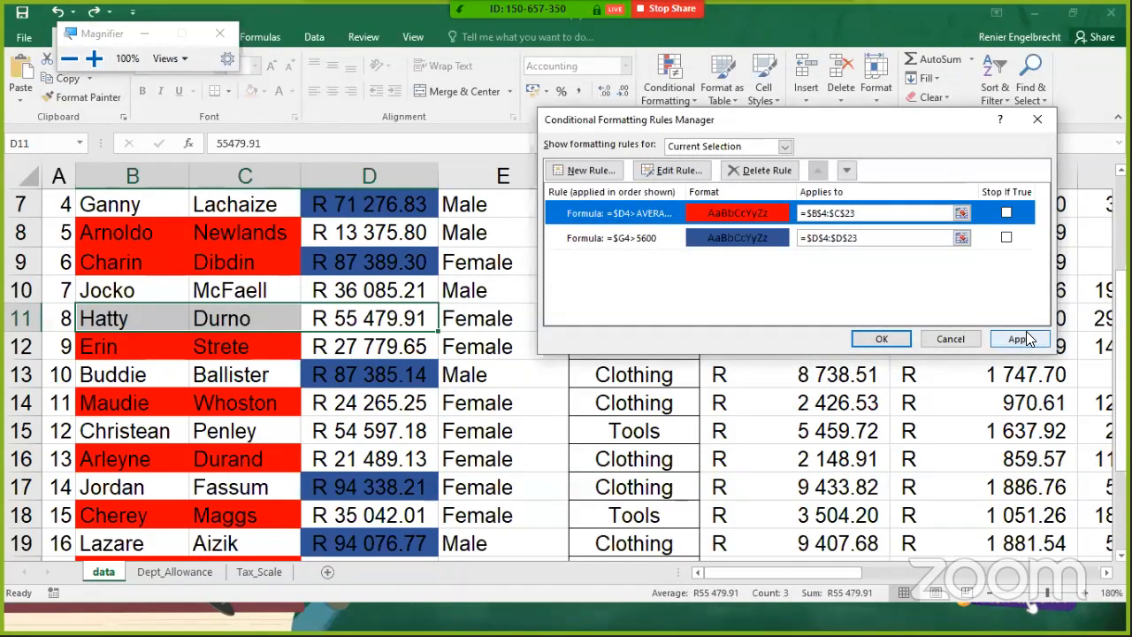
{"action": "left_click", "coordinate": [1022, 340]}
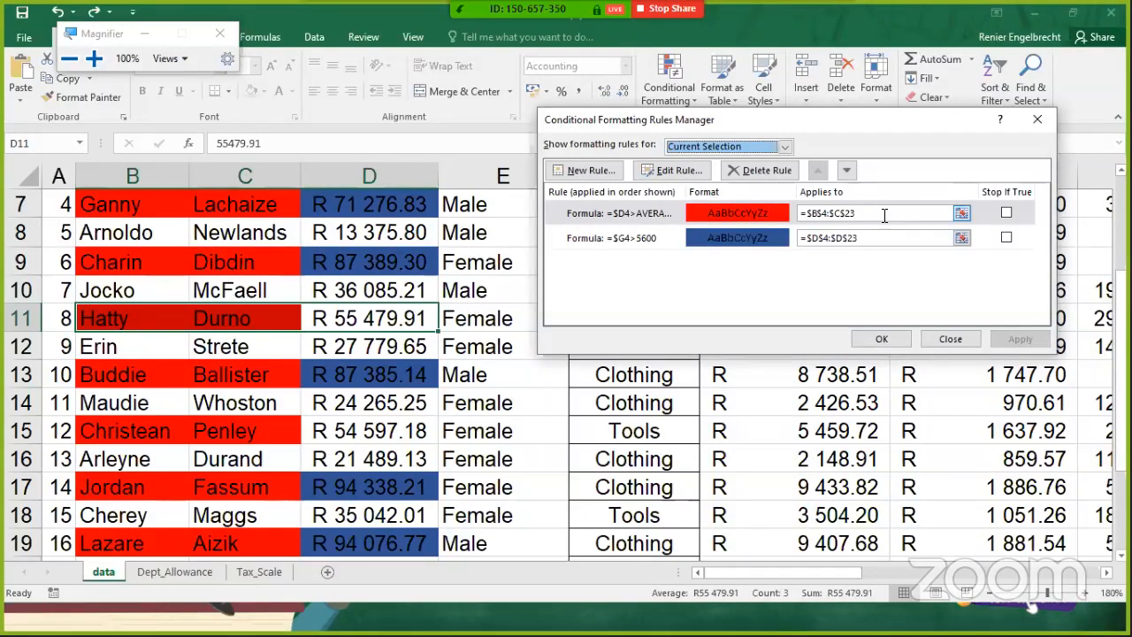
Review the red rule's formula and the range it applies to, and close the rules manager
{"action": "left_click", "coordinate": [962, 214]}
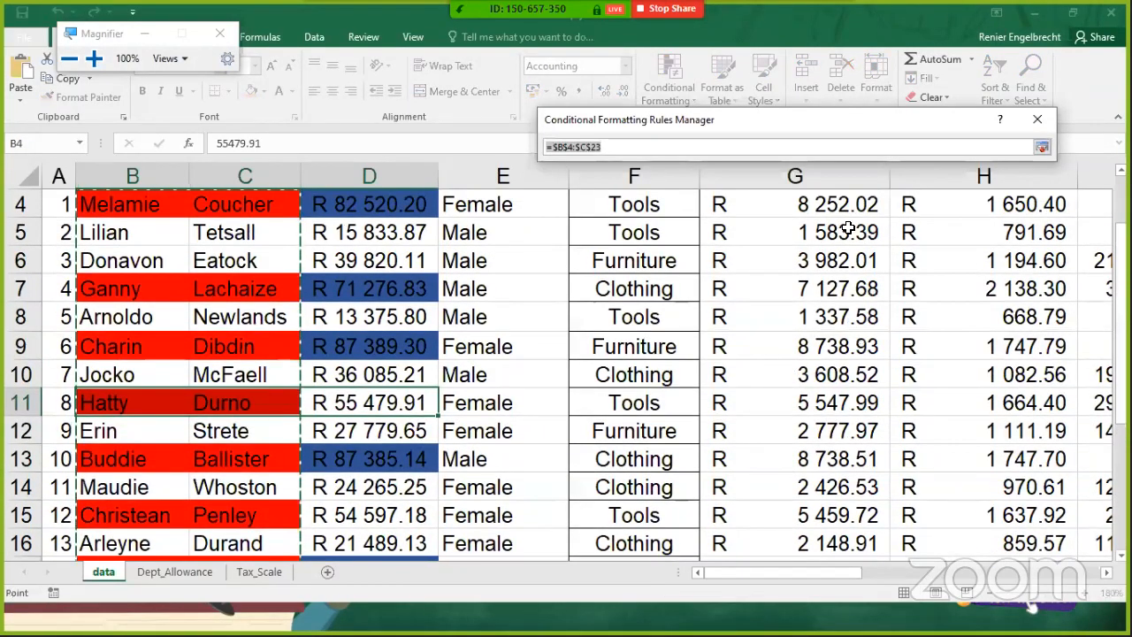
{"action": "left_click", "coordinate": [1044, 147]}
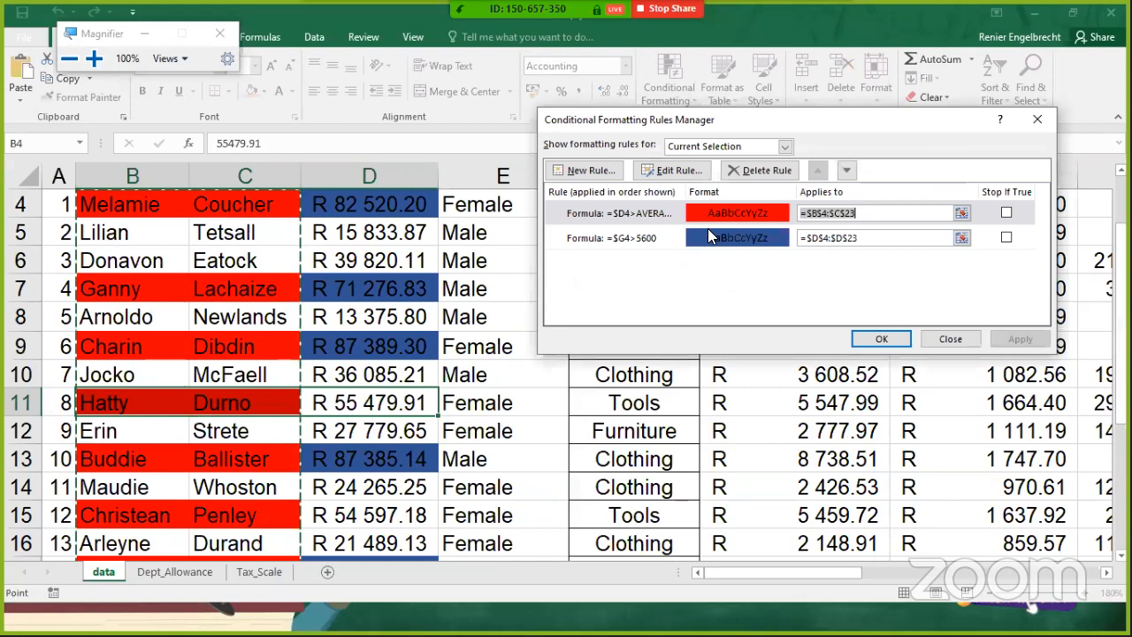
{"action": "left_click", "coordinate": [635, 216]}
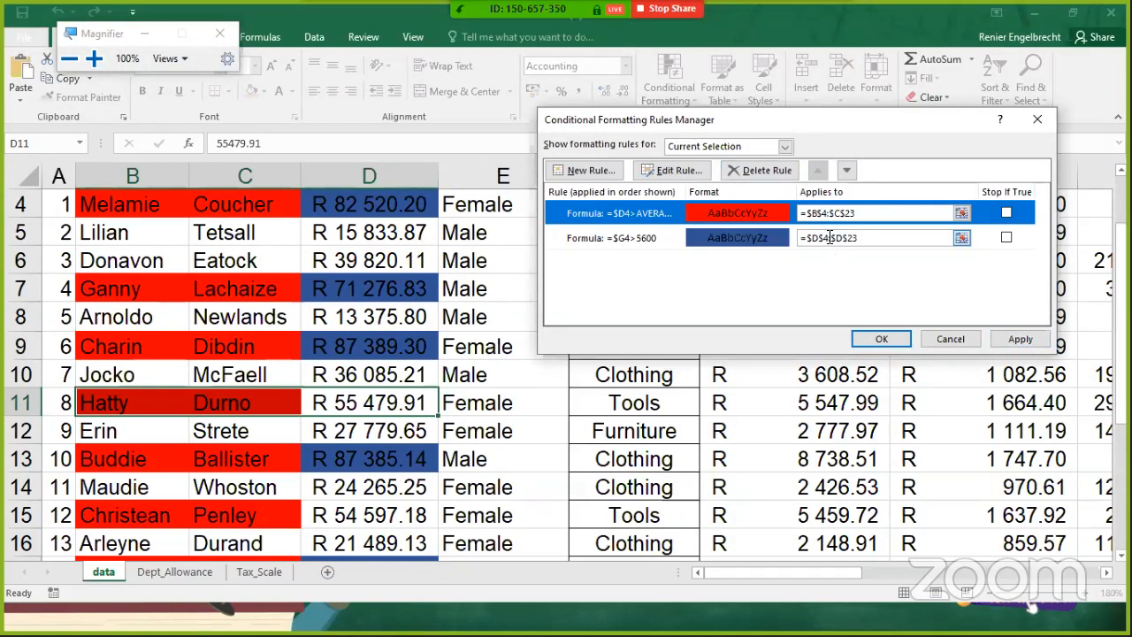
{"action": "left_click", "coordinate": [1017, 341]}
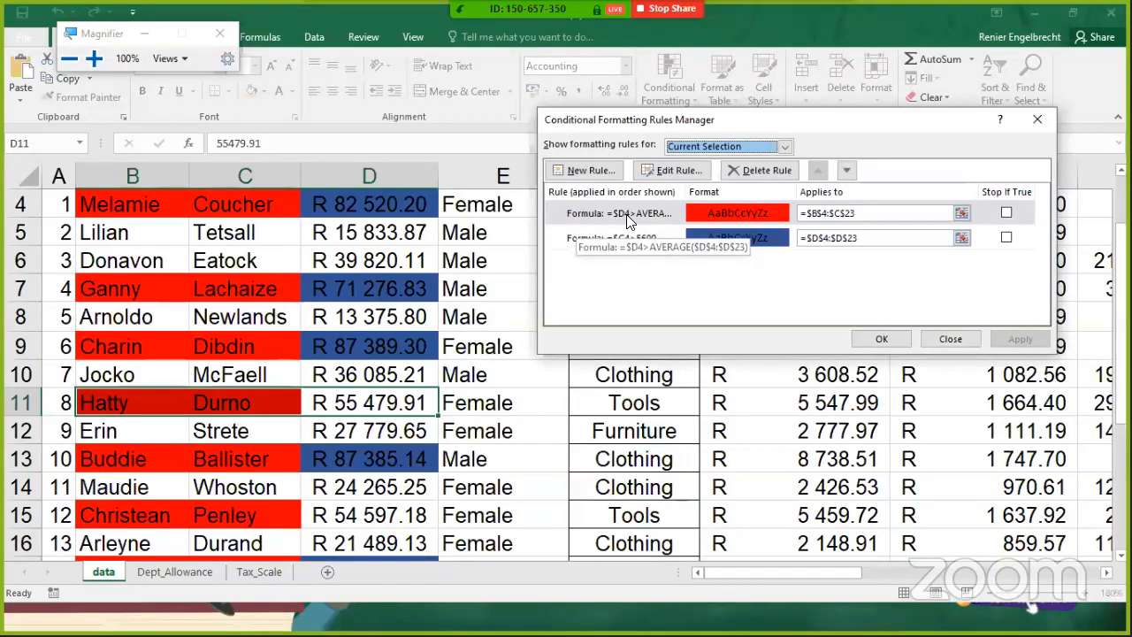
{"action": "left_click", "coordinate": [863, 339]}
{"action": "left_click", "coordinate": [389, 339]}
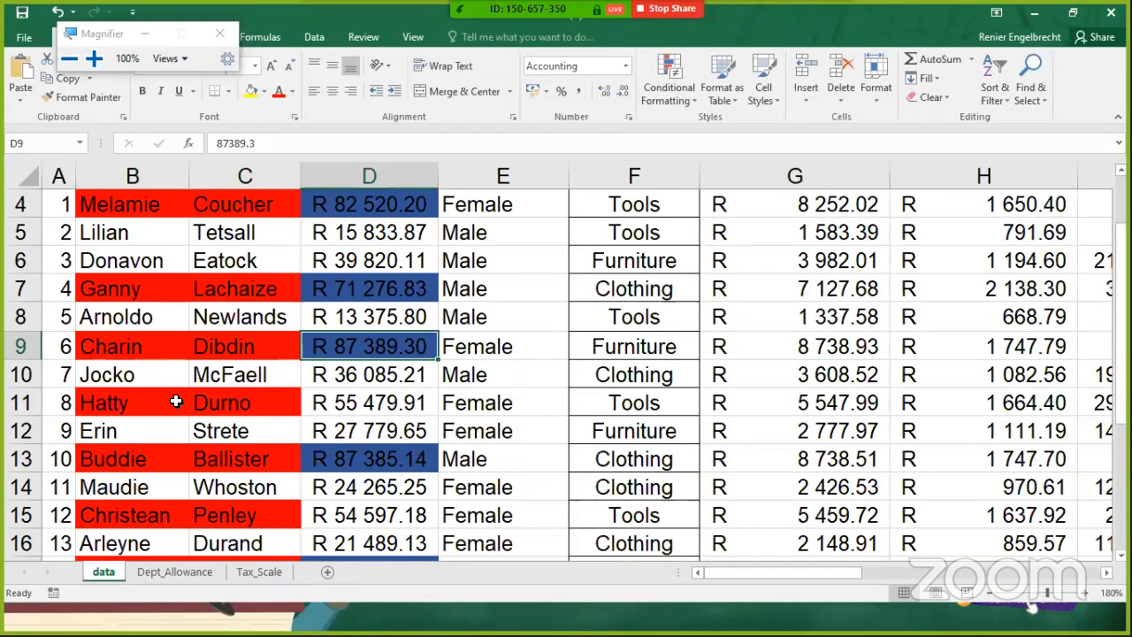
View the conditional formatting rules for B11:C11 and for the whole worksheet, and close the rules manager
{"action": "left_click_drag", "start_coordinate": [229, 398], "coordinate": [121, 403]}
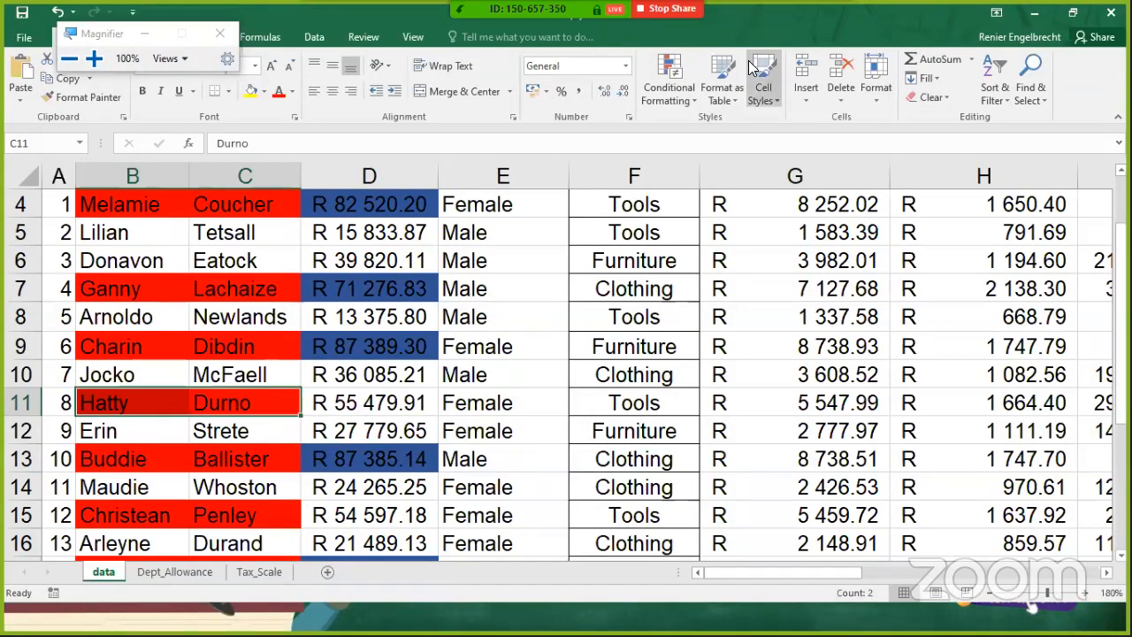
{"action": "left_click", "coordinate": [801, 93]}
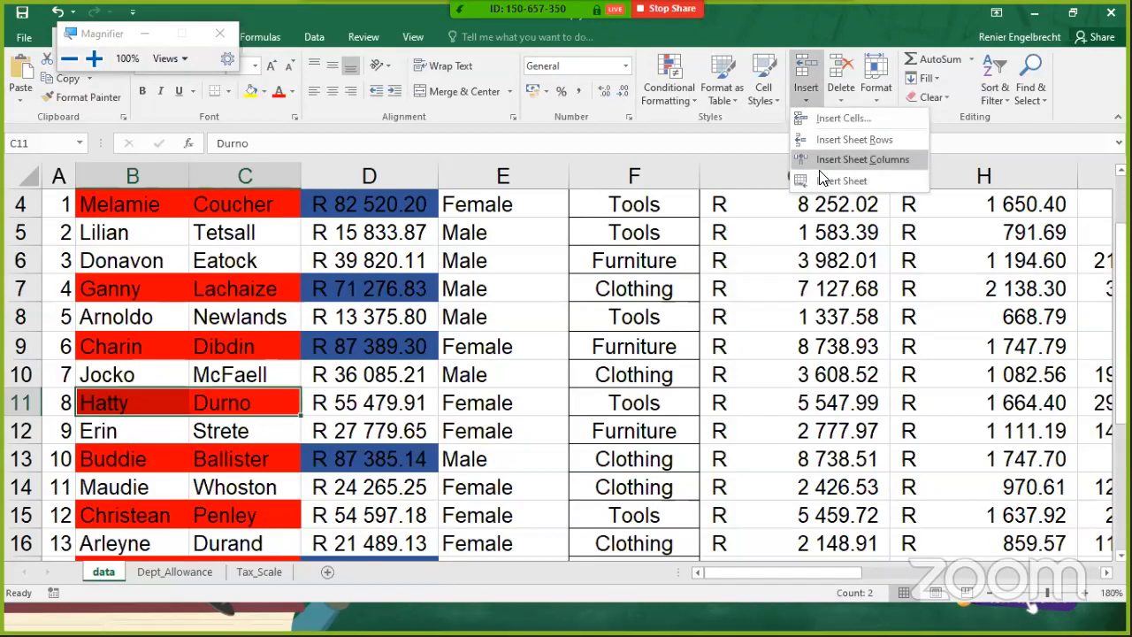
{"action": "left_click", "coordinate": [669, 82]}
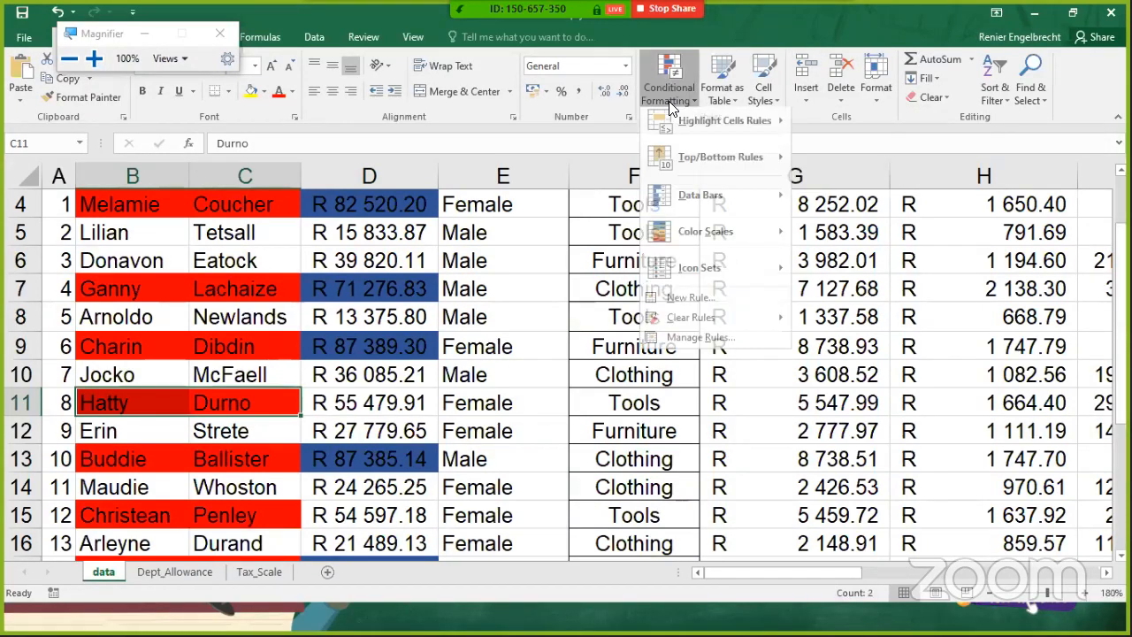
{"action": "left_click", "coordinate": [701, 342]}
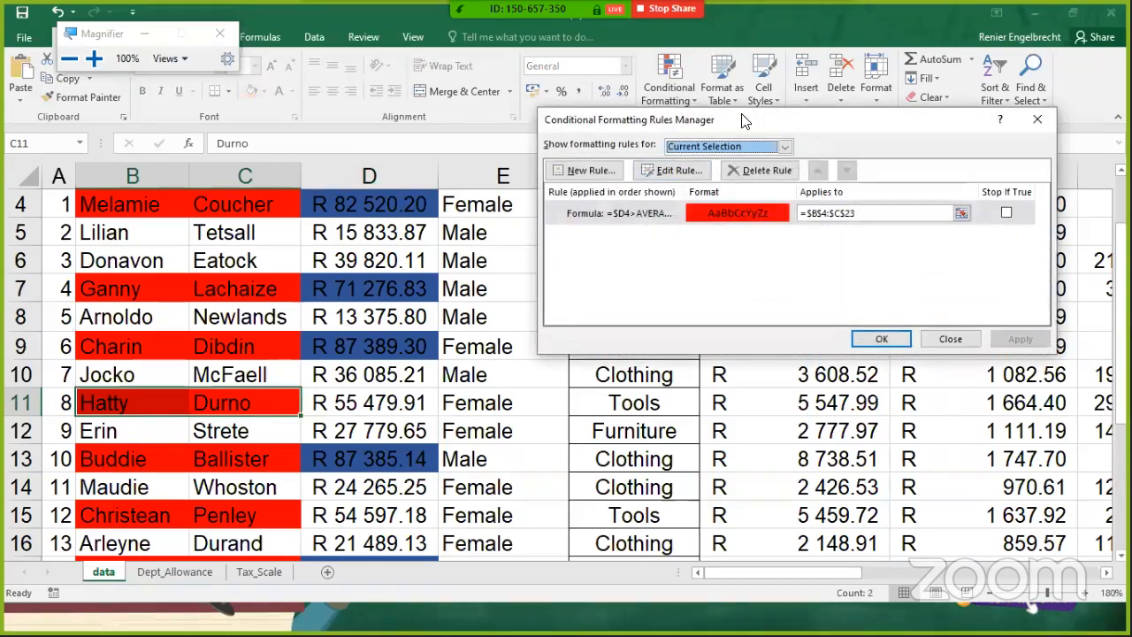
{"action": "left_click", "coordinate": [764, 147]}
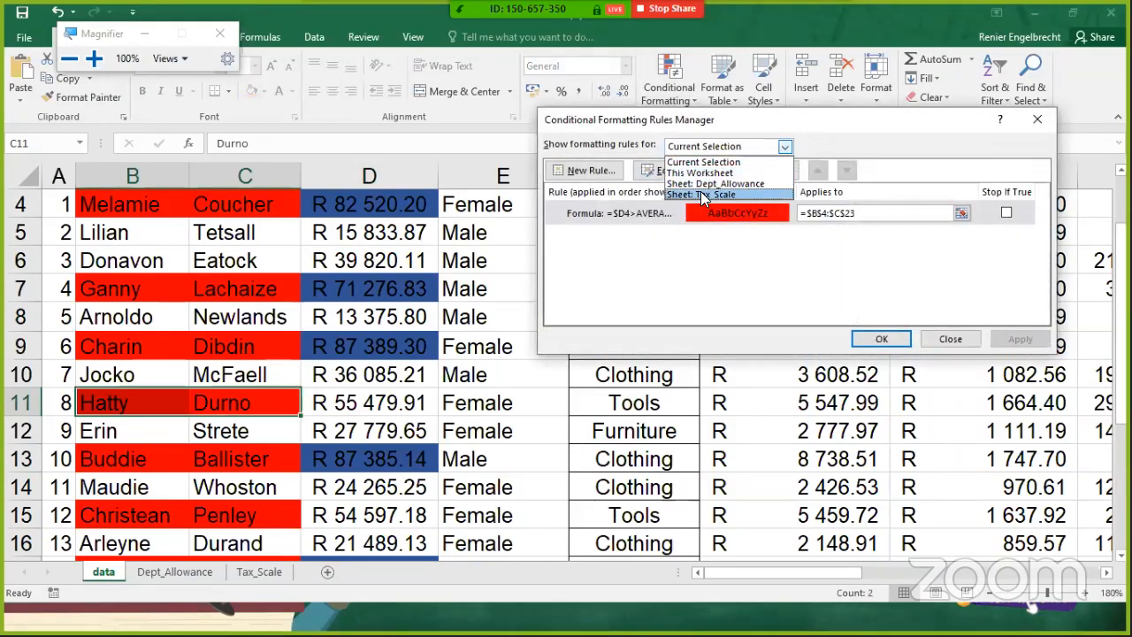
{"action": "left_click", "coordinate": [699, 172]}
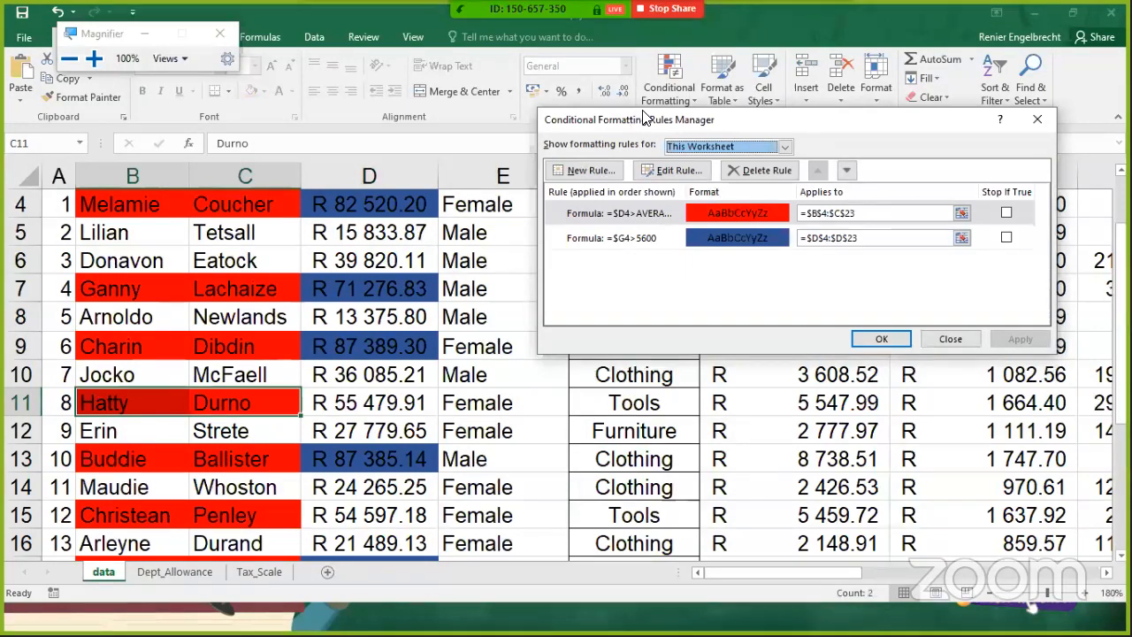
{"action": "left_click_drag", "start_coordinate": [644, 118], "coordinate": [441, 423]}
{"action": "scroll", "coordinate": [853, 230], "scroll_direction": "up", "scroll_amount": 1}
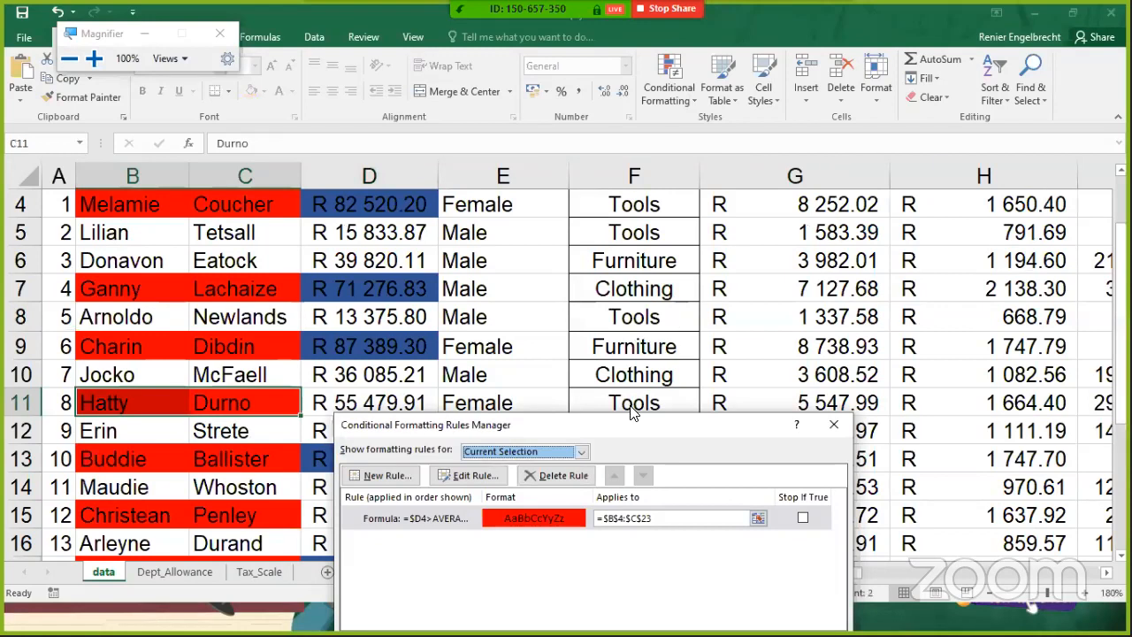
{"action": "left_click_drag", "start_coordinate": [640, 427], "coordinate": [582, 219]}
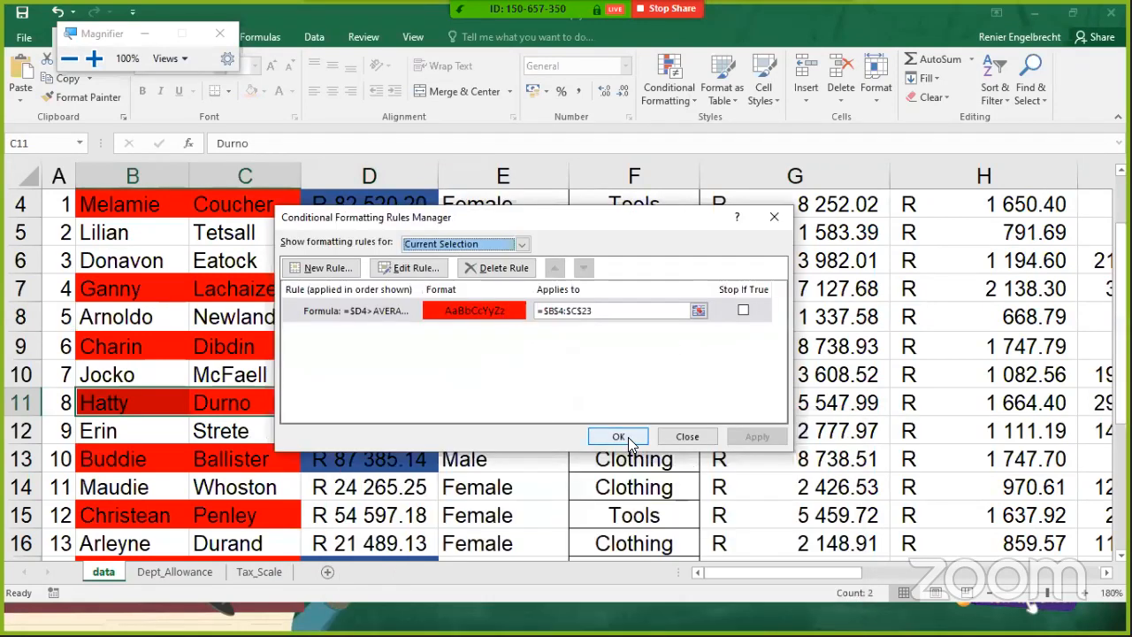
{"action": "key", "text": "Return"}
Check the travel expenses in G11 against the salary highlighting in row 11
{"action": "scroll", "coordinate": [801, 230], "scroll_direction": "up", "scroll_amount": 2}
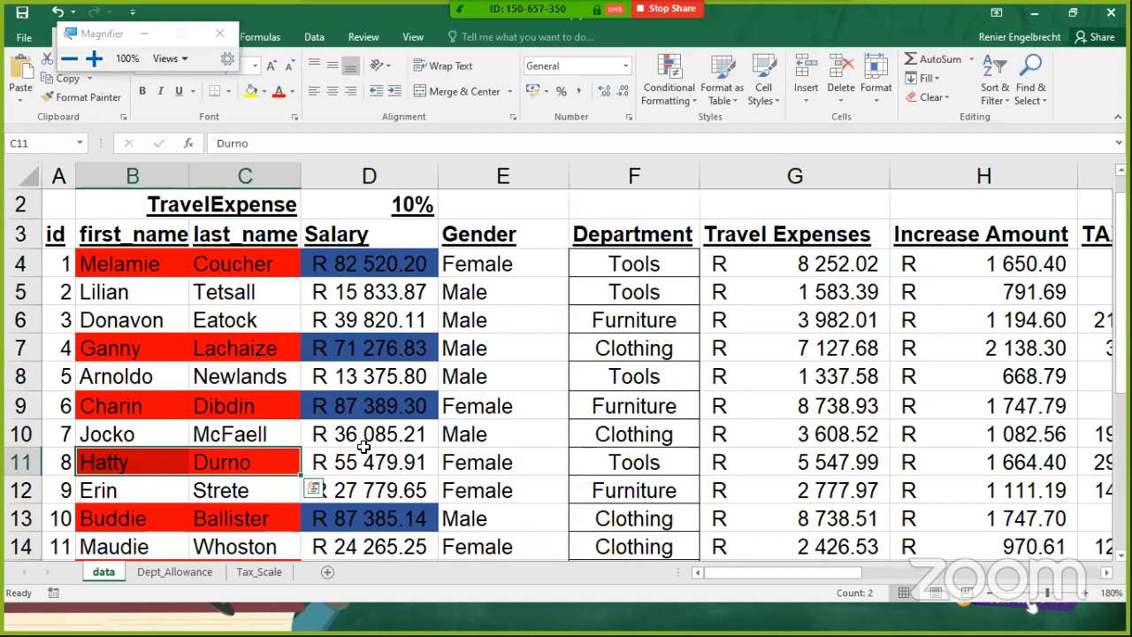
{"action": "left_click", "coordinate": [812, 460]}
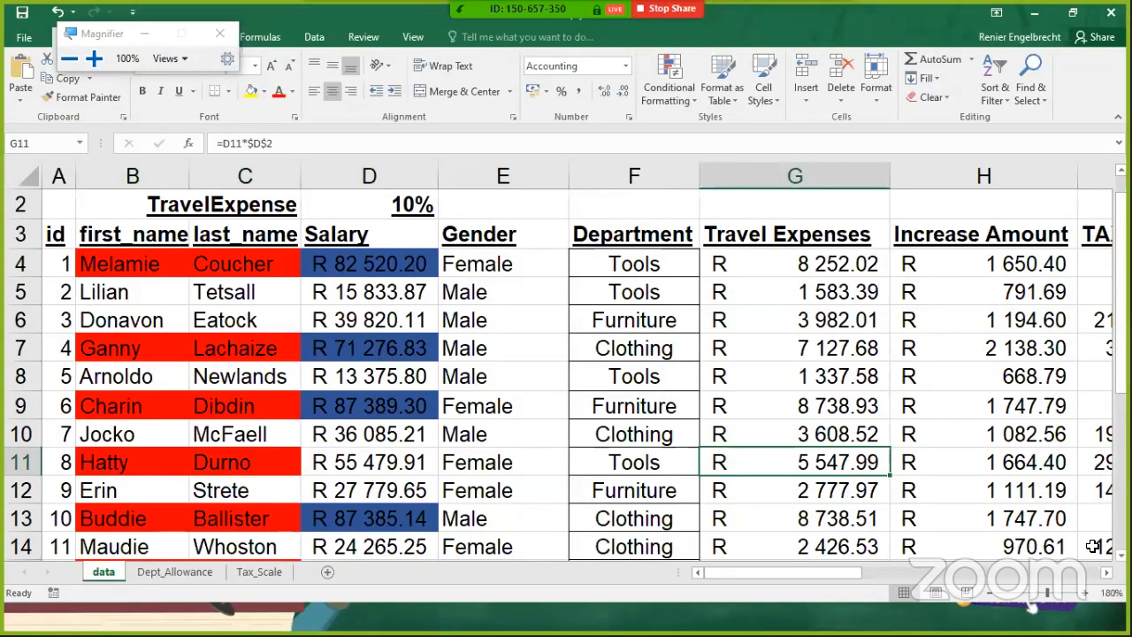
Switch to the slide show and advance from the exercise slide to the takeaway message
{"action": "key", "text": "alt+Tab"}
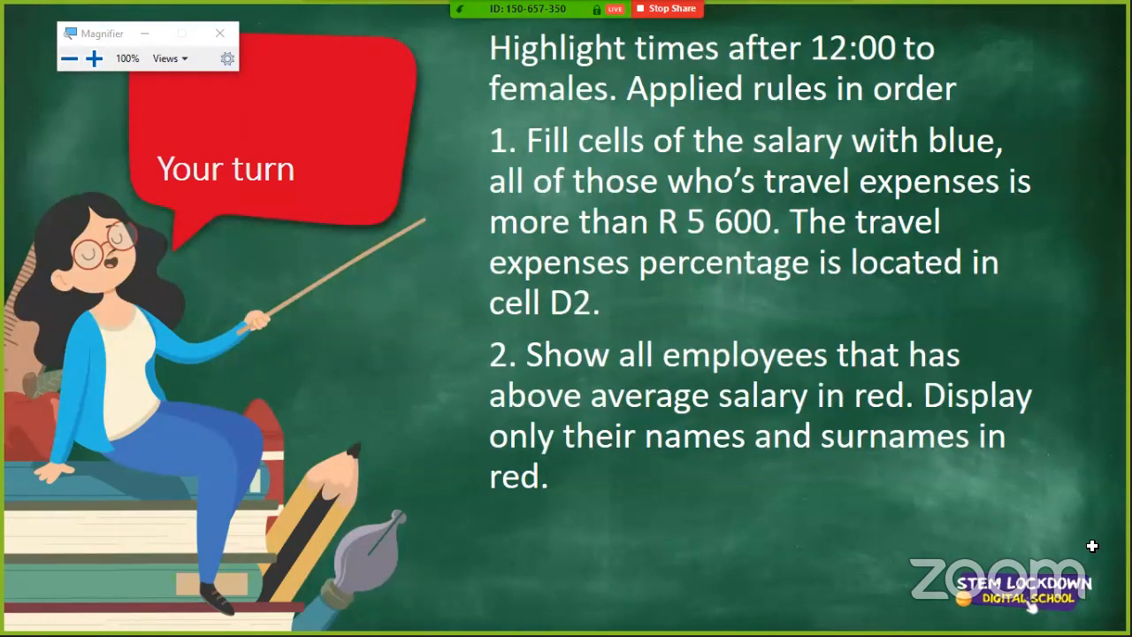
{"action": "key", "text": "Right"}
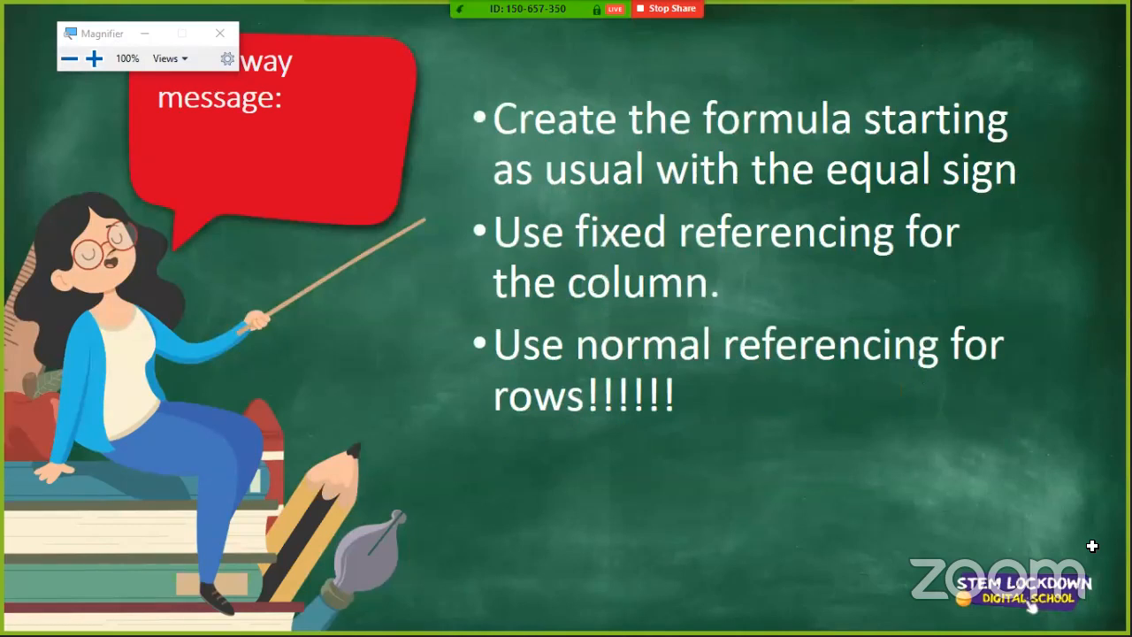